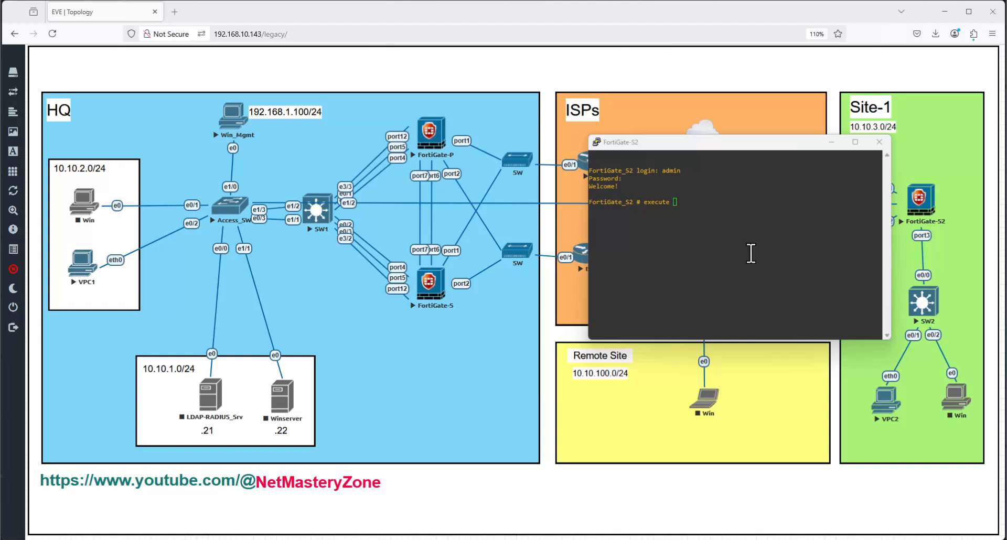
- Factory-reset FortiGate-S2 with execute factoryreset, confirming the prompt with y
text(factoryreset)
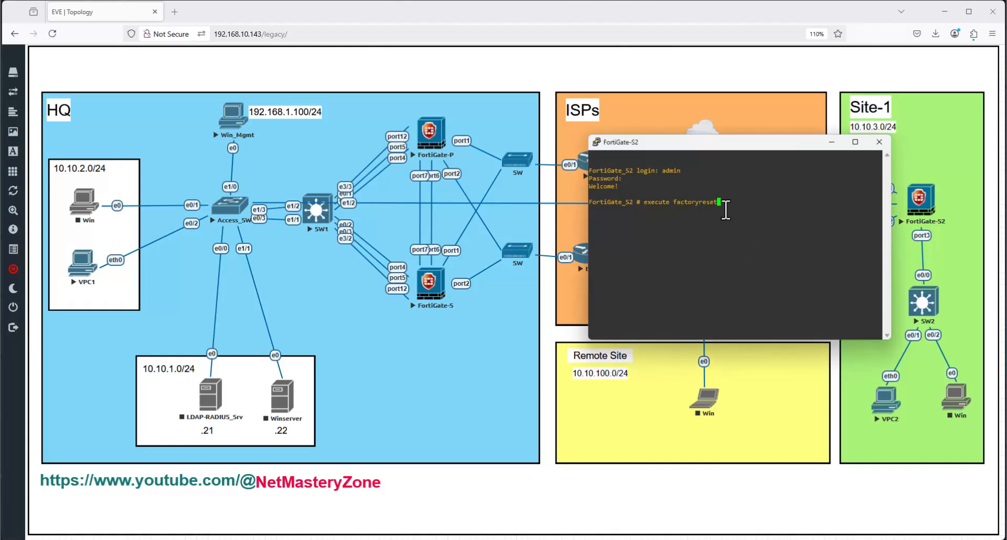
key(Return)
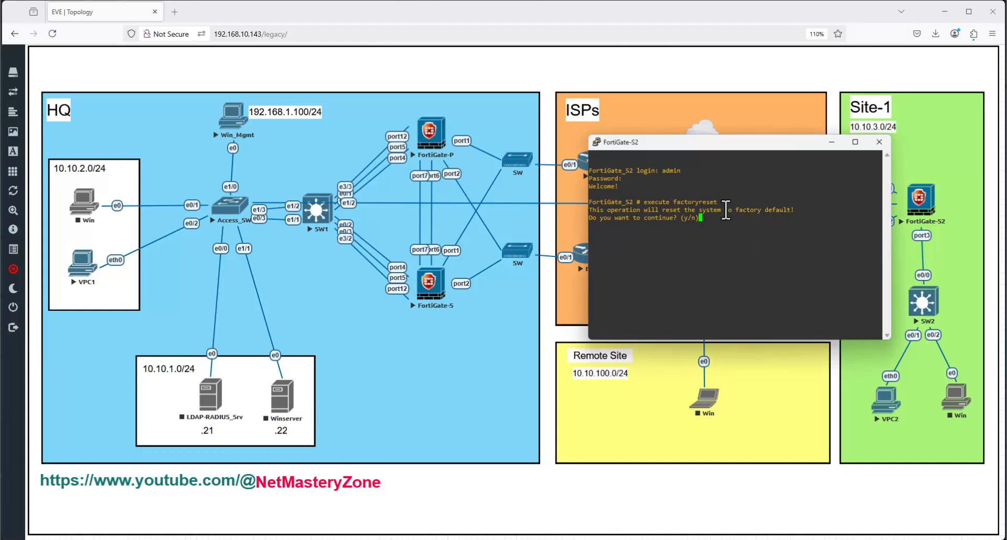
text(y)
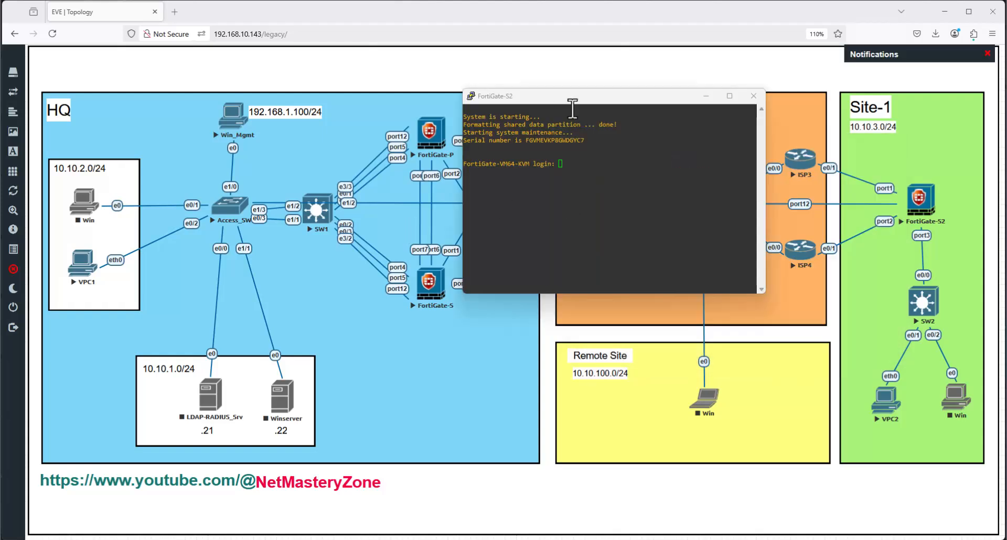
- Log in to the reset FortiGate-S2 as admin with a blank password and set a new password
drag(628, 99, 676, 117)
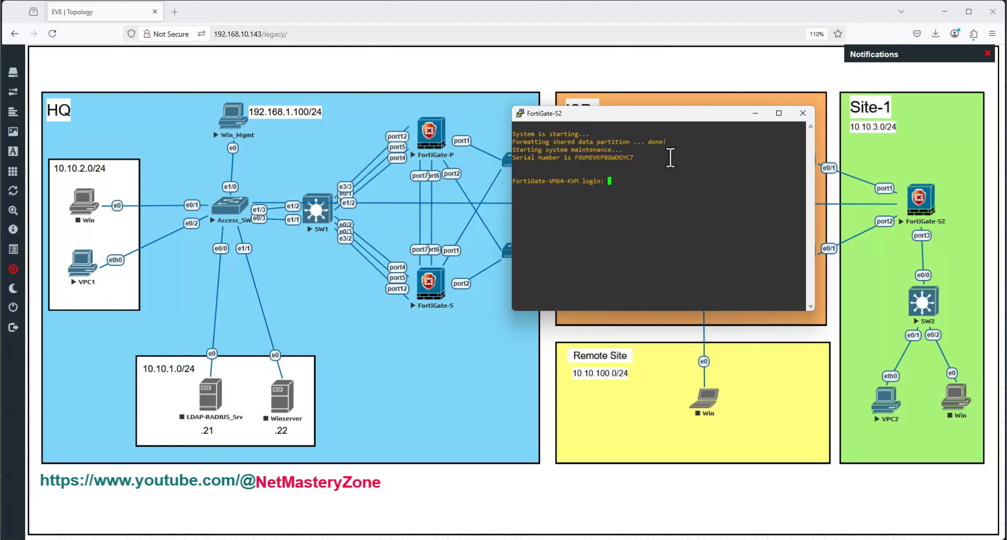
text(admin)
key(Return)
key(Return)
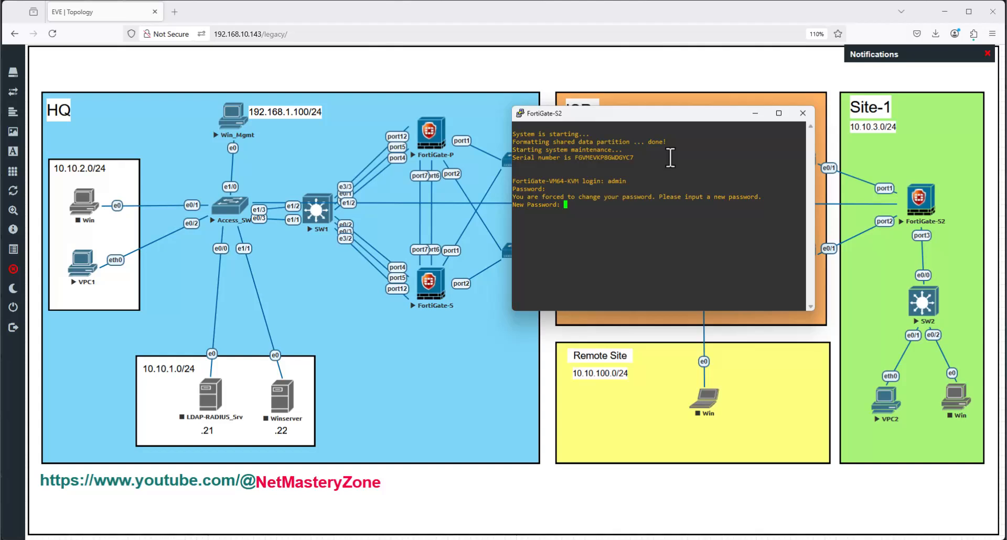
key(Return)
key(Return)
key(Return)
key(Return)
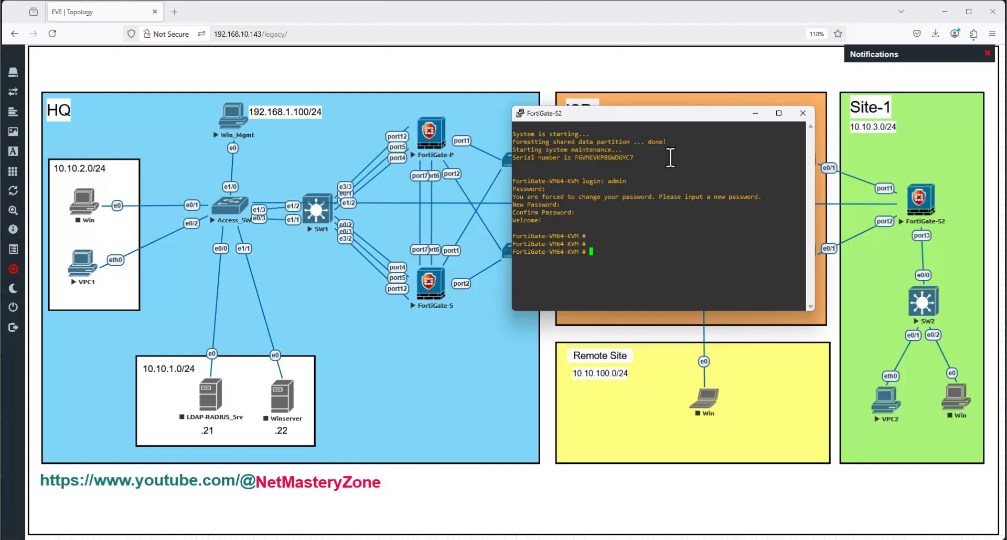
- Assign port12 the IP address 192.168.1.3/24 under config system interface
drag(640, 112, 538, 198)
text(c)
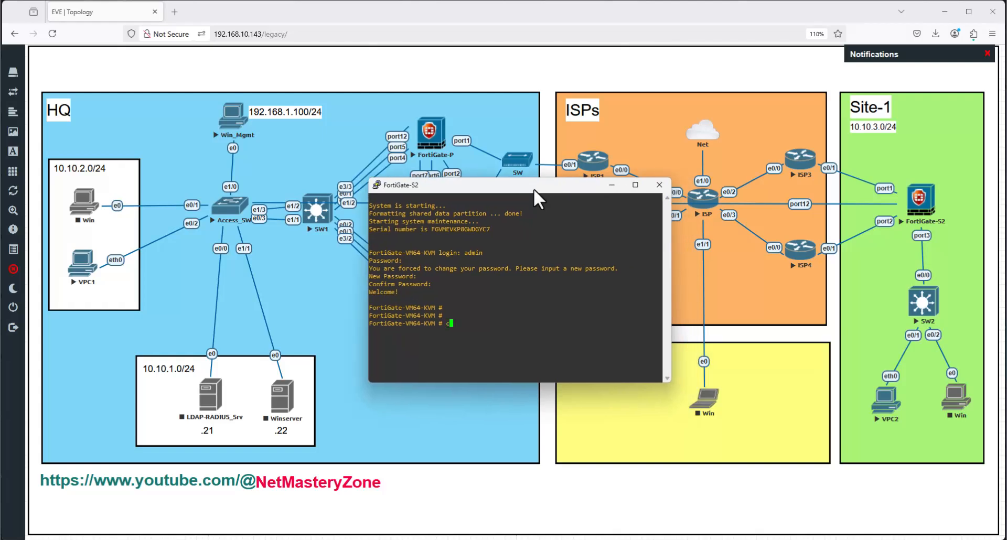
text(onfig system interface)
key(Return)
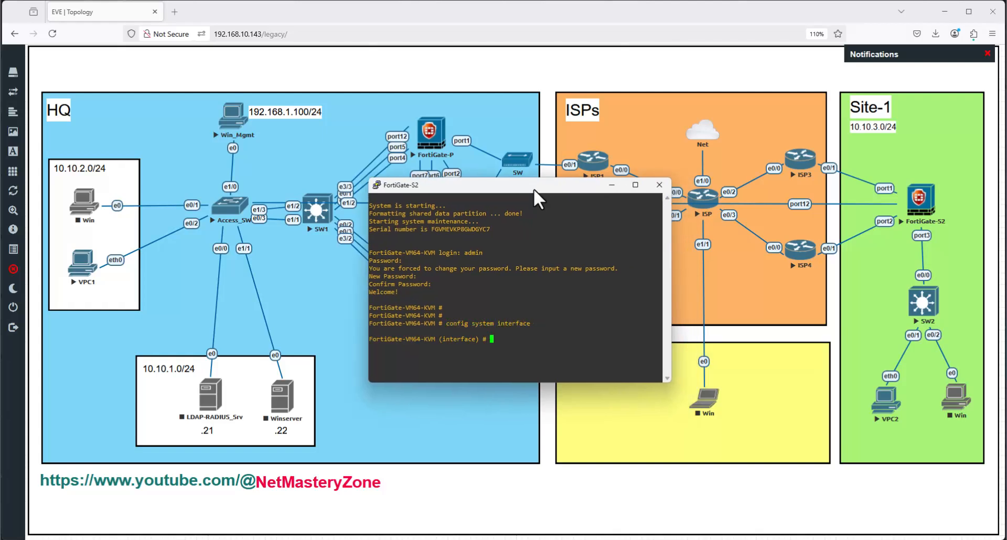
text(edit port12)
key(Return)
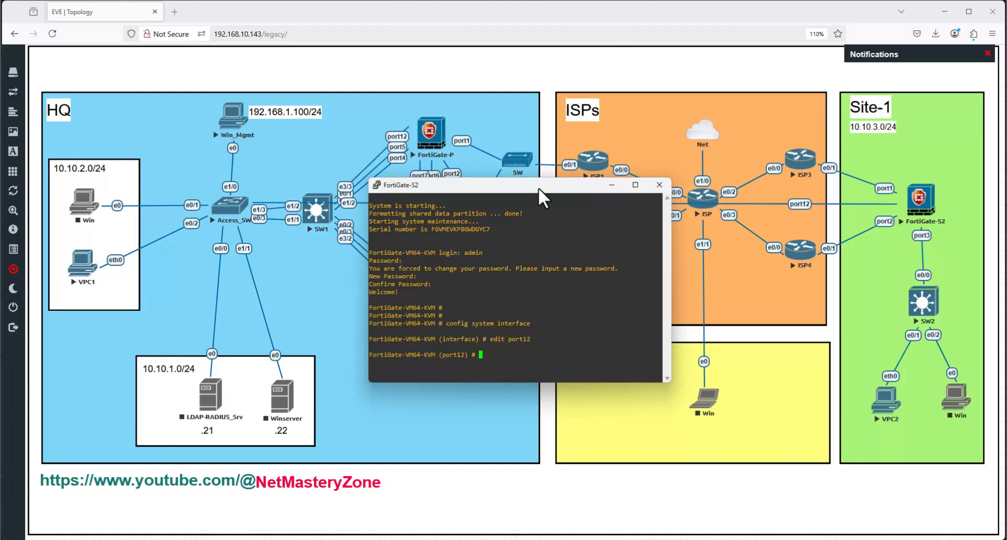
text(set ip 192.168.1.2)
key(BackSpace)
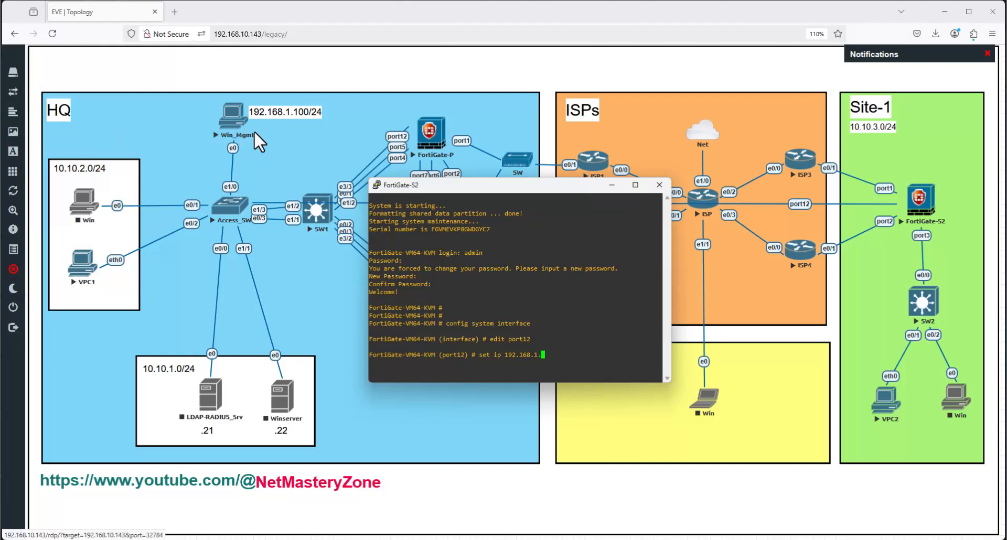
text(3/24)
key(Return)
- Allow https, http and ping access on port12 and end the interface configuration
text(set allowaccess https http )
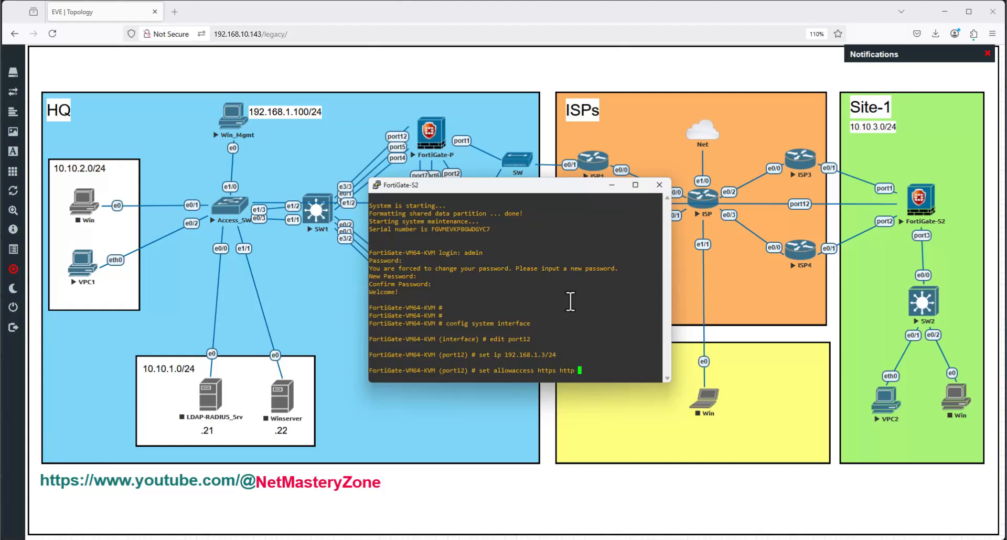
text(ping)
key(Return)
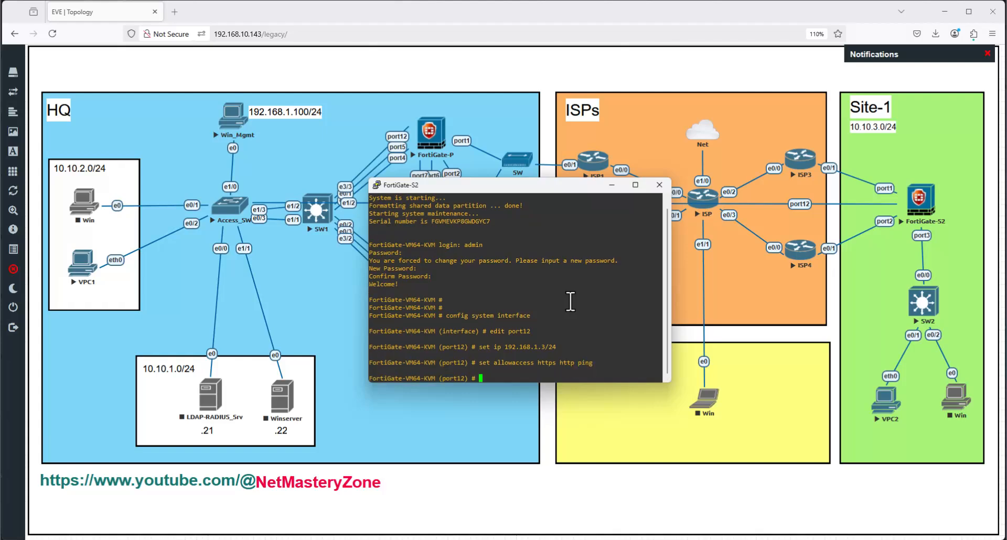
text(end)
key(Return)
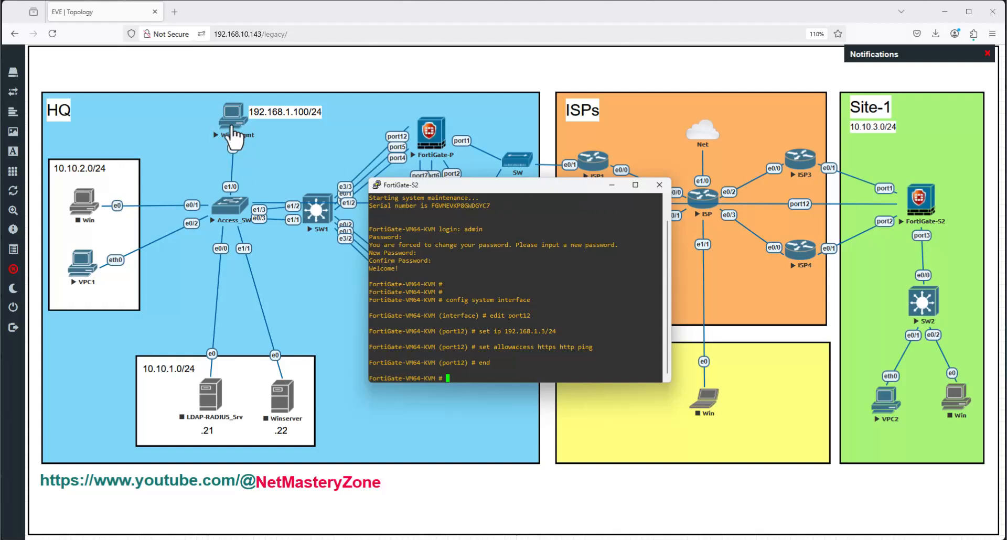
click(659, 185)
- Close the console and launch Chrome on the Win_Mgmt remote desktop
click(525, 310)
click(645, 527)
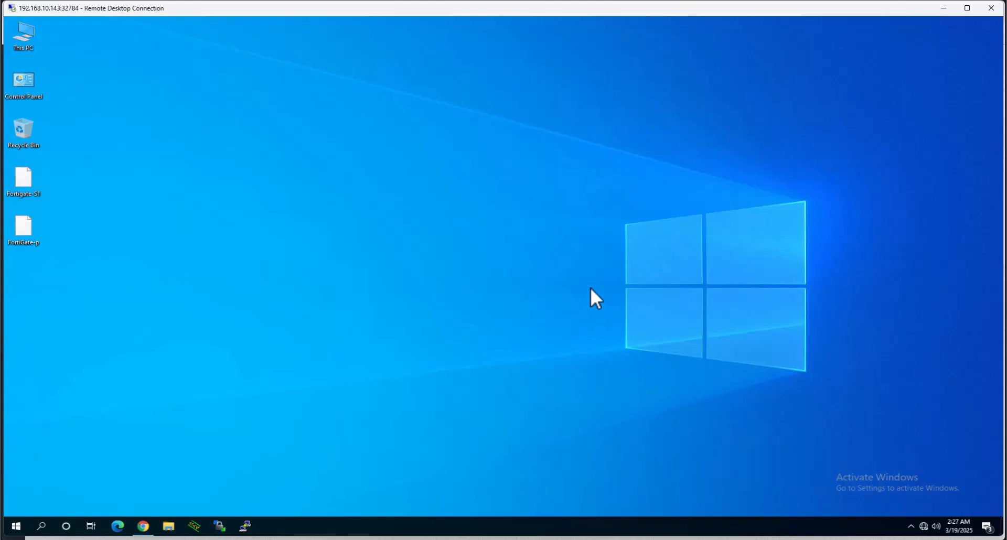
click(143, 526)
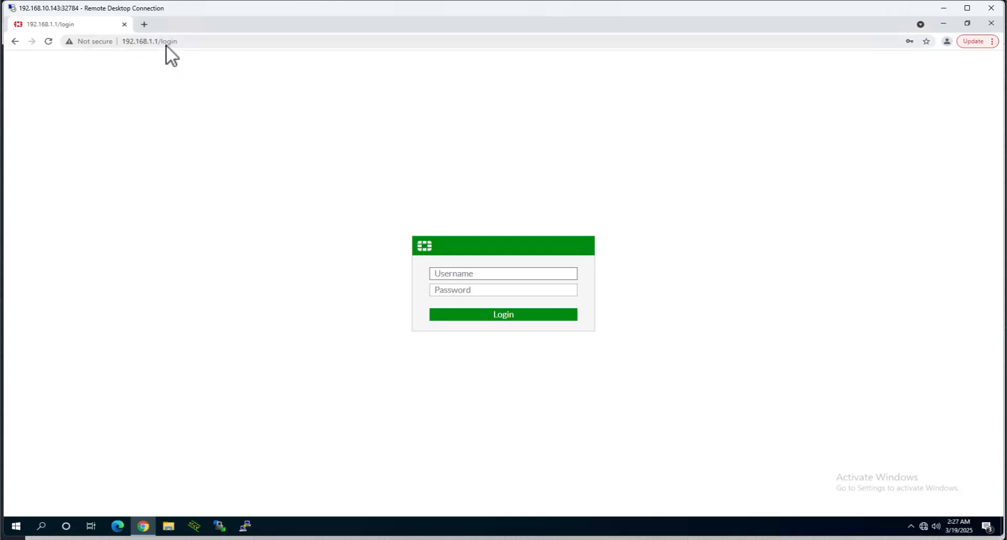
- Load the firewall at 192.168.1.3 in a new Chrome tab
click(145, 24)
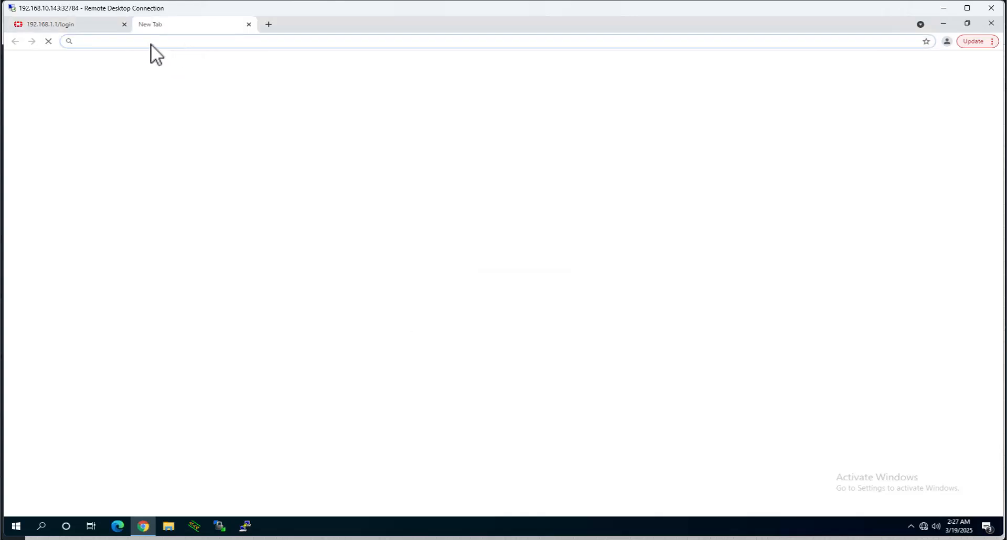
text(192.168.1.3)
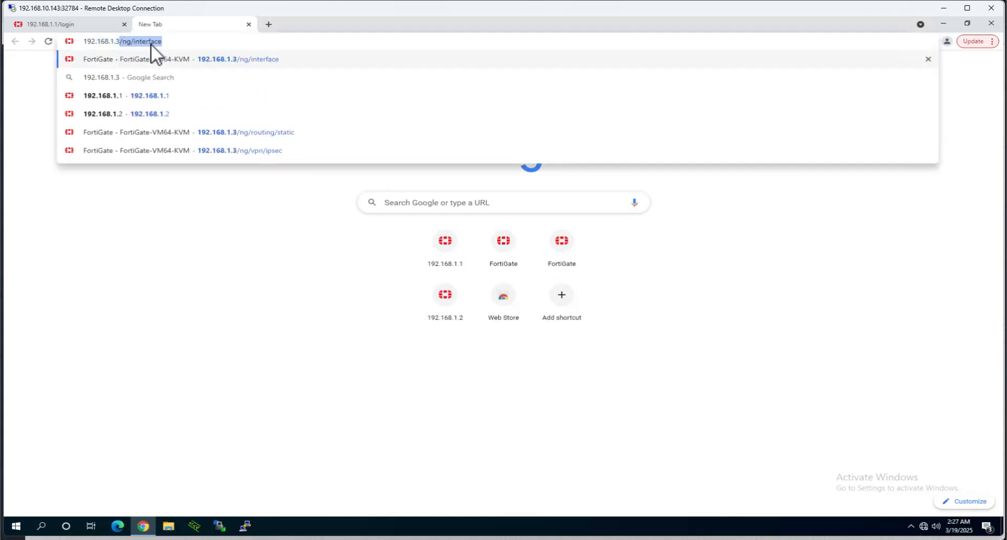
key(Return)
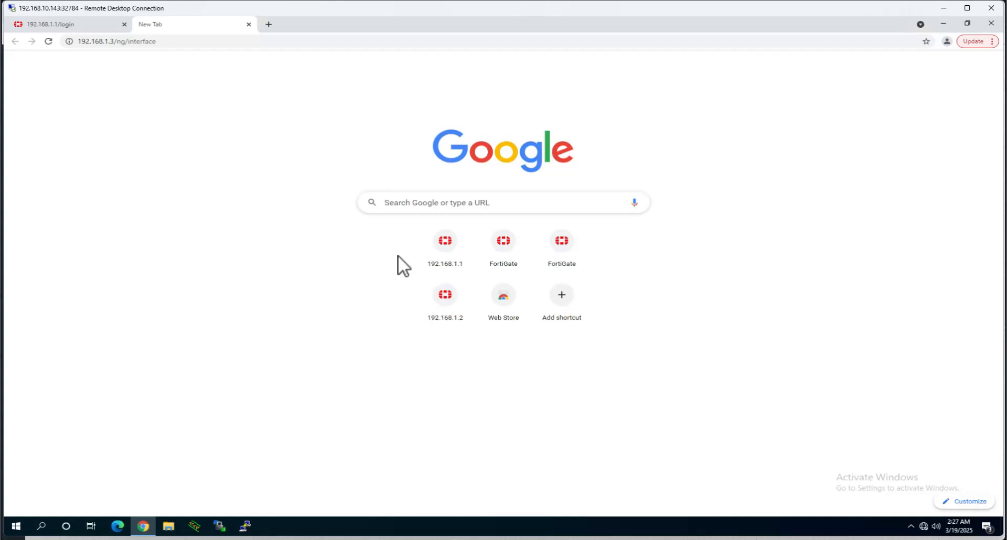
click(161, 40)
click(184, 42)
key(BackSpace)
key(BackSpace)
key(BackSpace)
key(BackSpace)
key(BackSpace)
key(BackSpace)
key(BackSpace)
key(BackSpace)
key(BackSpace)
key(BackSpace)
key(BackSpace)
key(BackSpace)
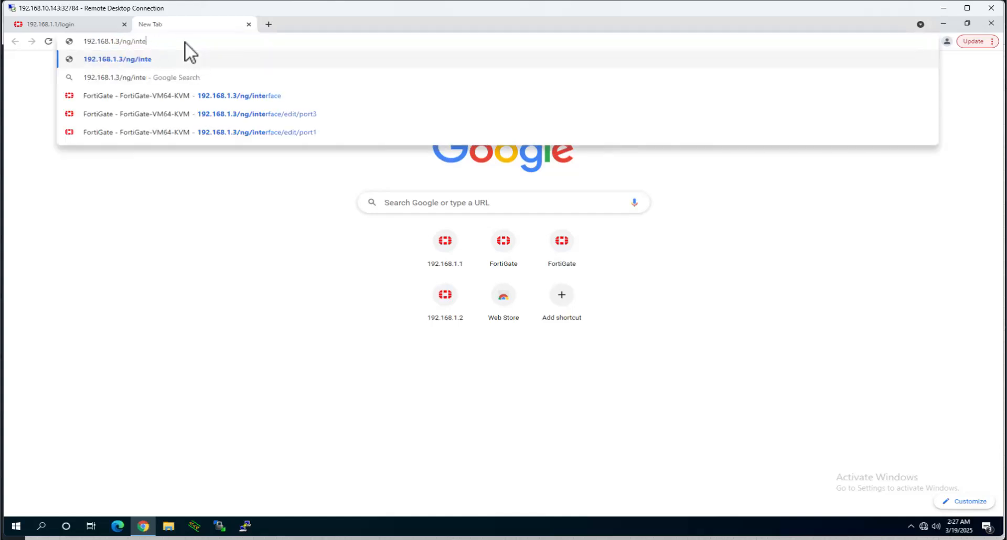
key(Return)
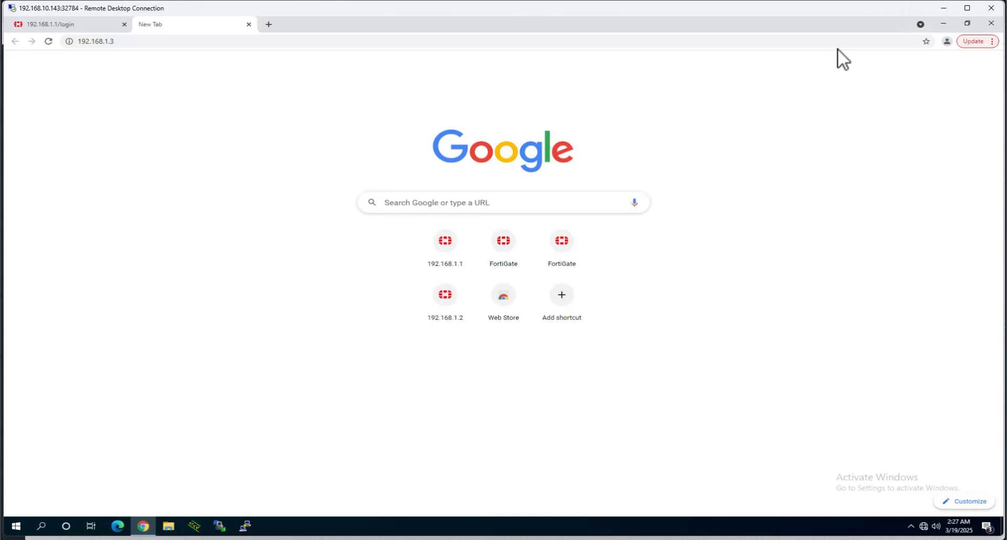
click(939, 16)
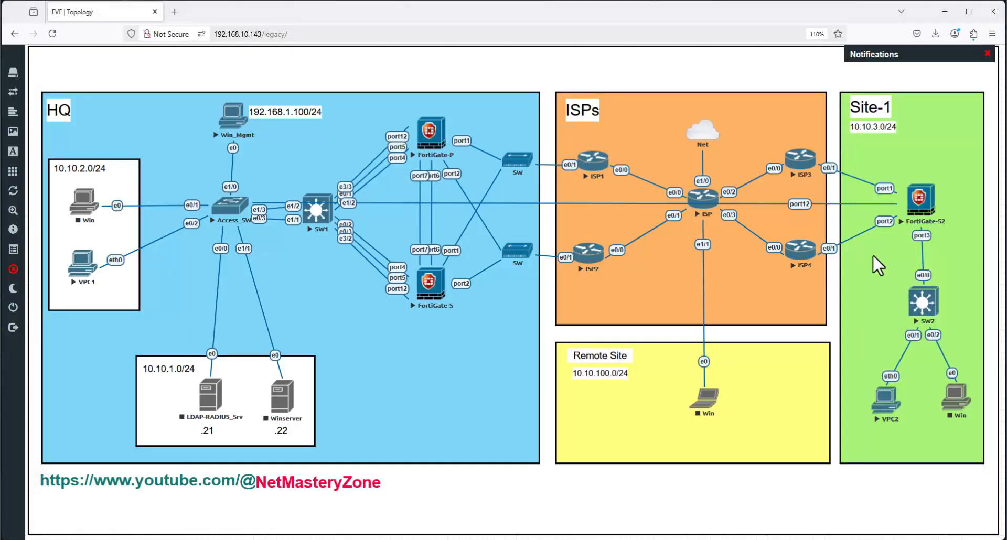
- Reopen the FortiGate-S2 console and show port12's configuration under config system interface
click(919, 200)
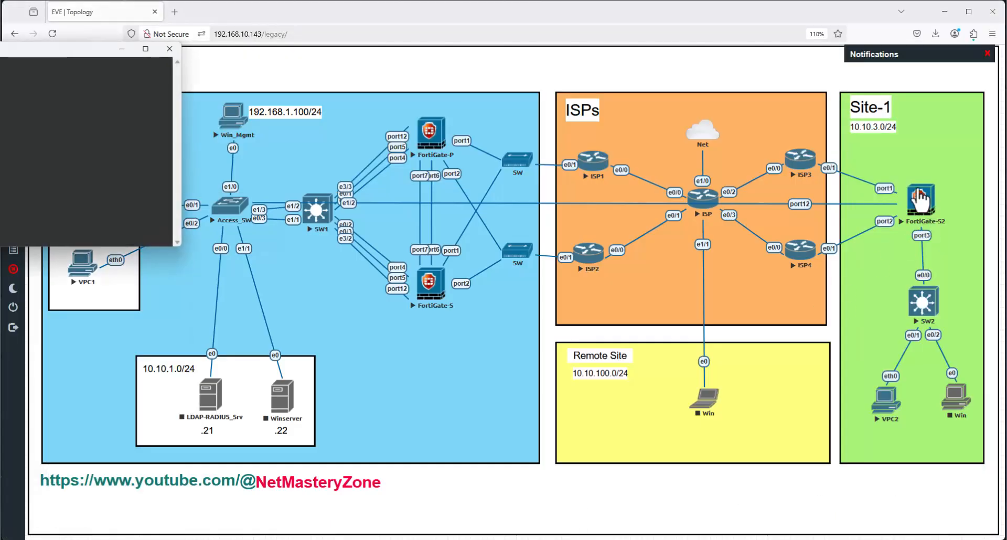
drag(53, 50, 648, 169)
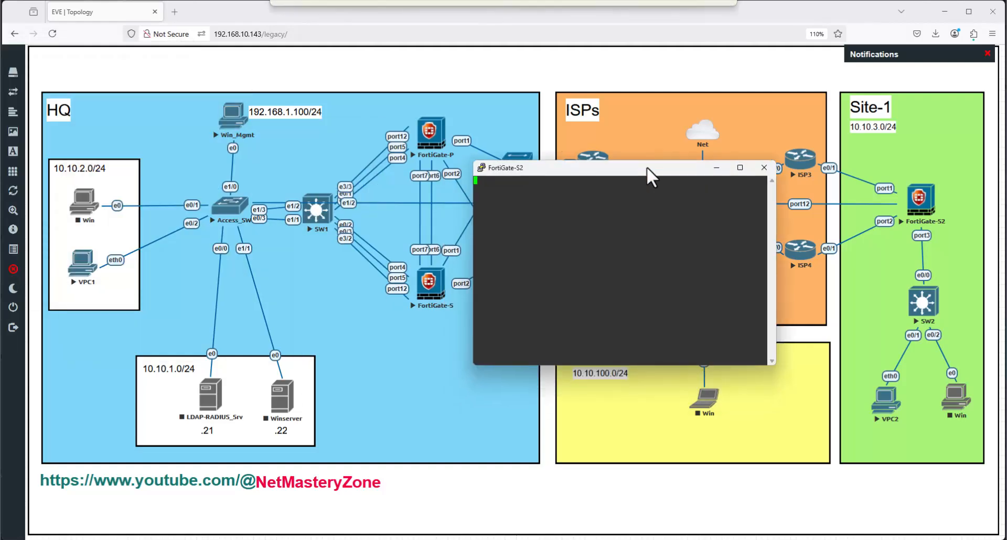
key(Return)
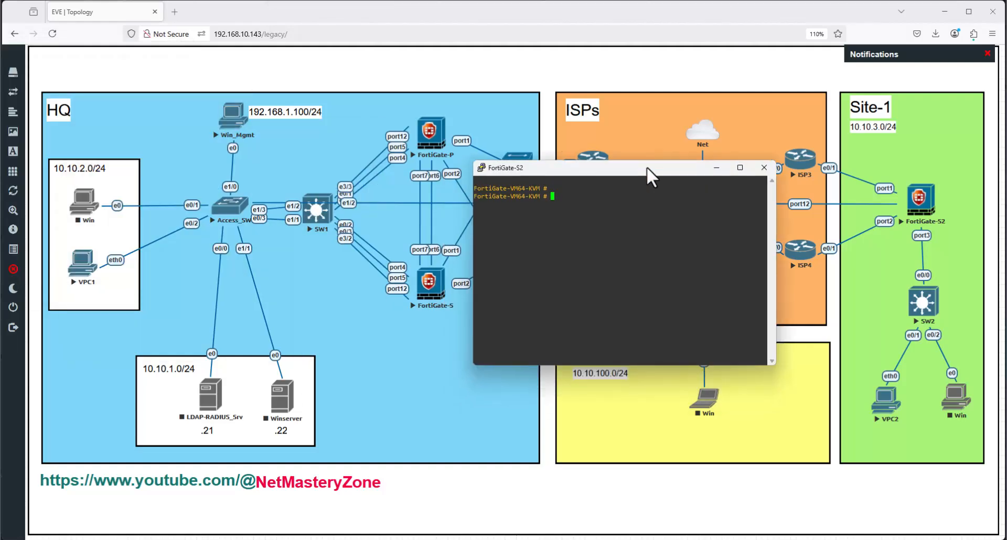
text(config system interface)
key(Return)
text(edit port12)
key(Return)
text(show)
key(Return)
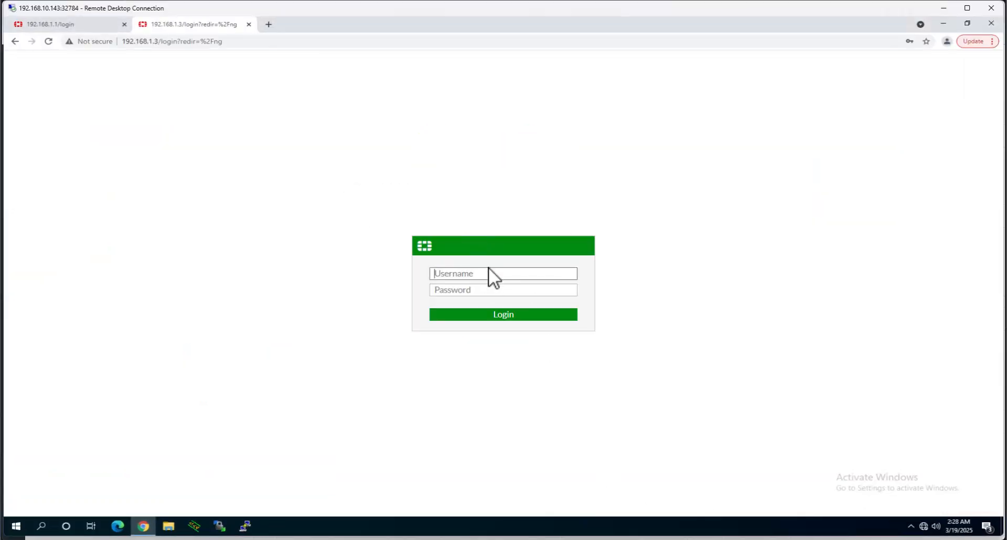
- Sign in to the 192.168.1.3 web login as admin with the account password
click(488, 268)
text(admin)
key(Tab)
text(*******)
key(Return)
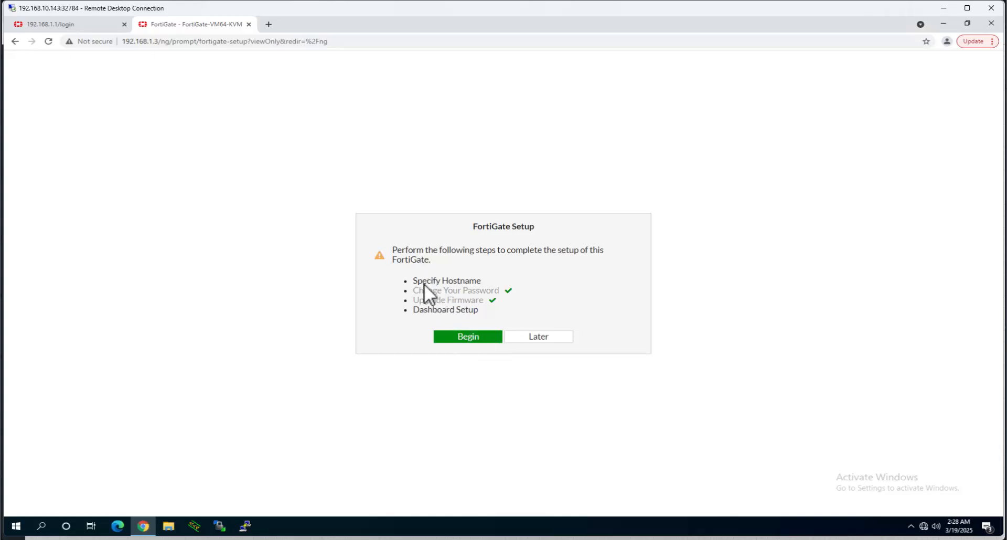
- Set the hostname to FortiGate_S1 and accept the Optimal dashboard set
drag(418, 281, 480, 281)
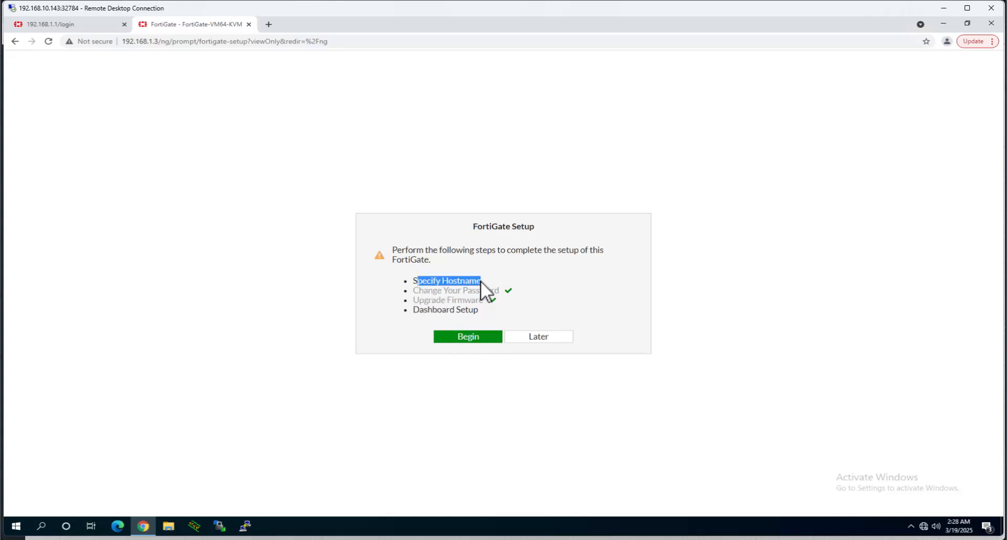
click(481, 336)
click(556, 310)
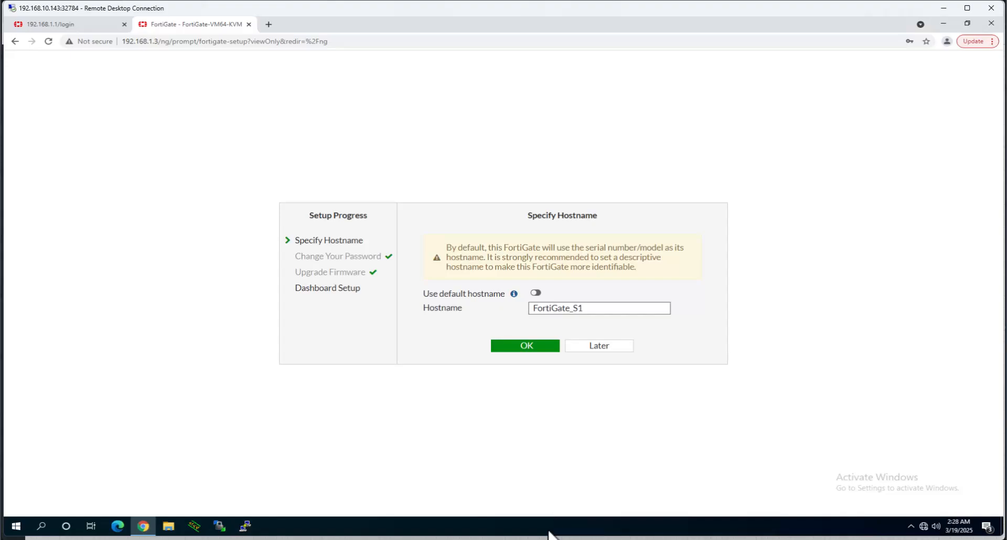
click(515, 539)
click(517, 539)
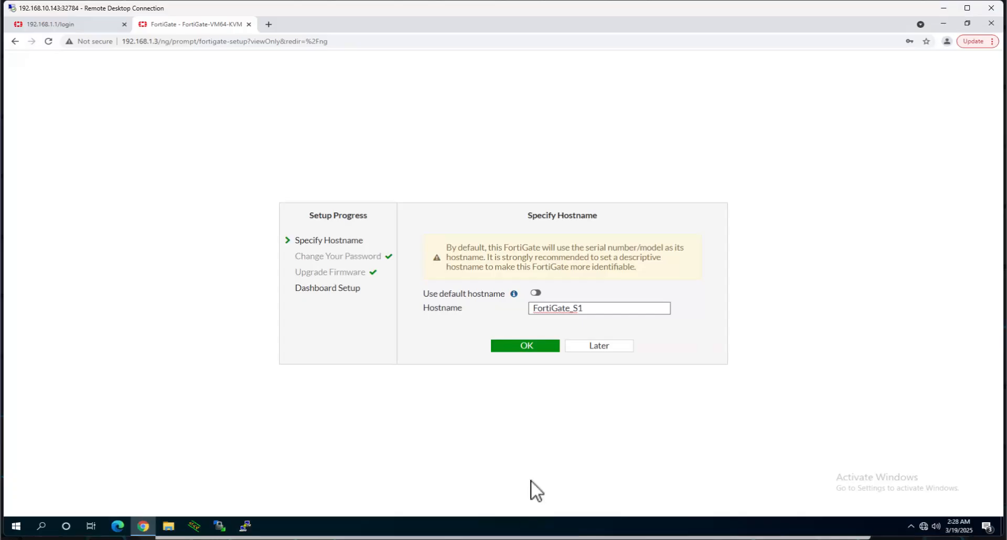
key(BackSpace)
text(1)
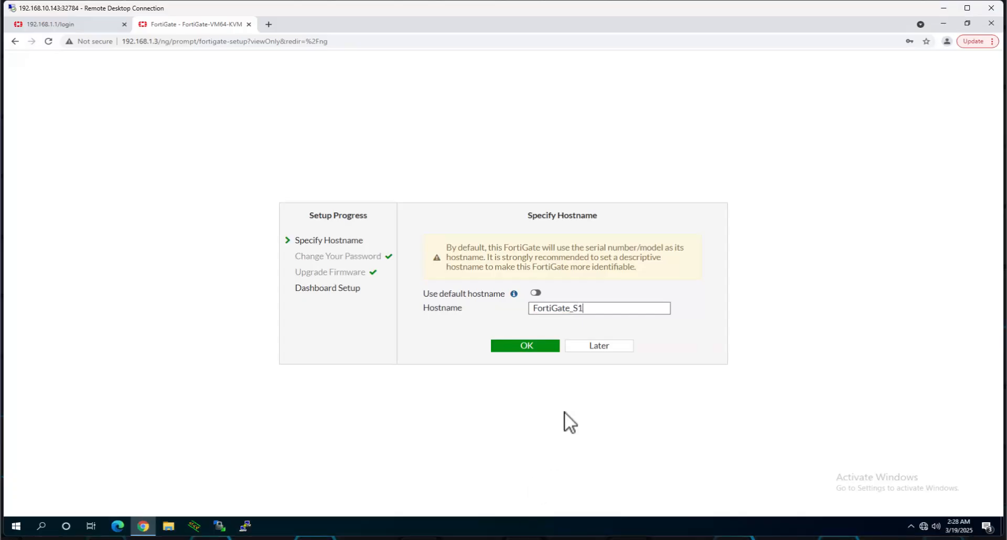
click(541, 347)
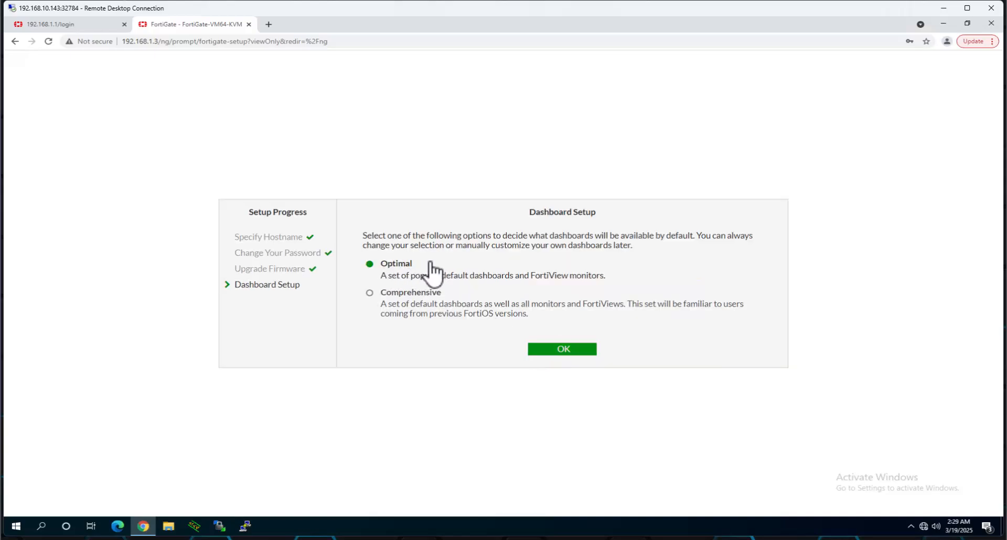
click(561, 348)
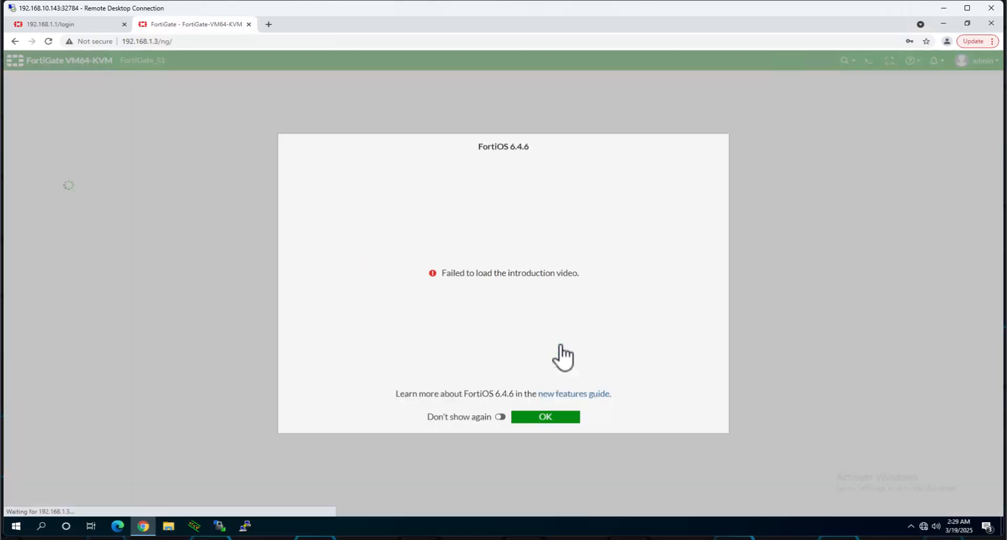
- Dismiss the FortiOS introduction with Don't show again and go to Network > Interfaces
click(500, 418)
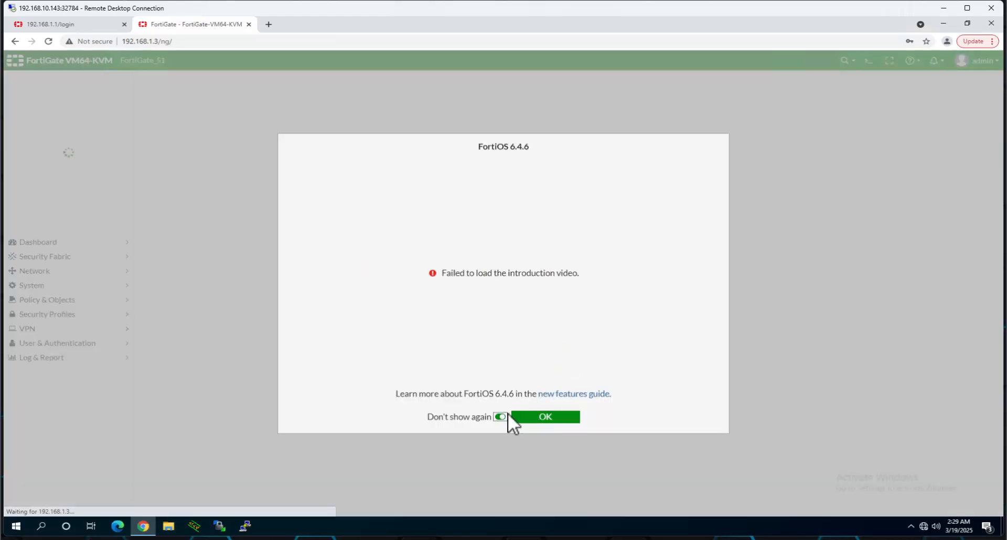
click(561, 418)
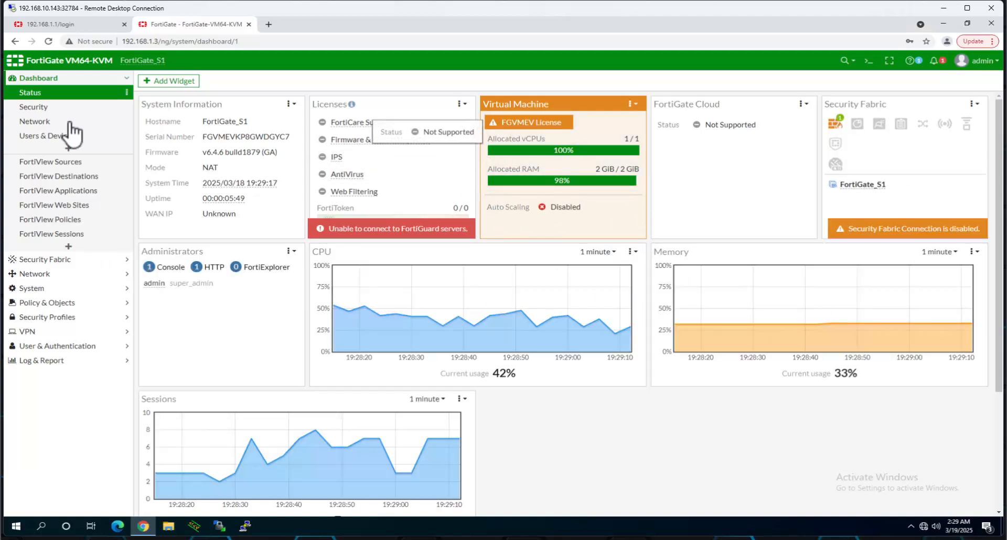
click(36, 126)
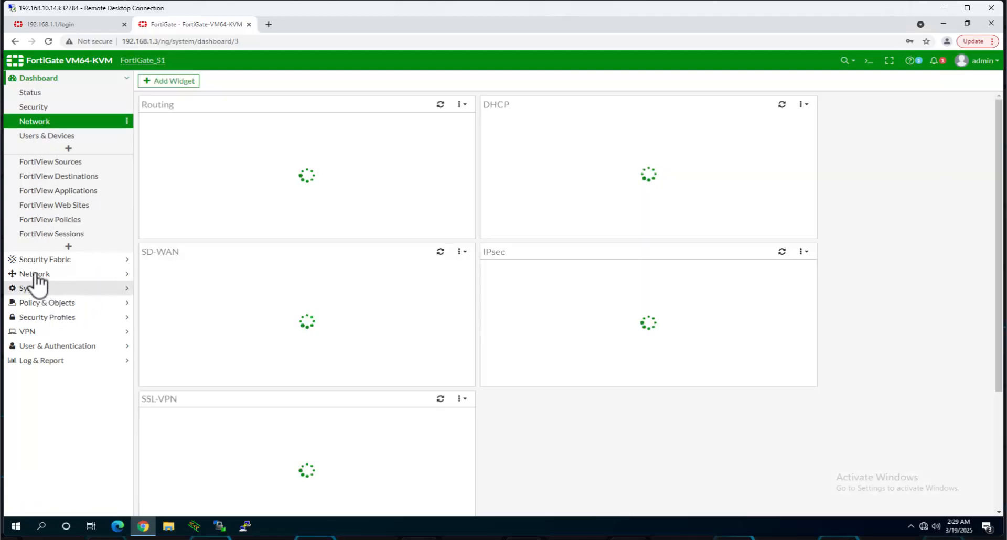
click(35, 274)
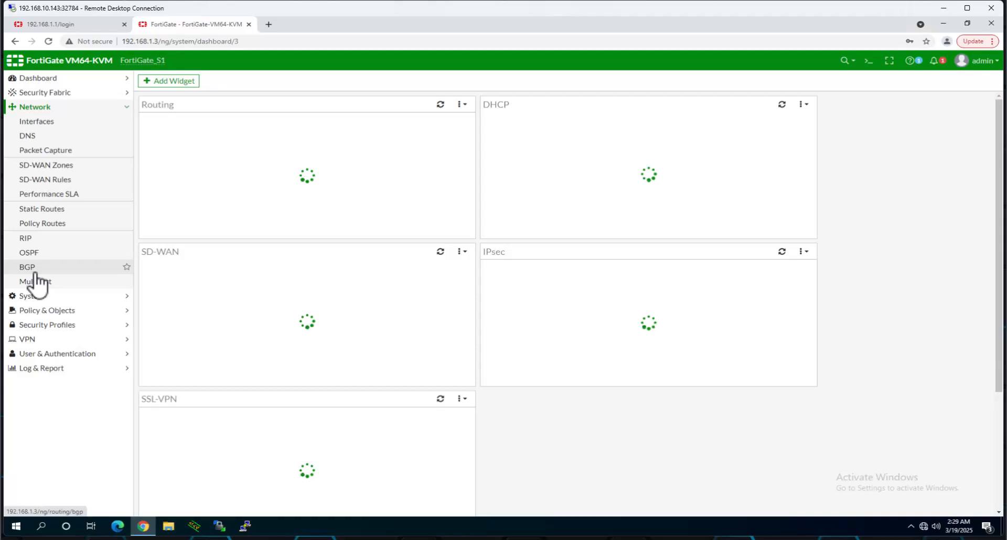
click(43, 122)
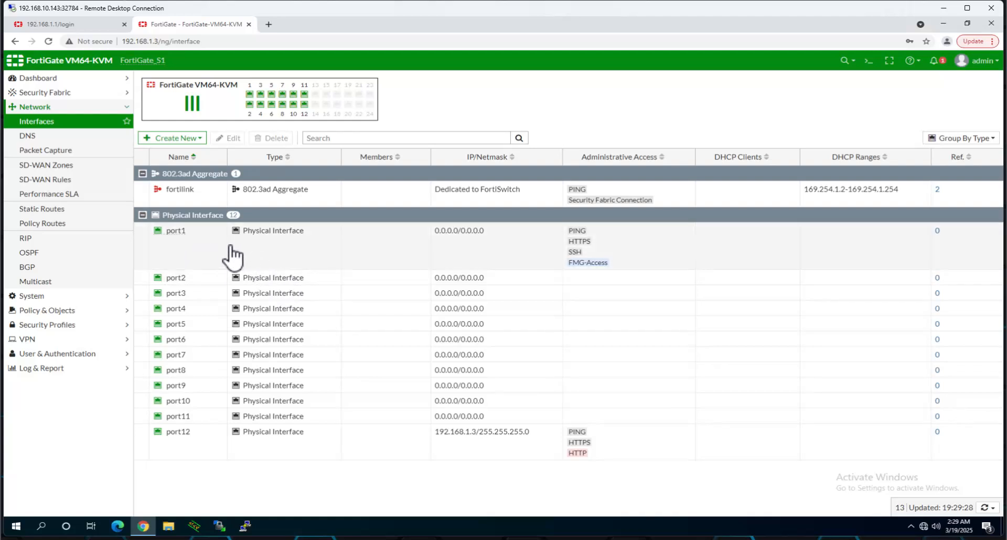
- Edit port12, enter the alias Mgnt, and save
click(626, 449)
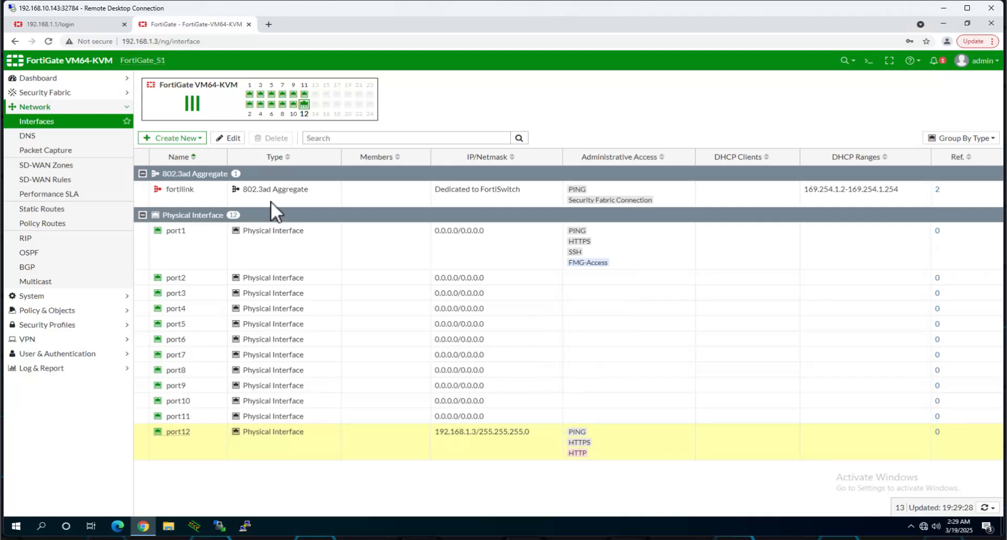
click(234, 138)
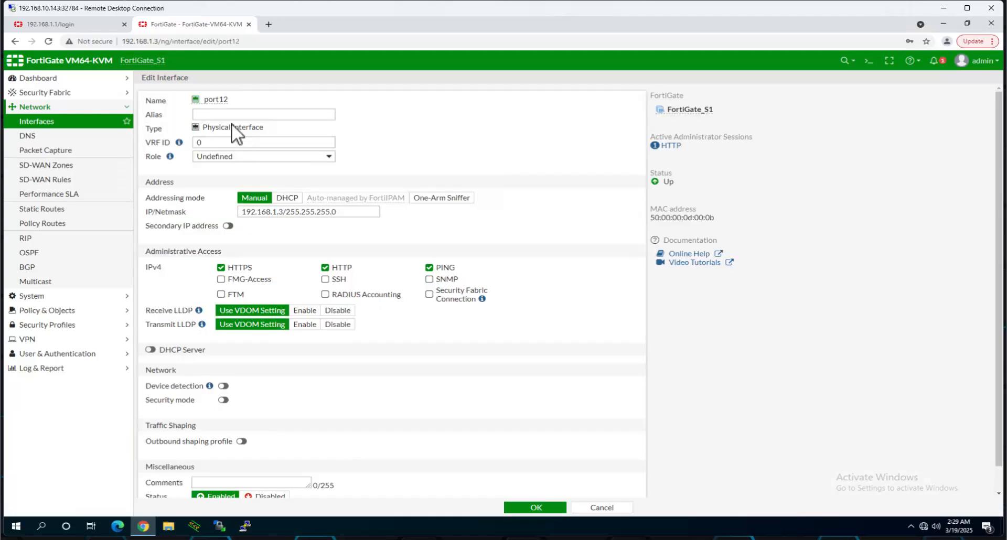
click(226, 115)
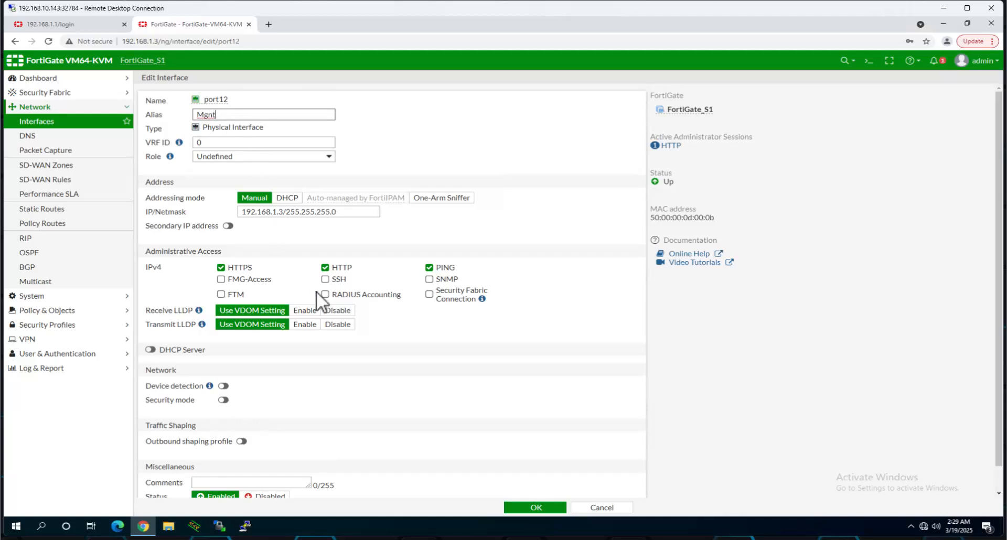
scroll(347, 399, down, 1)
click(551, 508)
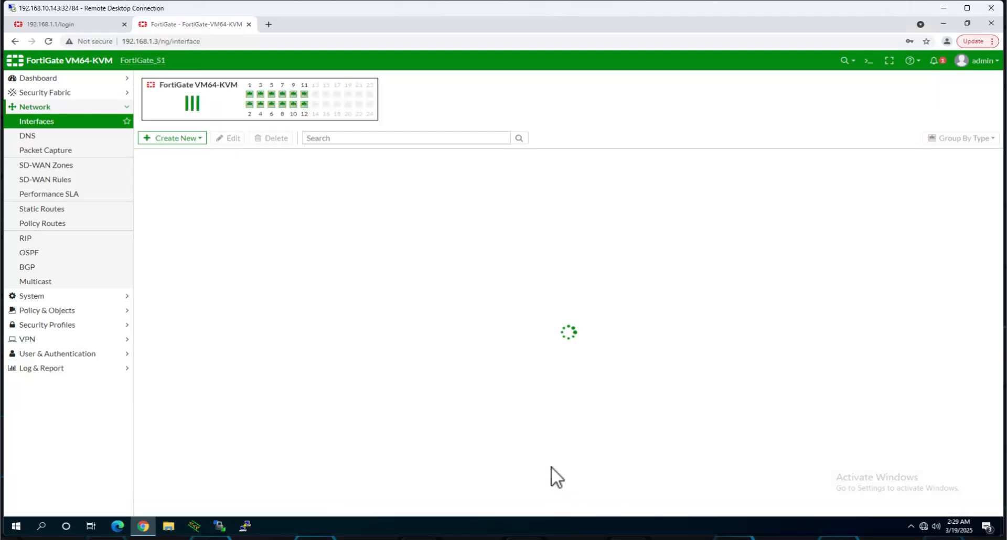
key(alt+Tab)
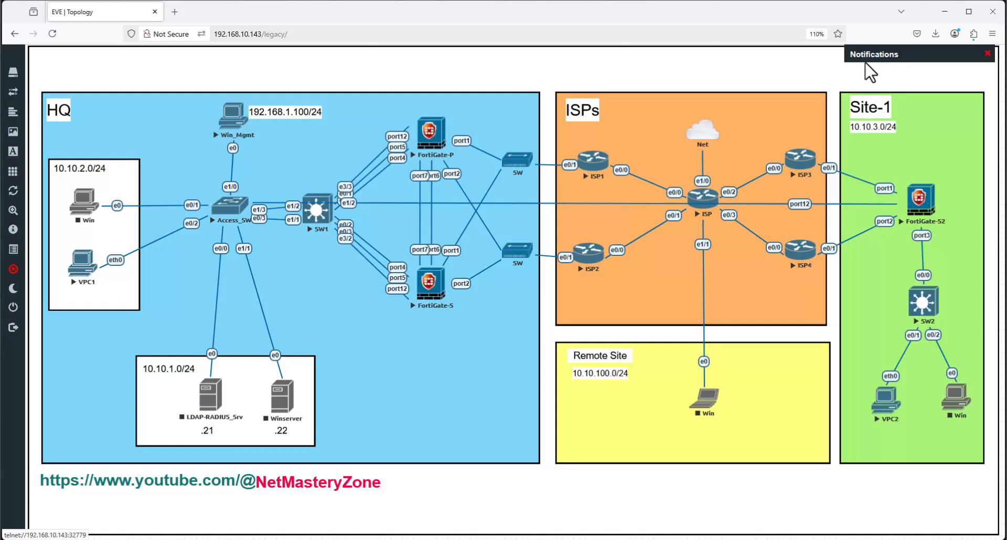
click(946, 10)
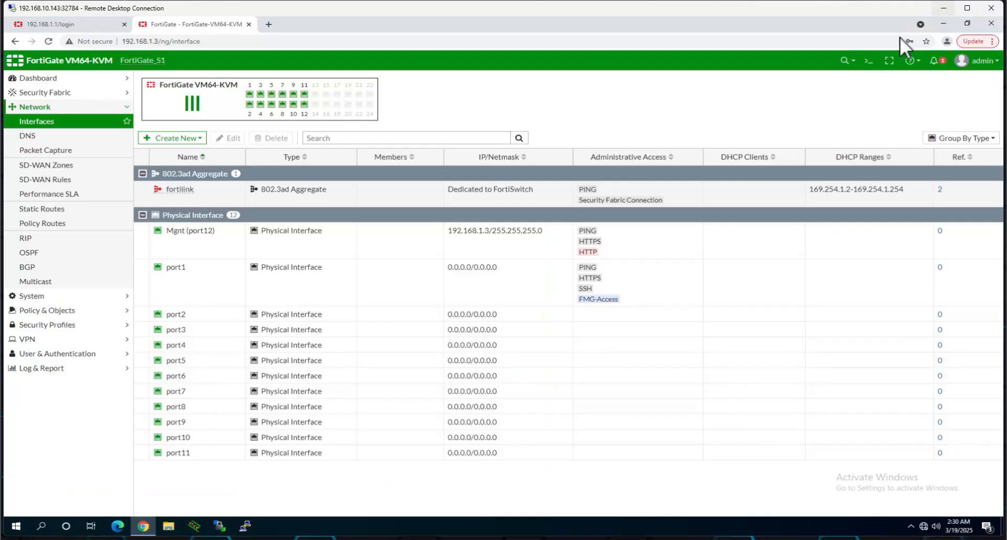
click(332, 289)
- Set port1 to Manual addressing with 172.16.30.2/24 and alias ISP3, then save
click(233, 138)
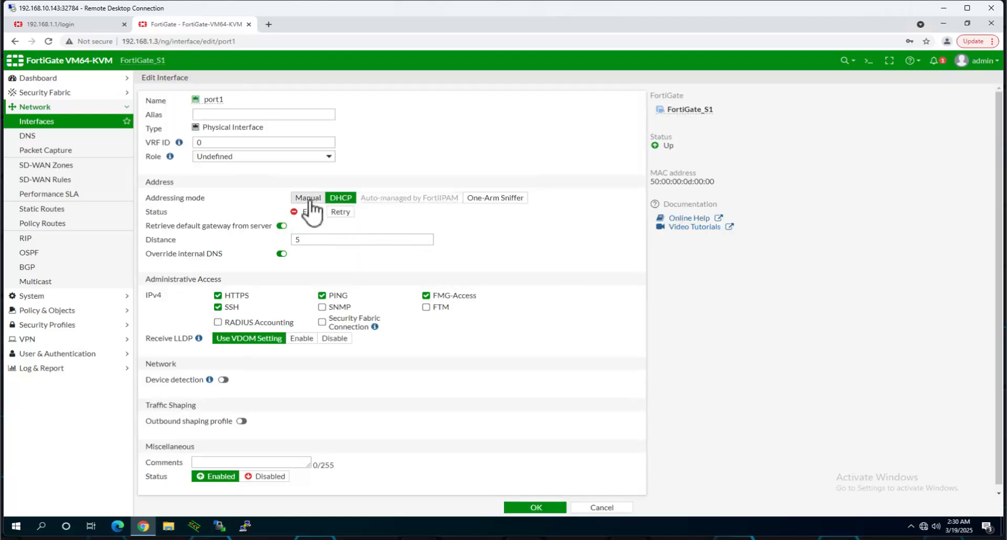
click(308, 198)
drag(307, 214, 220, 214)
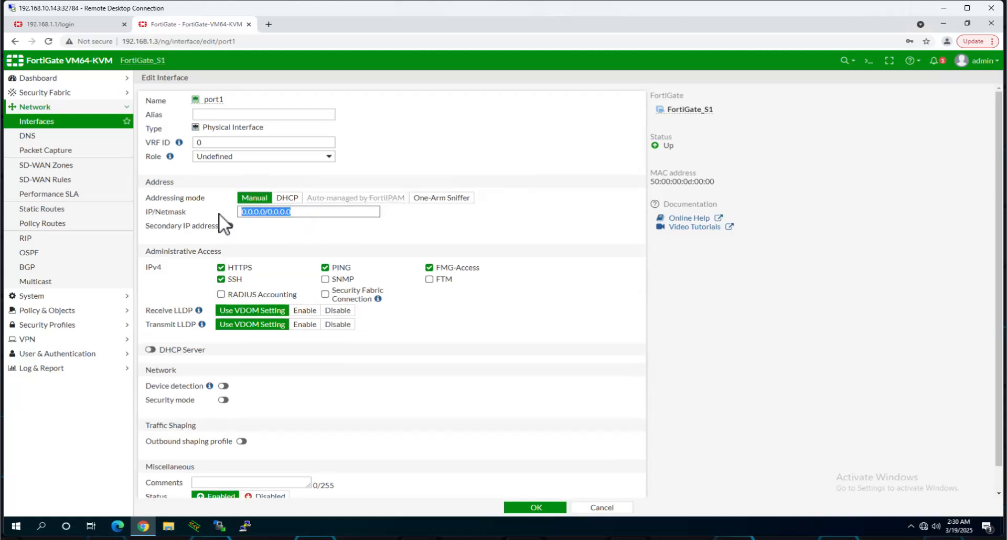
text(1)
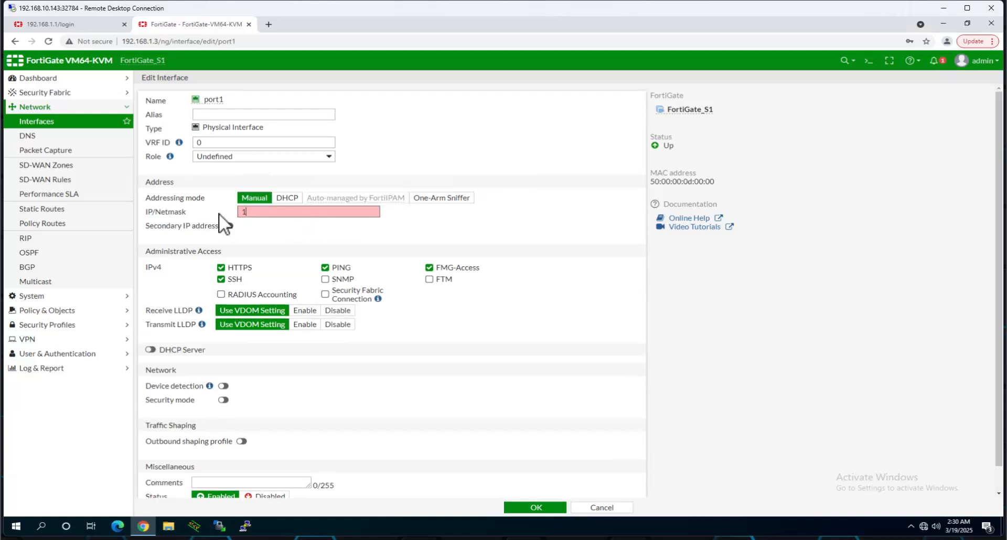
text(72.16.30.2/24)
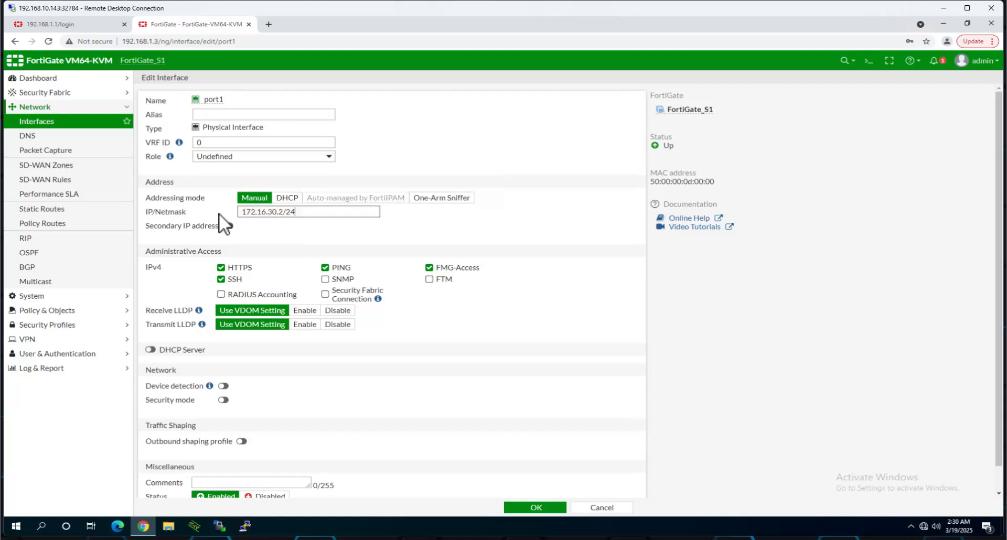
click(515, 539)
scroll(441, 336, down, 1)
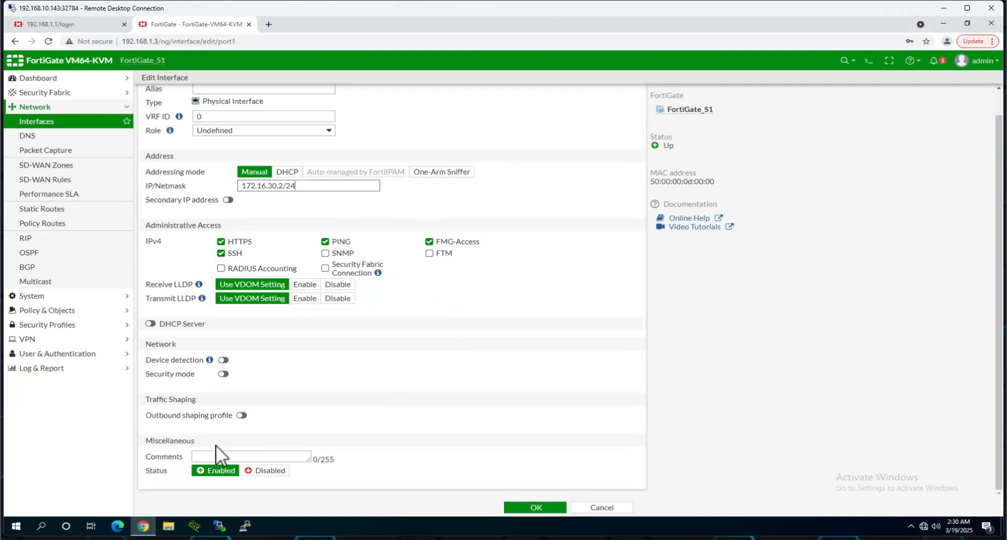
scroll(209, 209, up, 1)
click(218, 116)
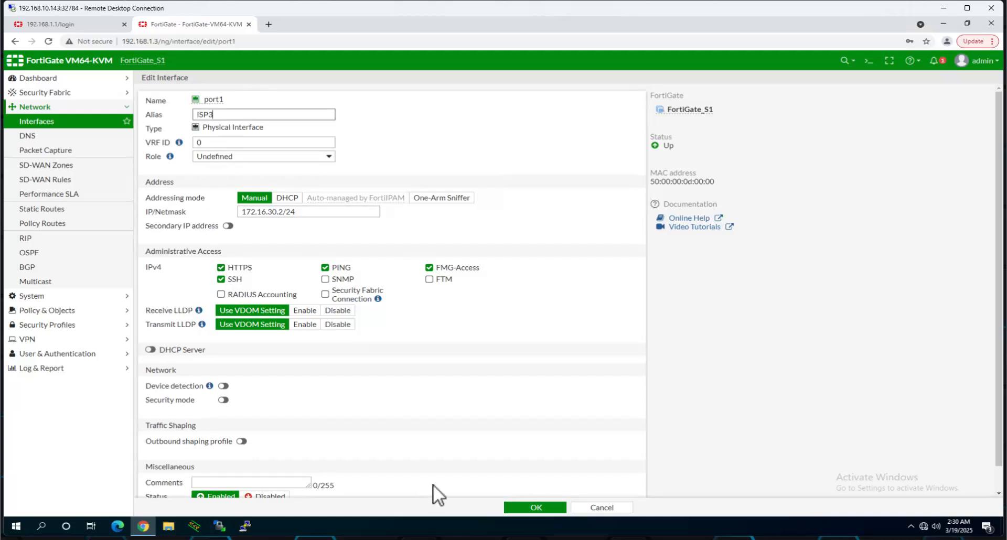
click(528, 503)
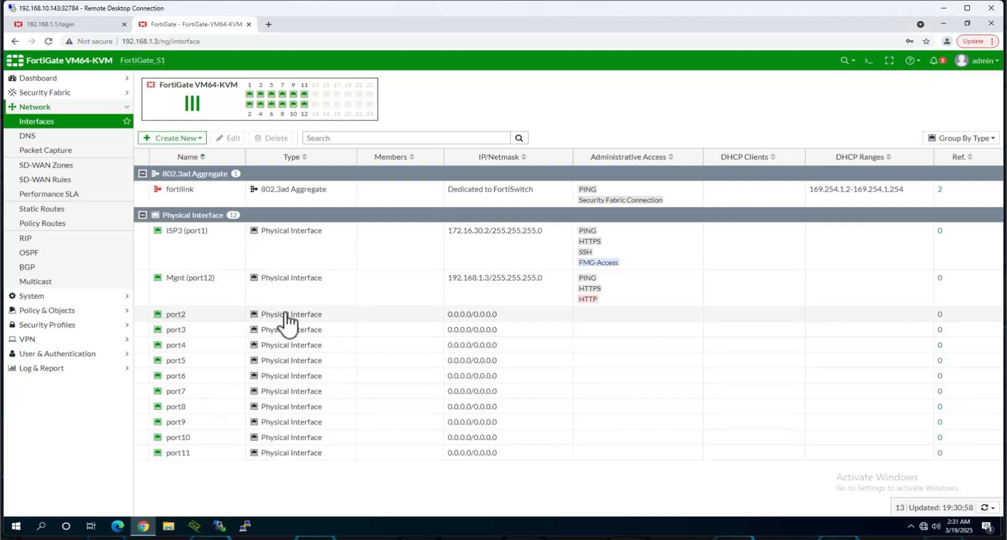
- Give port2 the alias ISP4 and the address 172.16.40.2/24
click(303, 314)
click(233, 138)
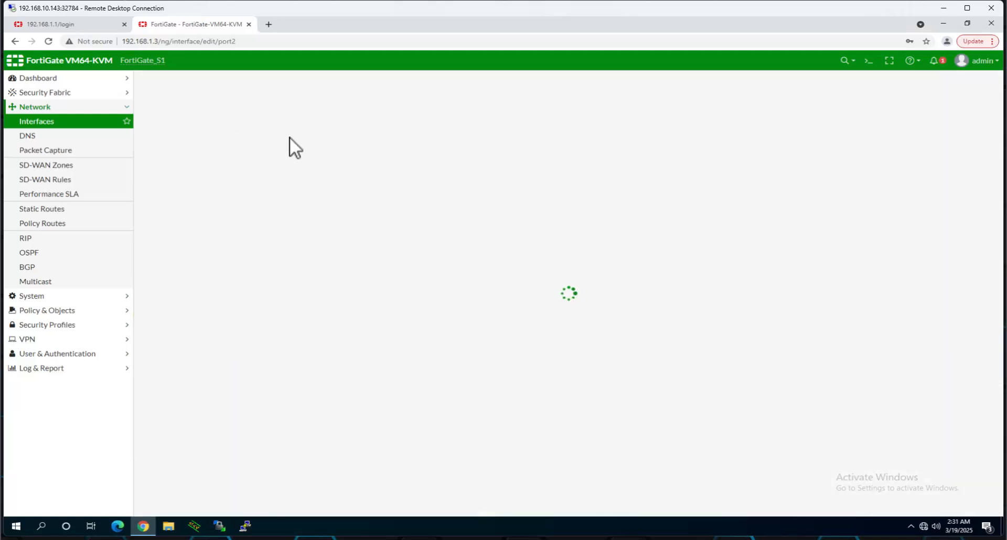
click(240, 115)
text(ISP4)
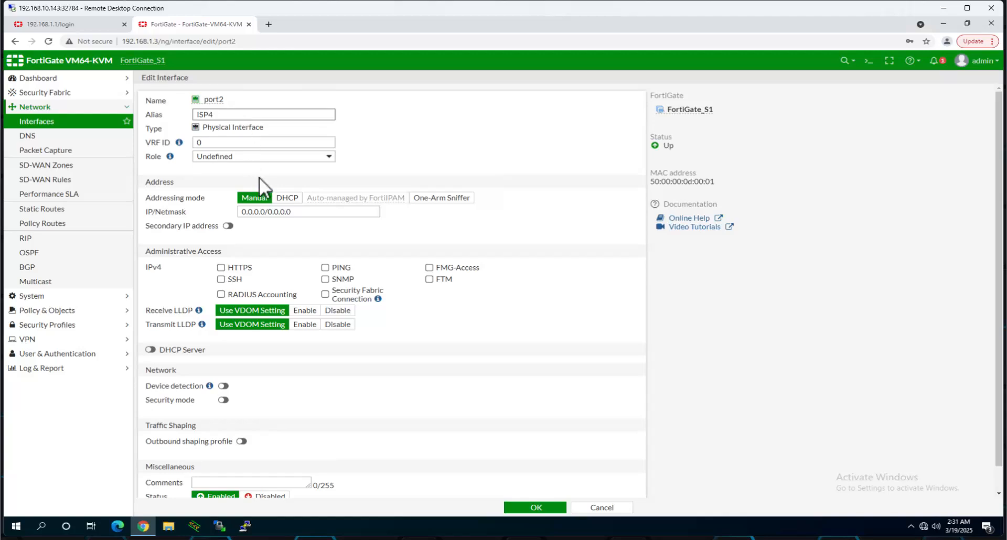
drag(308, 211, 221, 210)
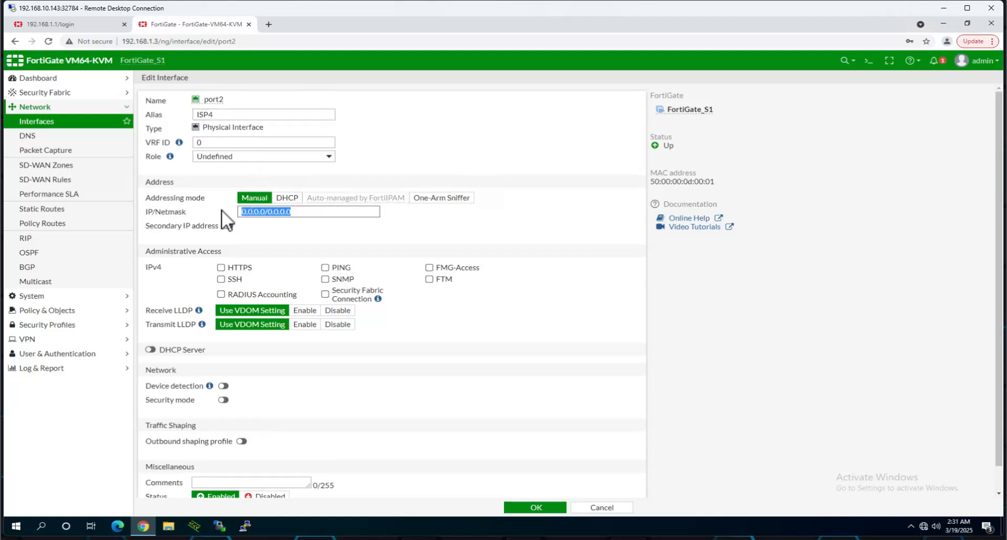
text(172.16.4)
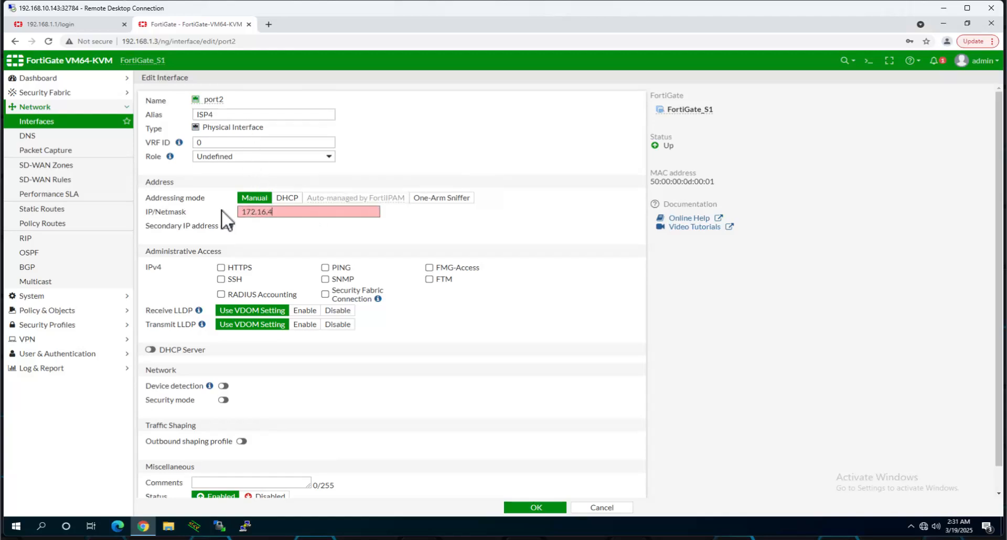
text(0.2/24)
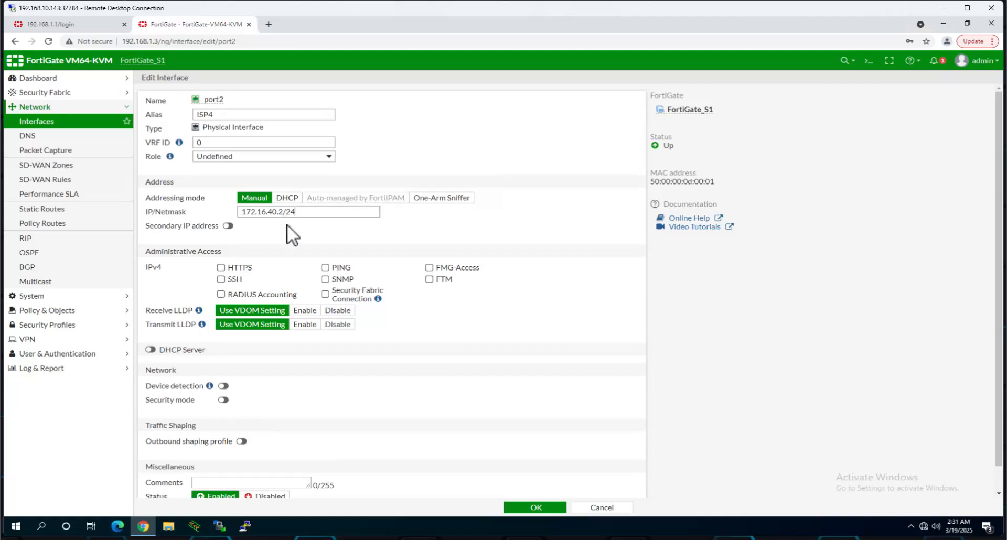
- Allow HTTPS, PING and SSH access on port2 and save the interface
click(220, 268)
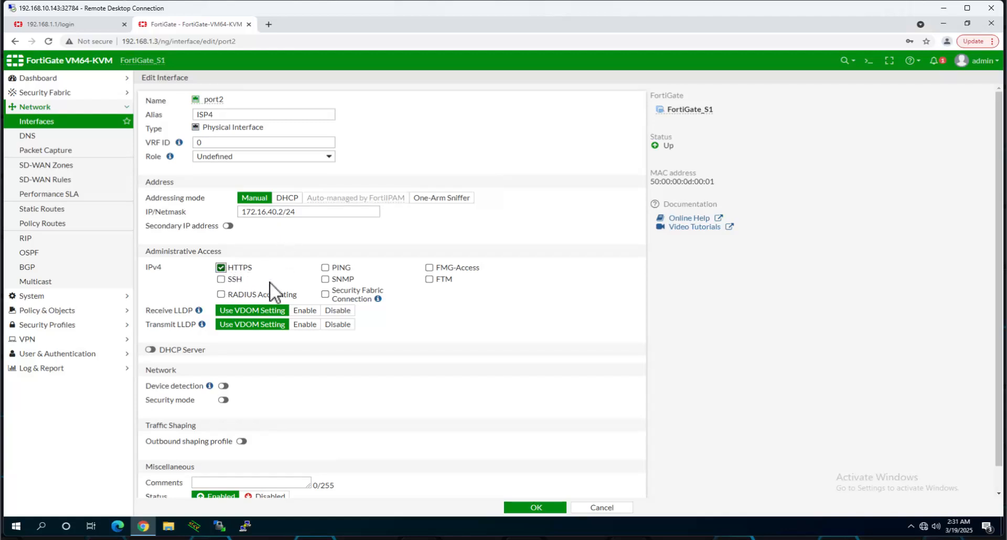
click(326, 268)
click(221, 279)
scroll(397, 344, down, 1)
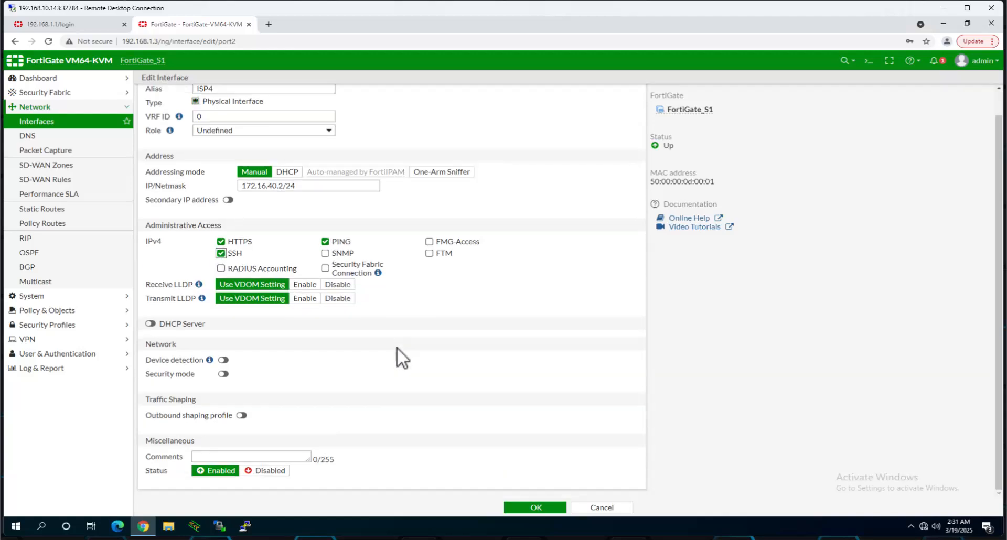
click(531, 507)
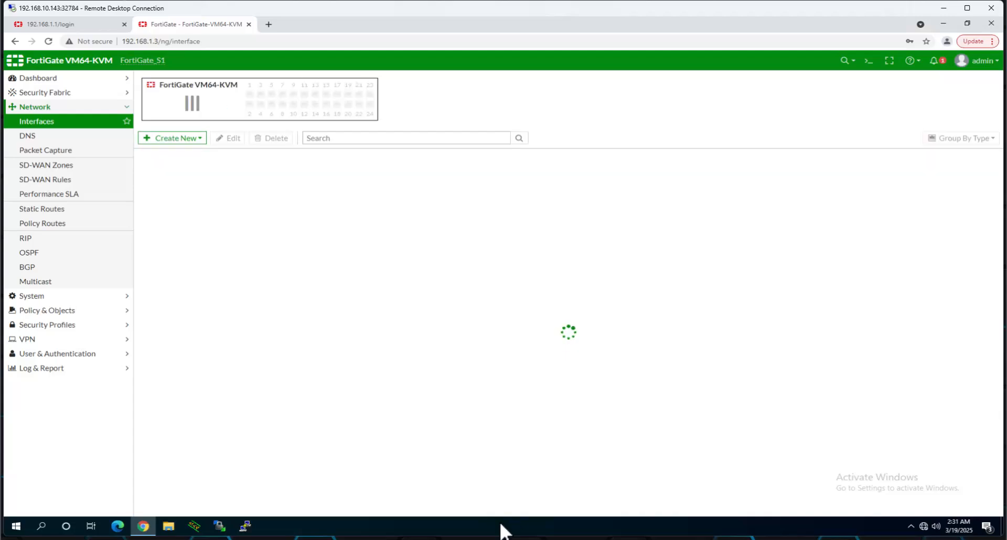
click(529, 539)
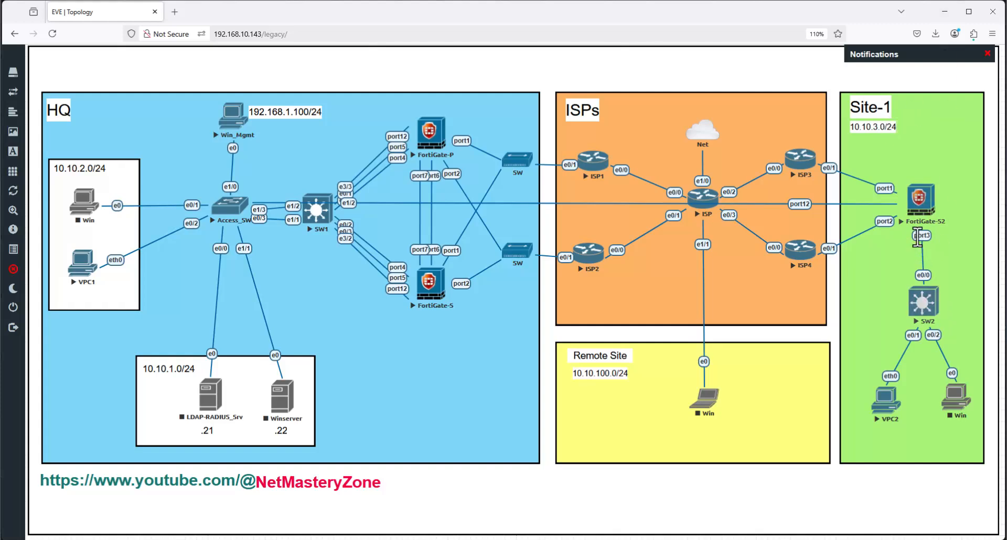
click(945, 11)
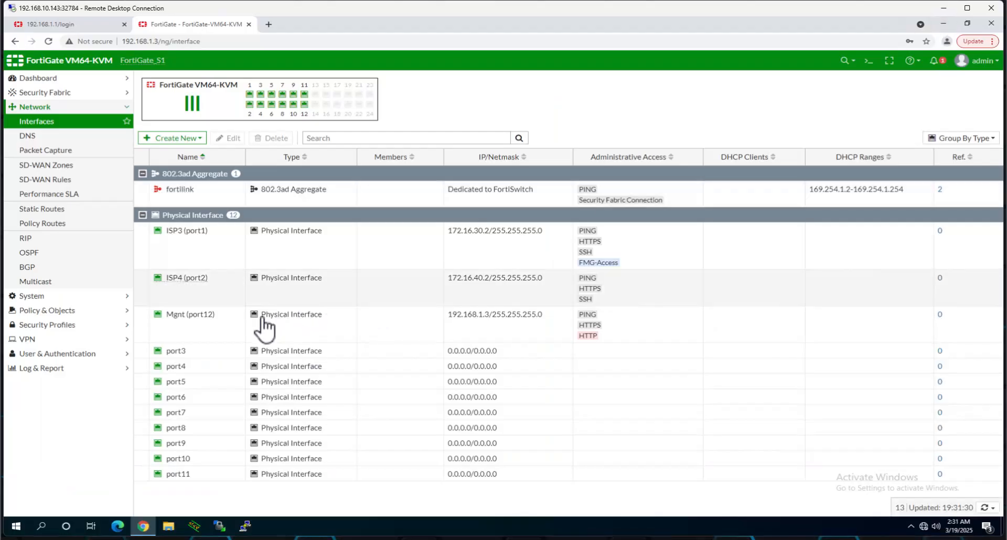
- Give port3 the alias LAN and the address 10.10.3.1/24
click(214, 352)
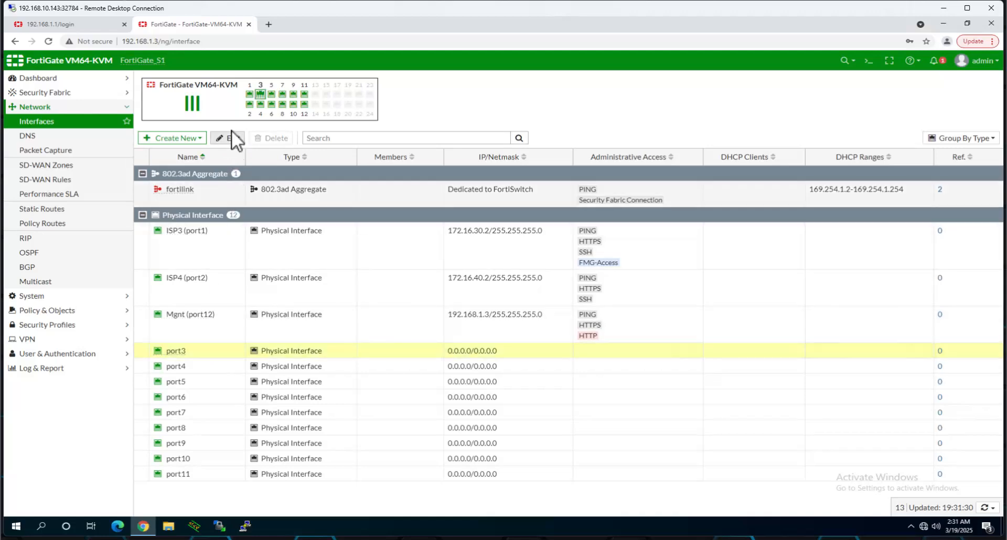
click(230, 139)
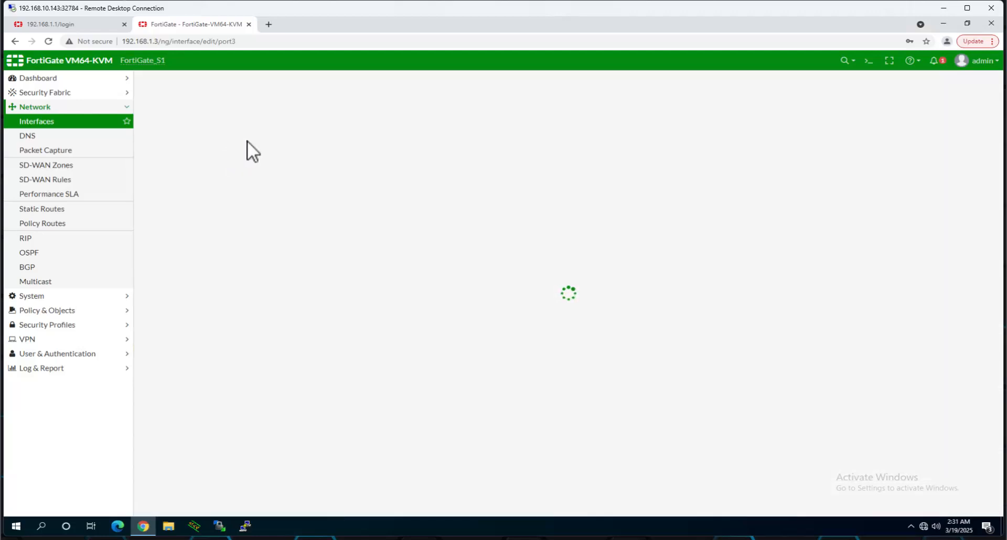
click(237, 115)
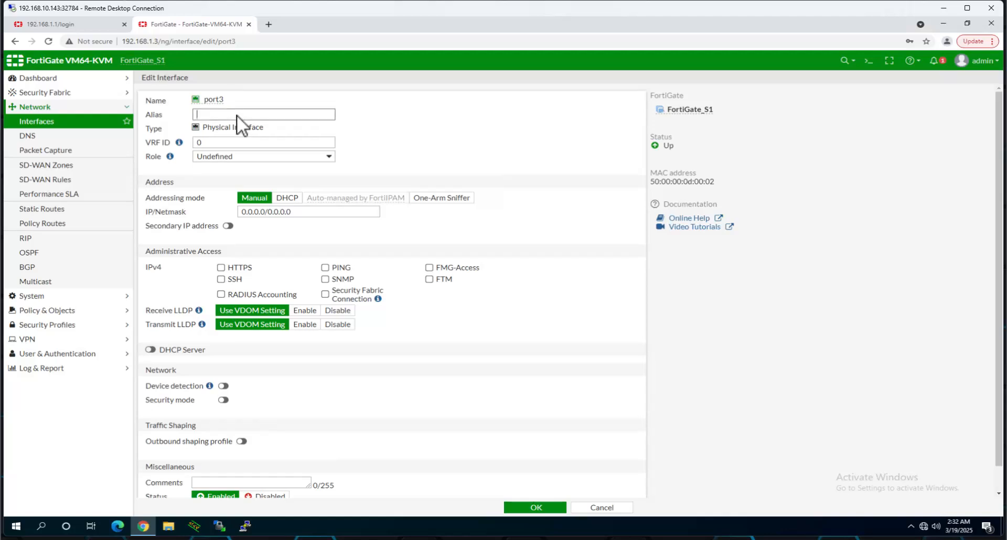
text(LAN)
drag(307, 213, 202, 212)
text(1)
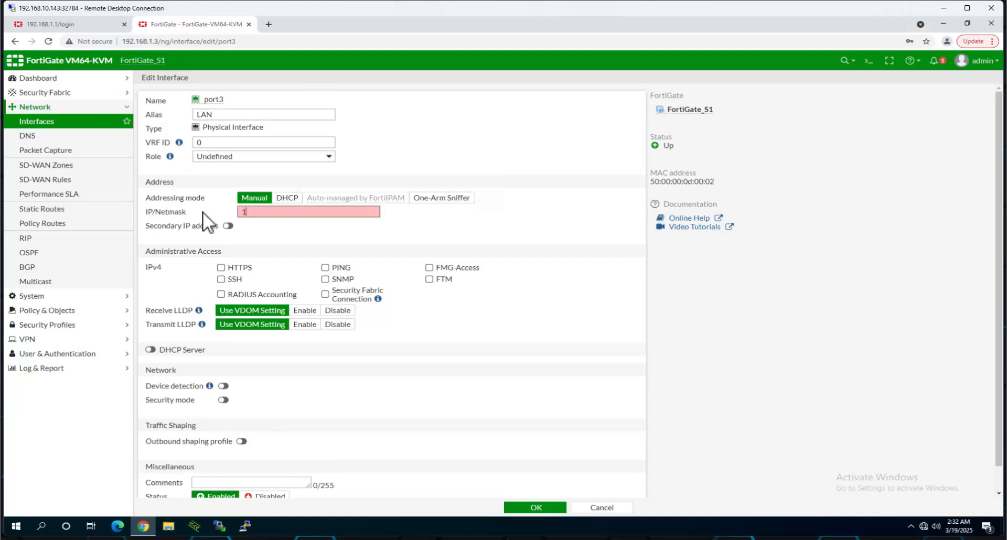
text(0.10.3.1/24)
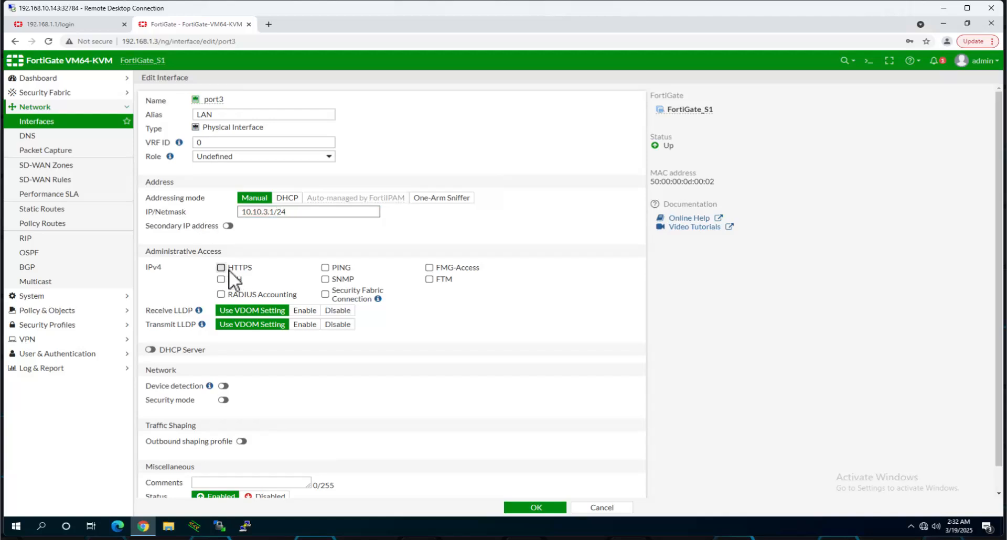
- Allow SSH, PING and HTTPS on port3 and enable its DHCP server
click(220, 279)
click(332, 271)
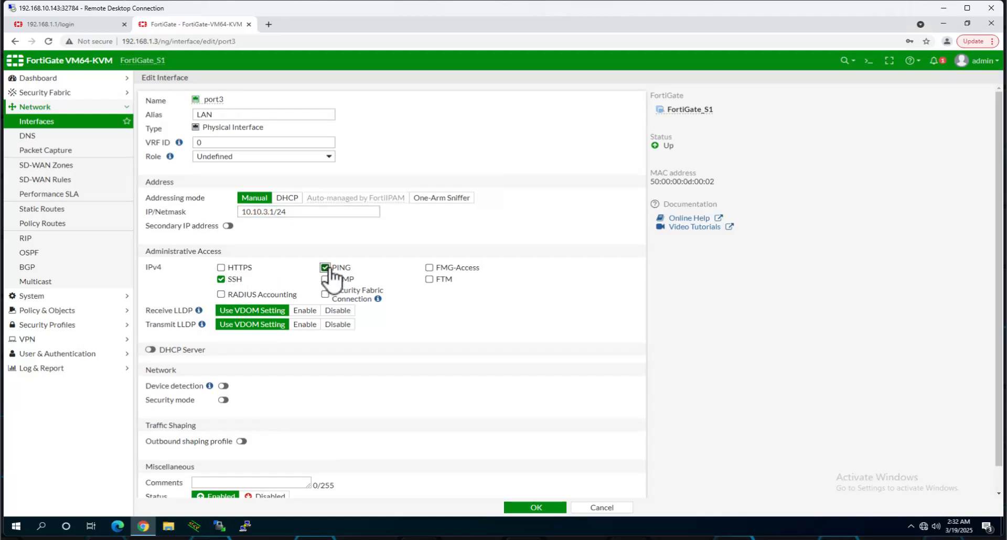
click(221, 268)
scroll(344, 301, down, 1)
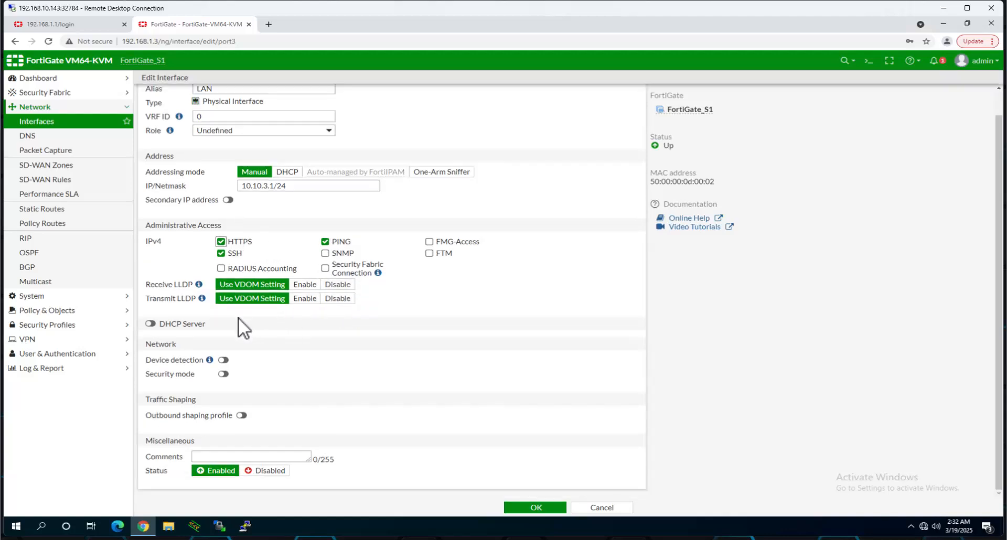
click(152, 324)
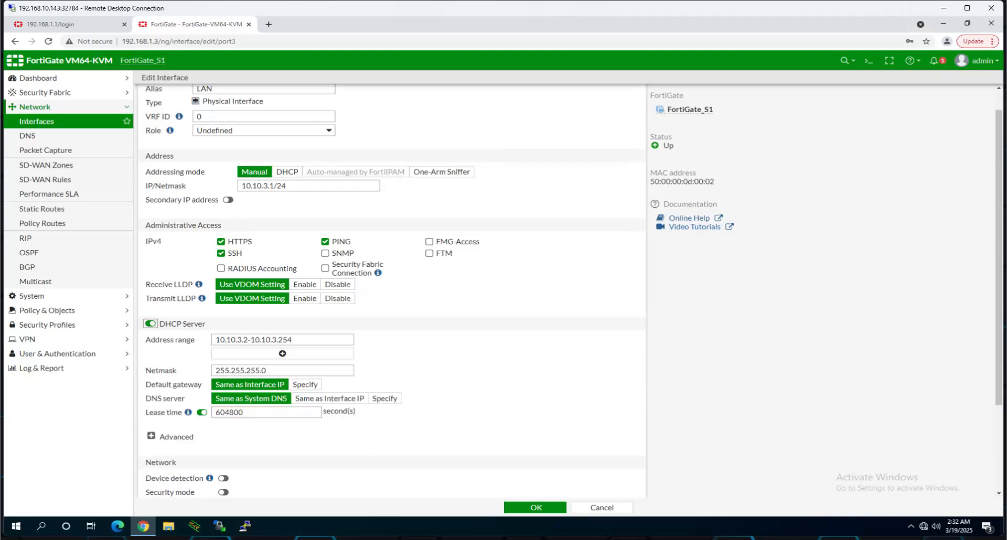
- Change port3's DHCP address range to 10.10.3.100-10.10.3.200
key(alt+Tab)
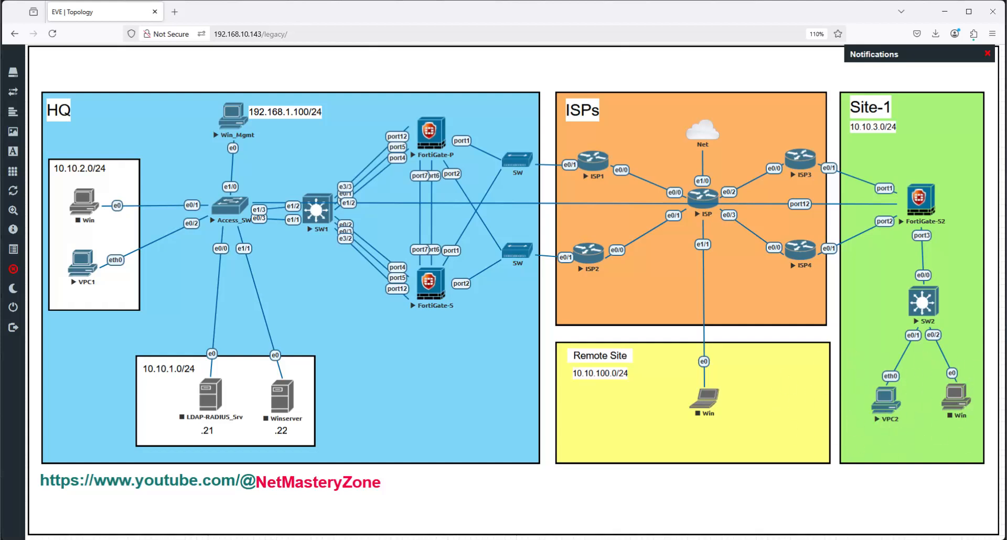
click(945, 12)
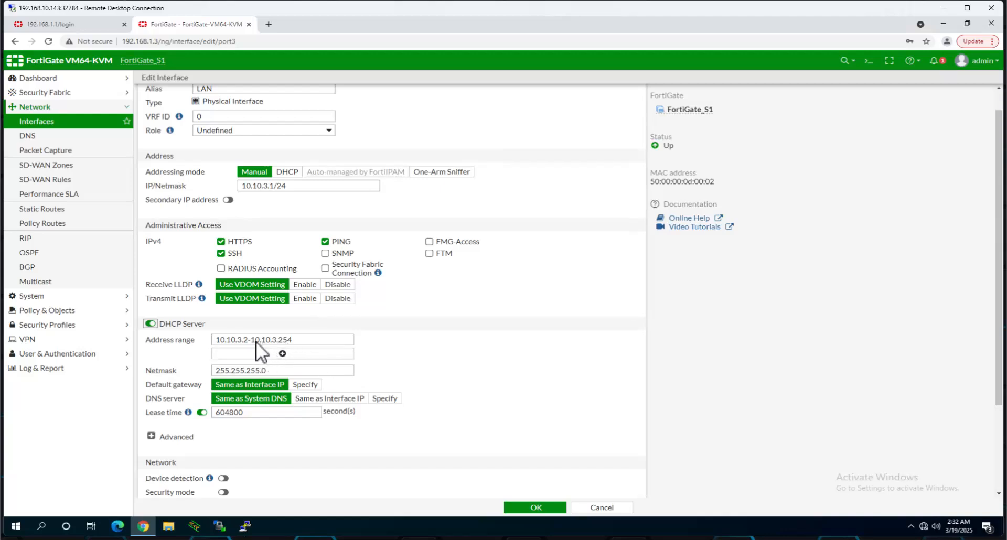
click(259, 341)
text(0.)
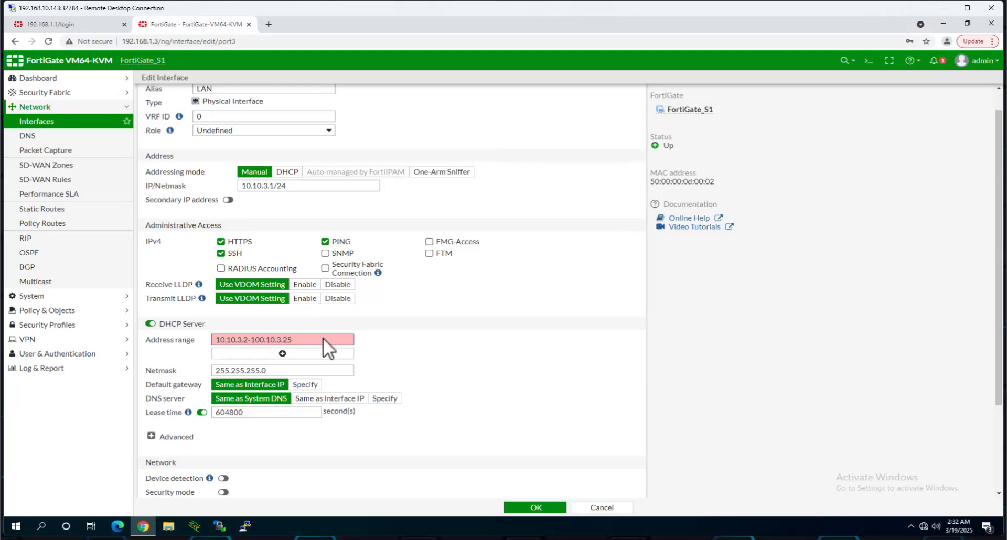
key(BackSpace)
text(100)
key(Right)
key(Right)
key(Right)
key(Right)
key(Right)
key(BackSpace)
key(Right)
key(Right)
key(Right)
key(Right)
key(Right)
key(Right)
text(00)
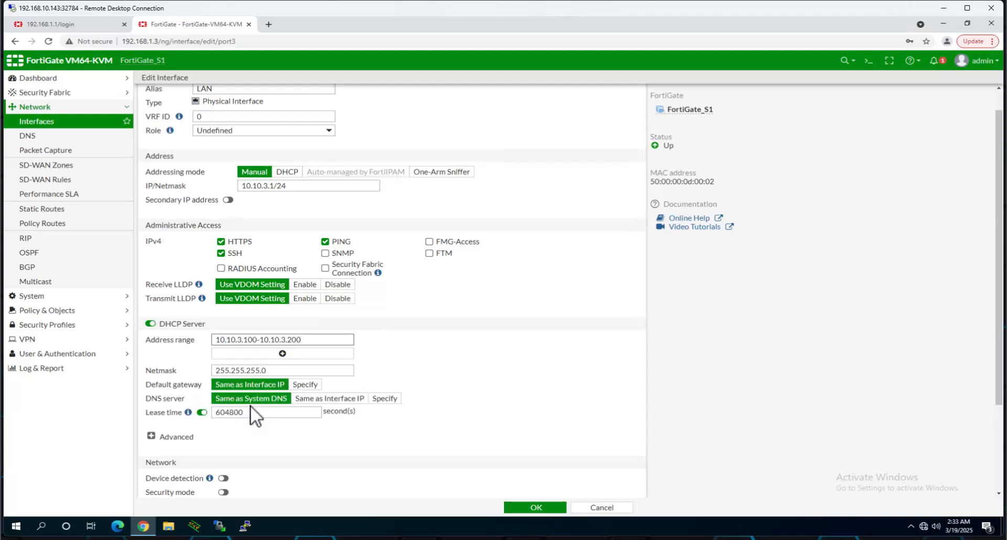
- Check the DHCP lease time and save the LAN interface
scroll(402, 363, down, 2)
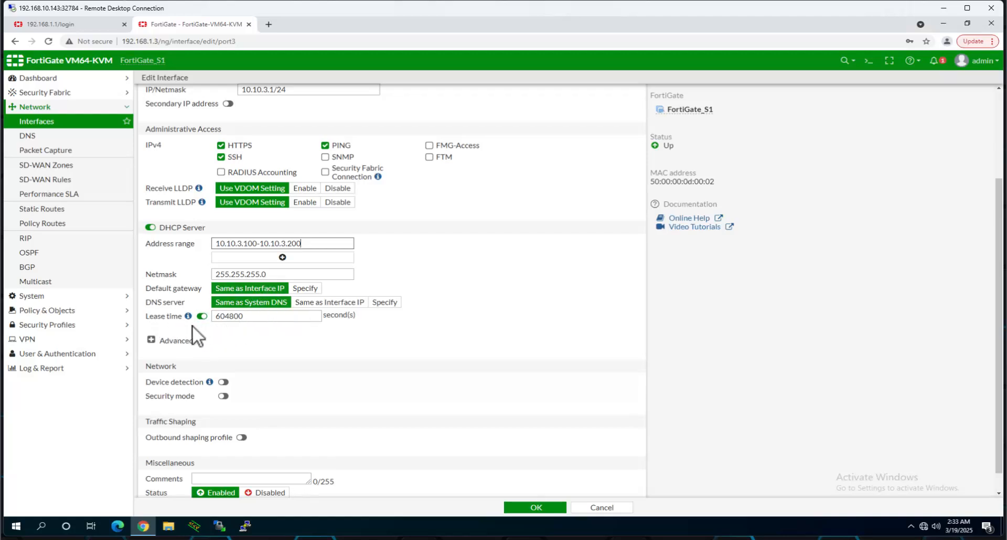
click(247, 317)
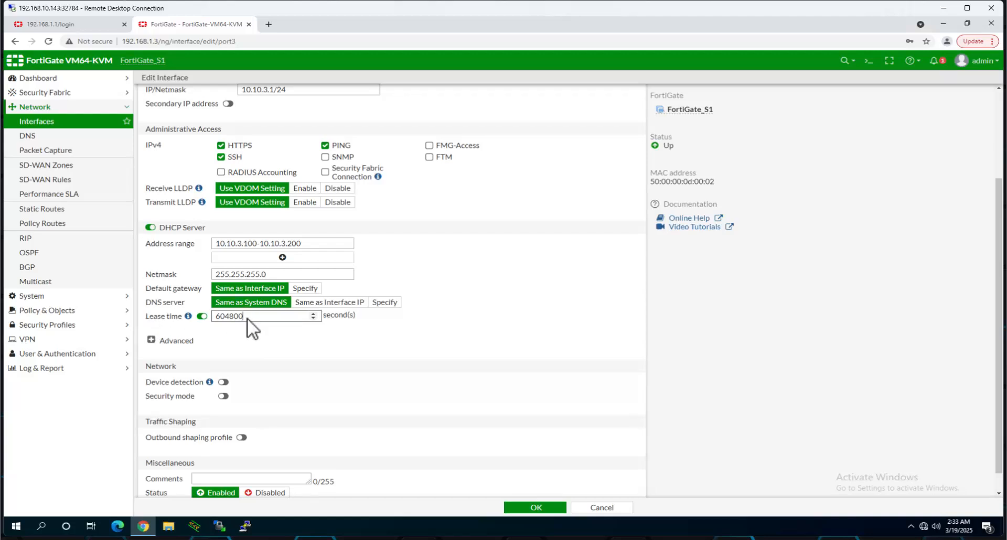
click(535, 509)
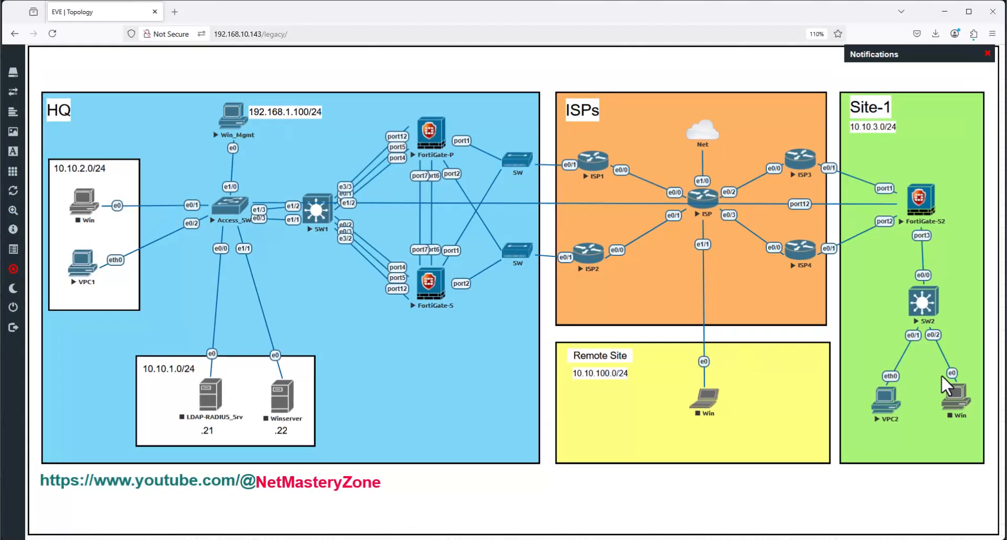
- Open VPC2's console and stop its running ping
click(882, 414)
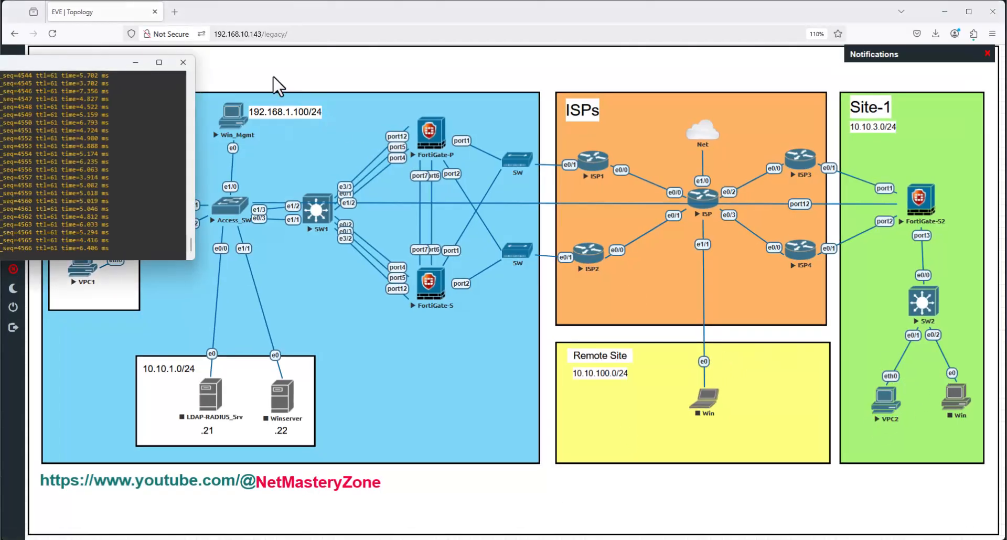
drag(99, 61, 565, 77)
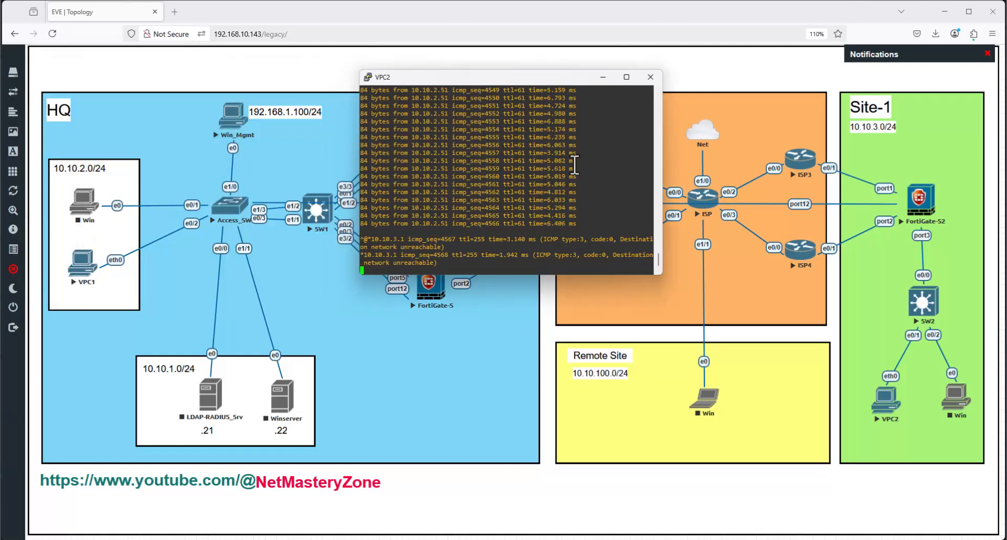
key(Return)
key(Return)
key(Return)
key(Return)
key(Return)
key(Return)
key(Return)
key(Return)
key(Return)
key(Return)
key(Return)
key(Return)
key(Return)
key(Return)
key(Return)
key(Return)
key(Return)
key(Return)
key(Return)
key(Return)
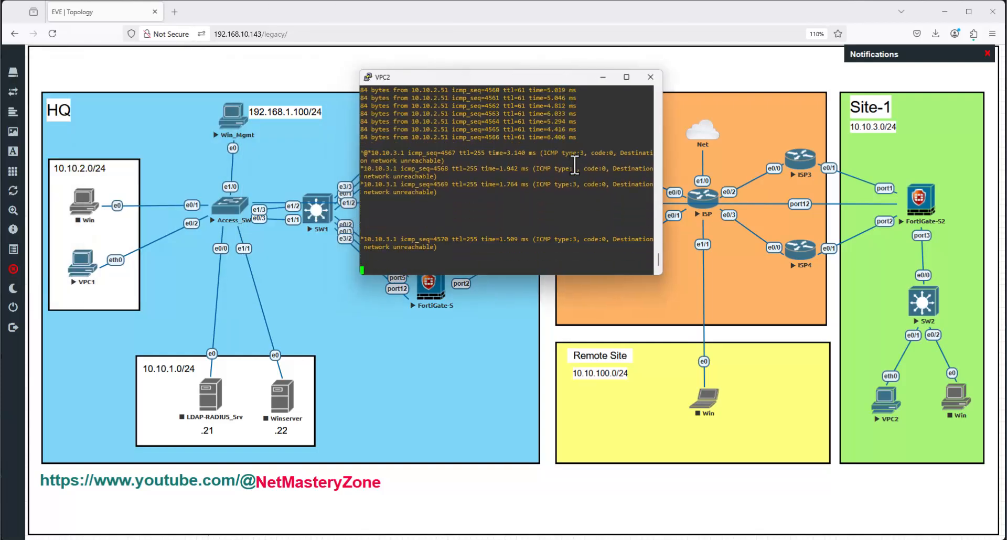
key(Return)
key(Return)
key(Return)
key(Return)
key(Return)
key(Return)
key(Return)
key(Return)
key(ctrl+c)
key(Return)
key(Return)
key(Return)
key(Return)
key(Return)
key(Return)
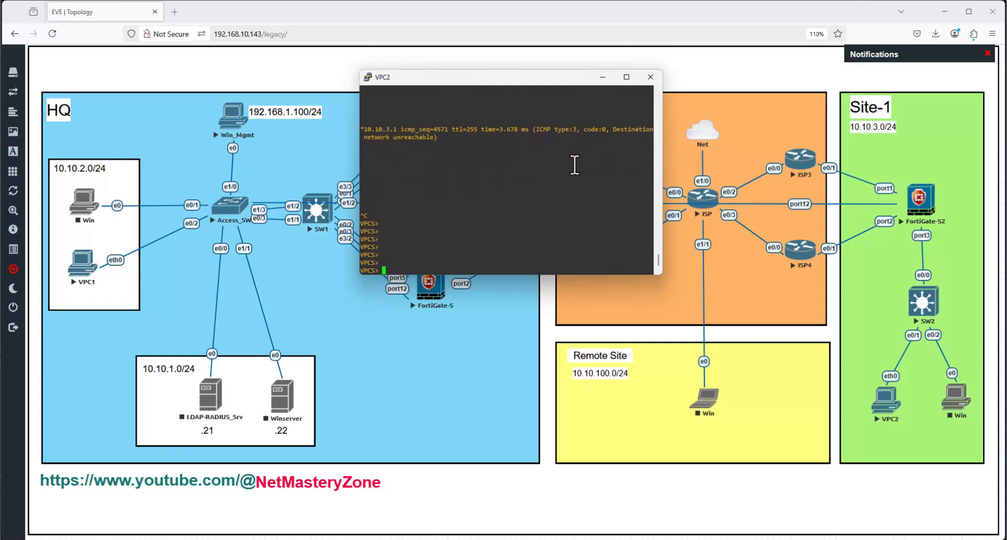
- Run 'ip dhcp' on VPC2, confirm the 10.10.3.100/24 lease via 10.10.3.1, and minimize the console
text(ip dhcp)
key(Return)
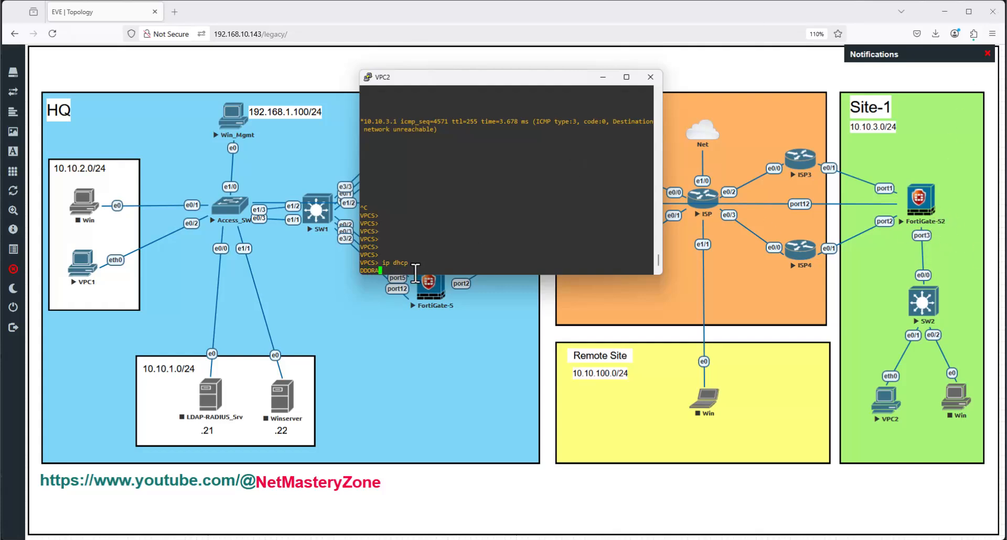
triple_click(370, 271)
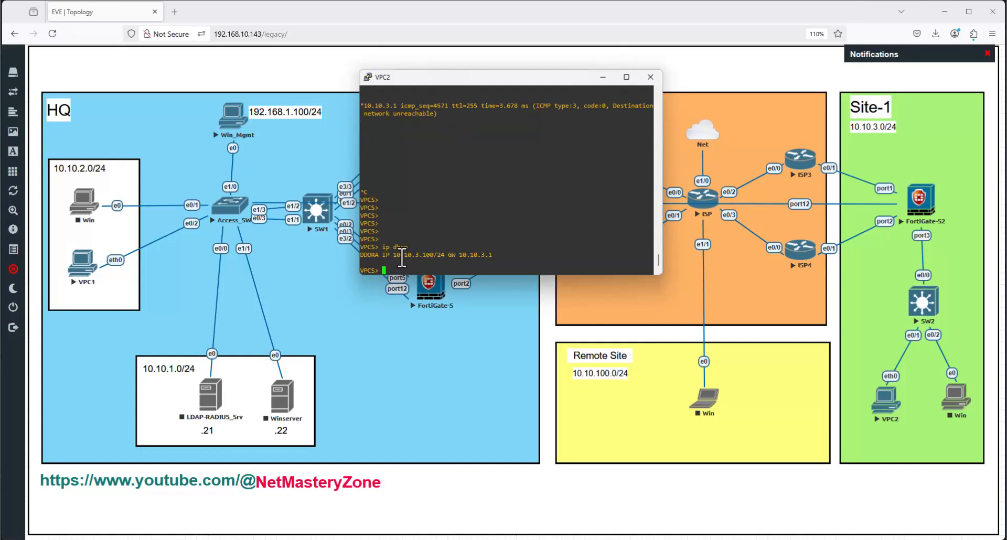
drag(411, 255, 434, 256)
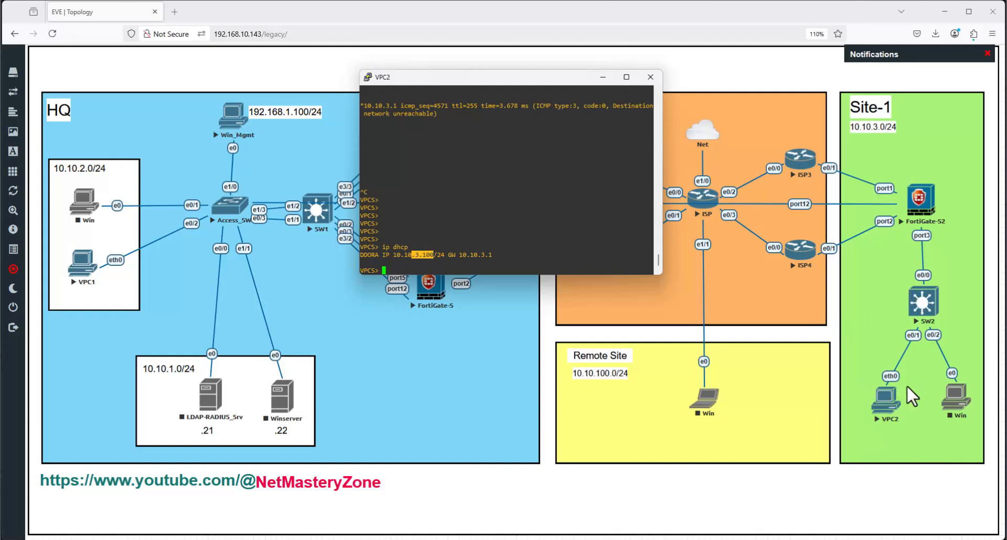
click(602, 77)
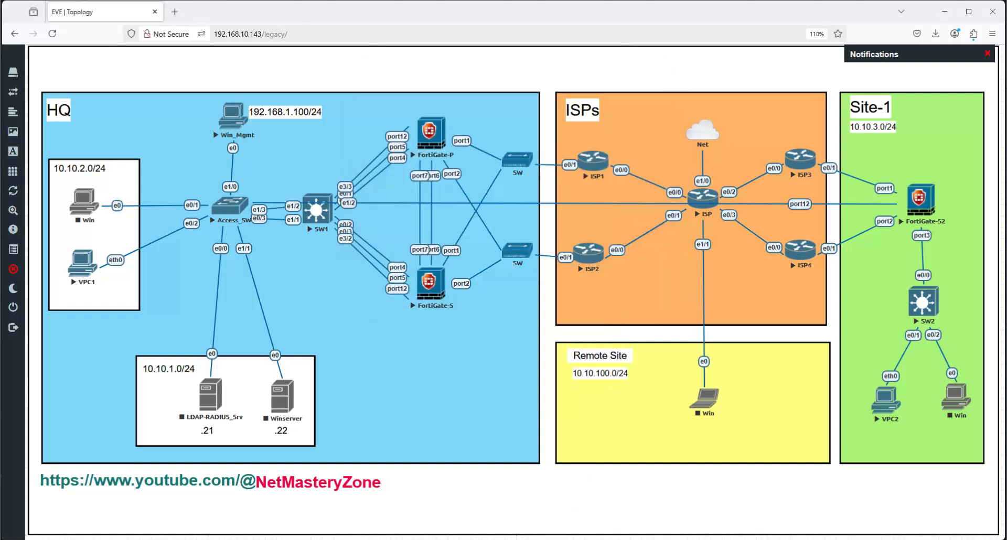
mouse_move(516, 539)
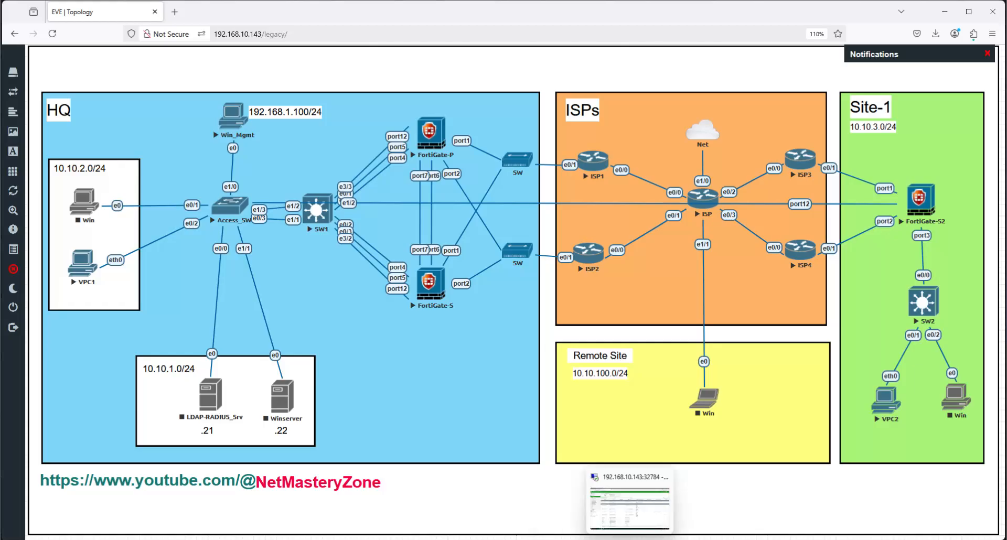
- Return to the FortiGate web interface and open the empty Network > Static Routes list
click(630, 539)
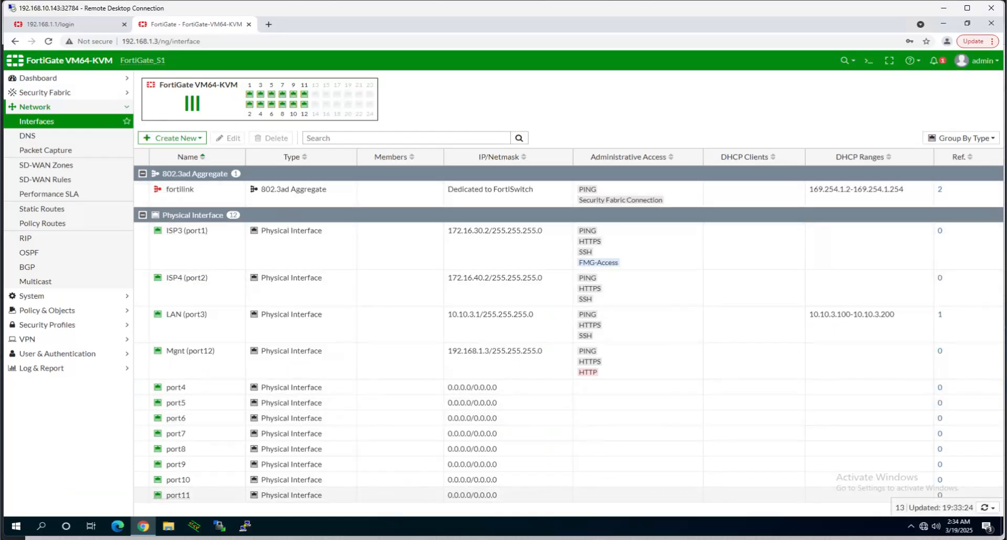
click(529, 539)
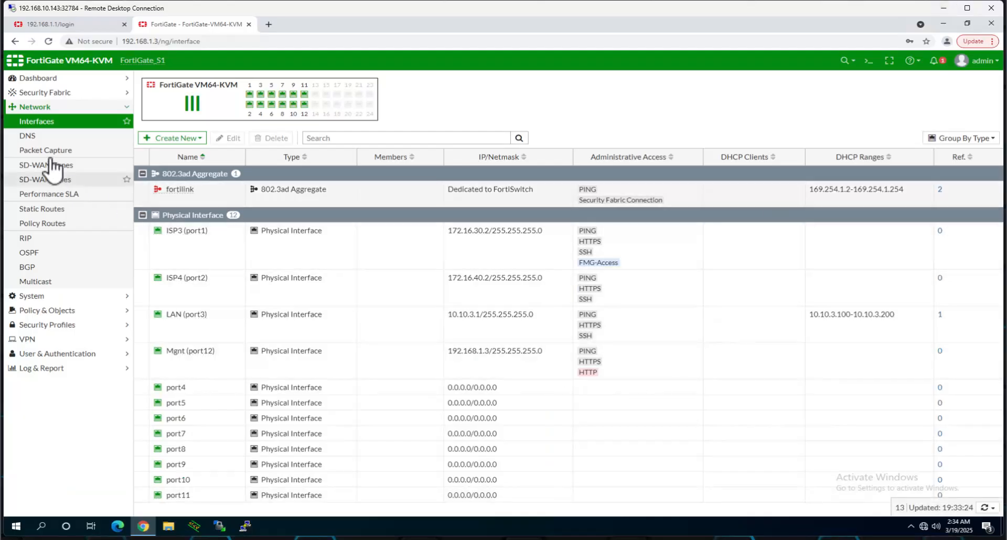
click(45, 211)
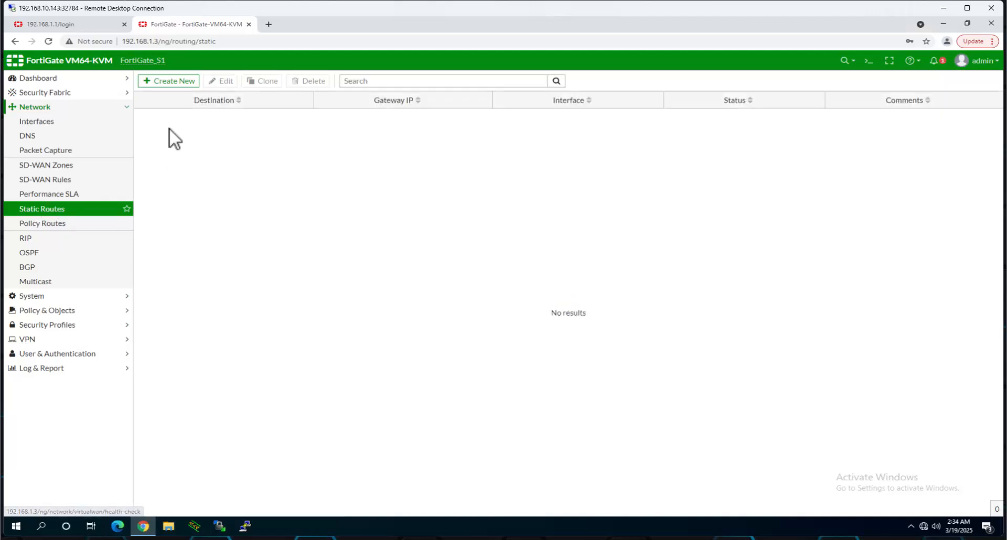
- Create a default route 0.0.0.0/0 via gateway 172.16.30.1 on ISP3 (port1), distance 10
click(174, 82)
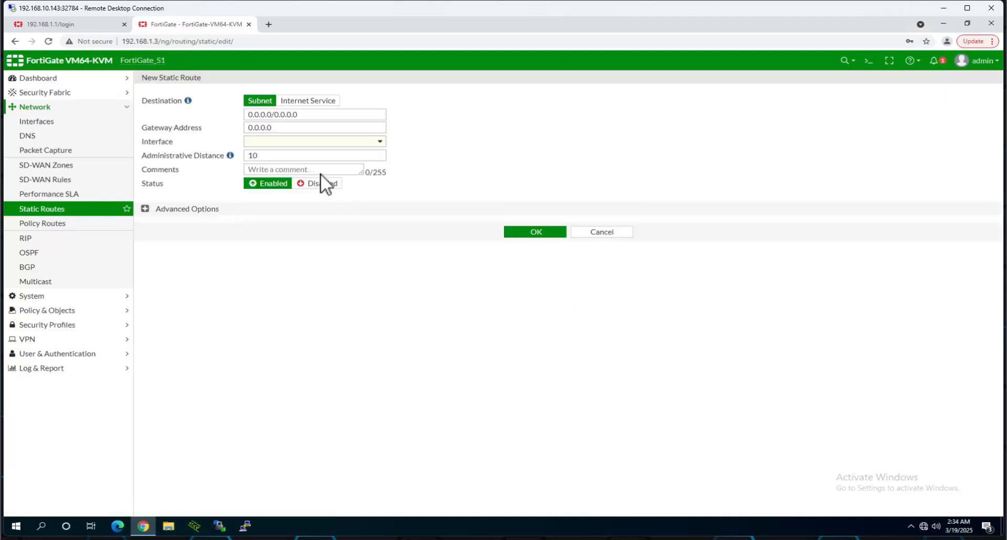
click(312, 113)
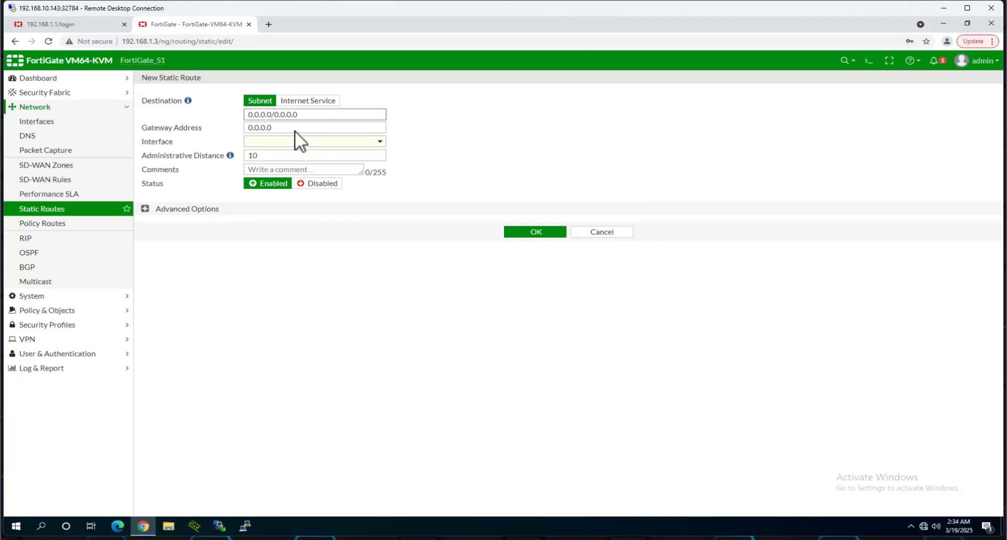
key(Tab)
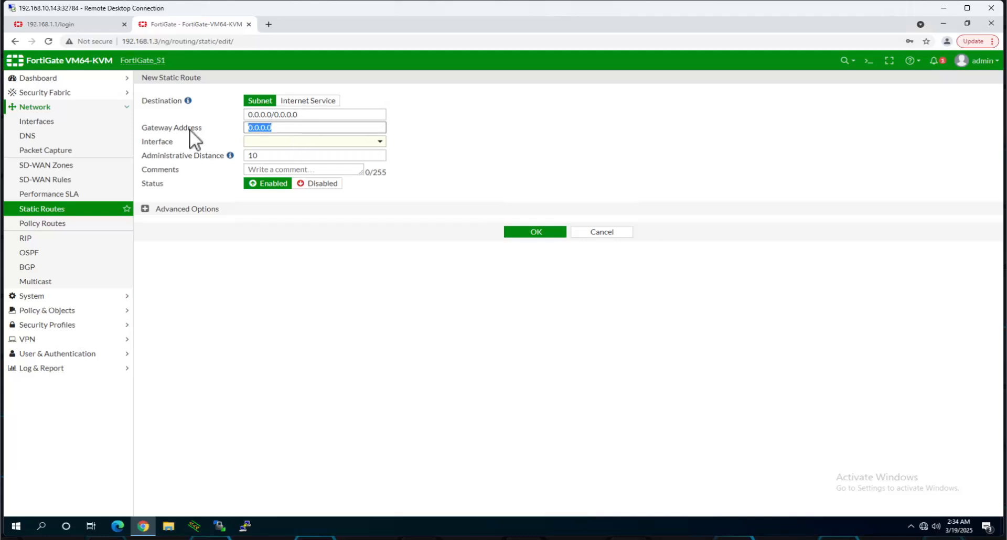
text(172.16.30.1)
click(340, 144)
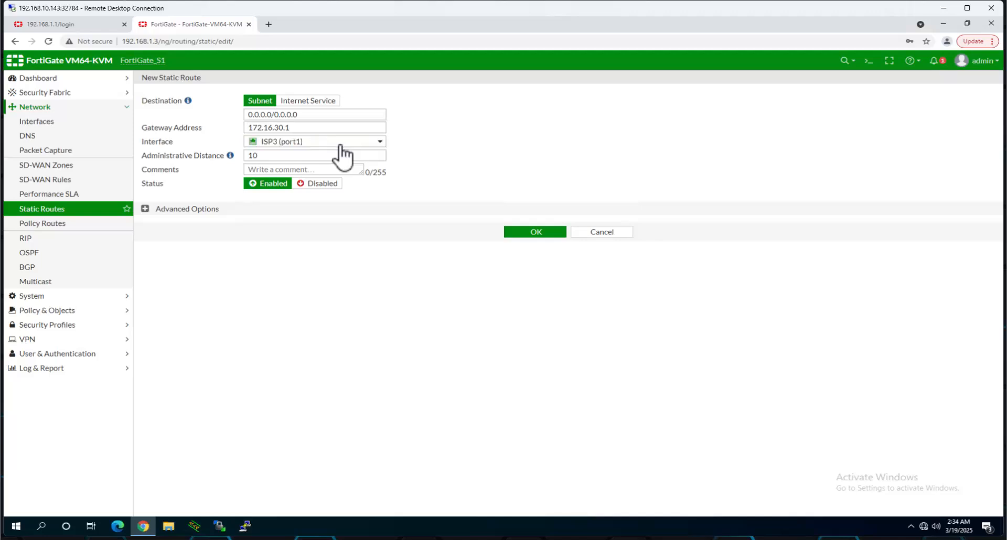
mouse_move(287, 147)
click(266, 155)
click(519, 232)
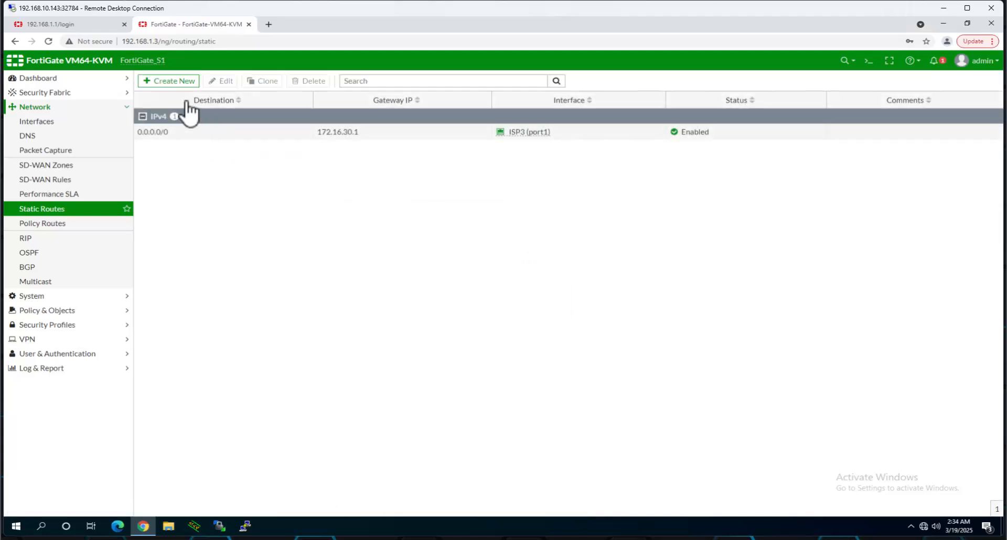
- Create a second default route via 172.16.40.1 on ISP4 (port2) with distance 20
click(175, 82)
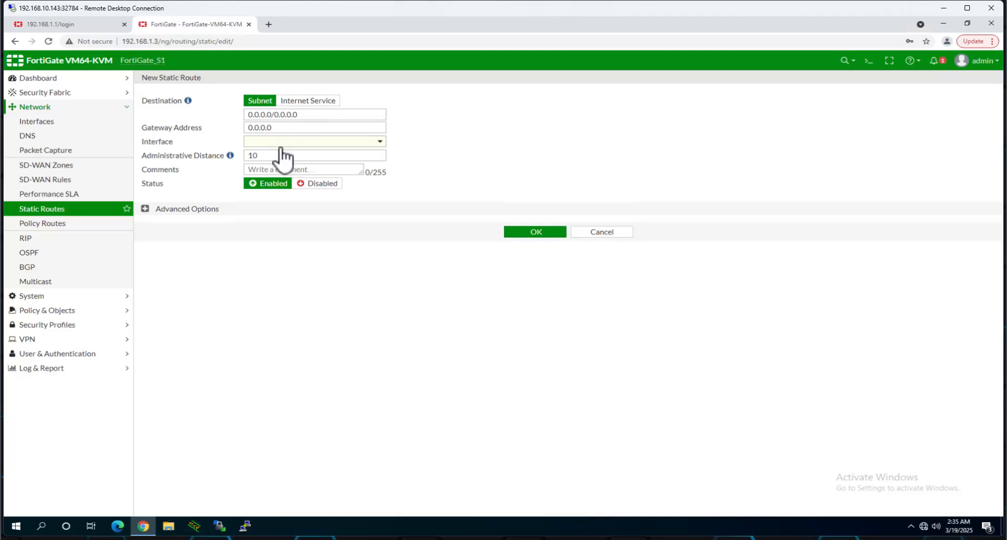
click(293, 127)
text(172.16.40.1)
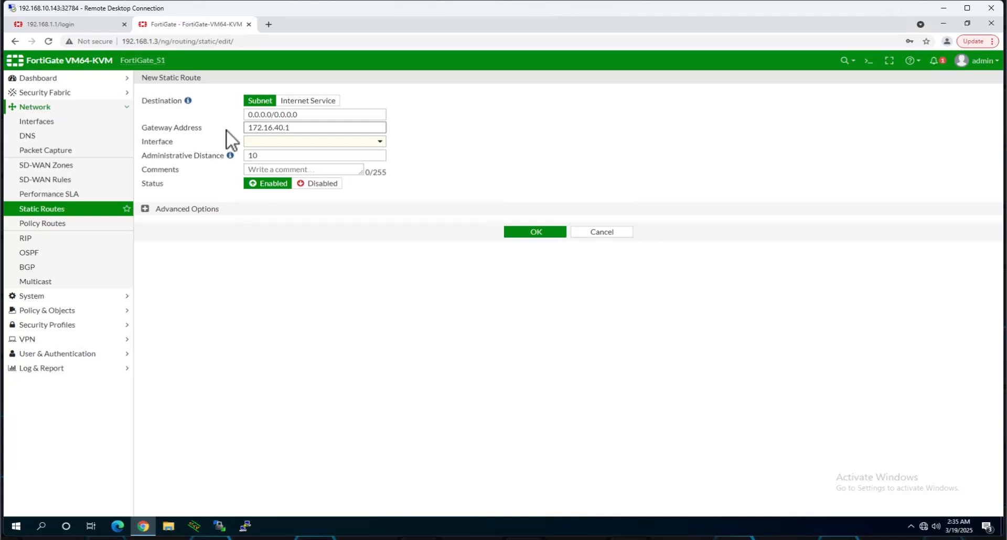
click(276, 143)
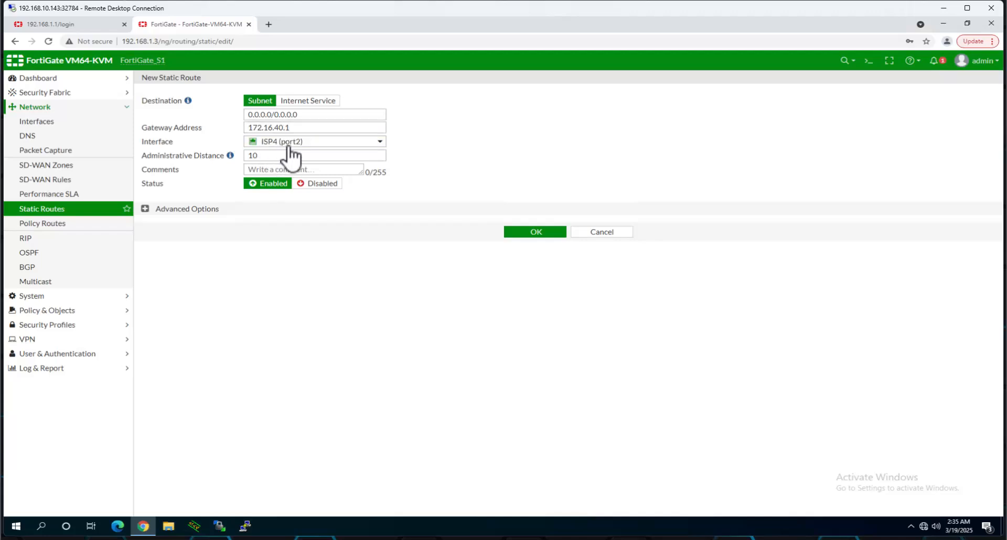
click(269, 158)
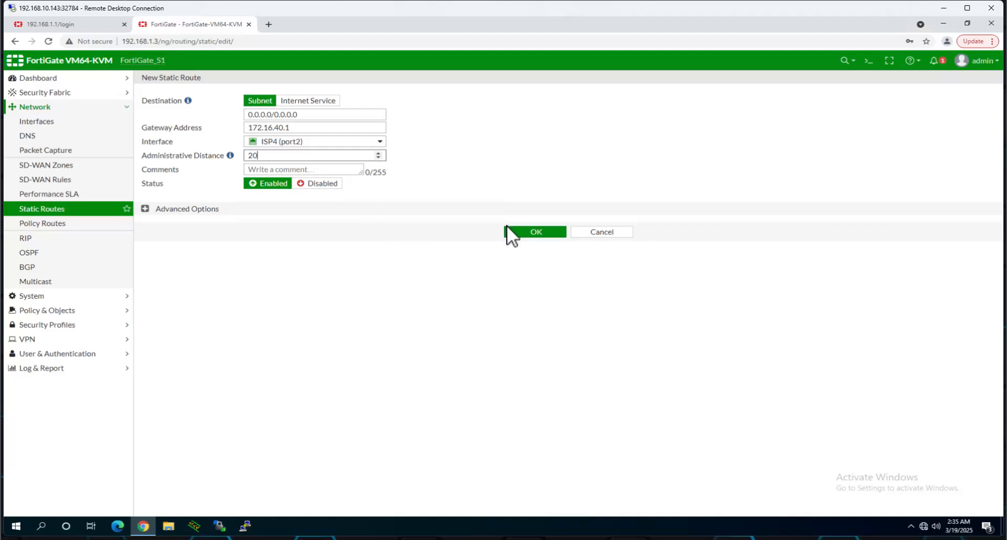
click(533, 232)
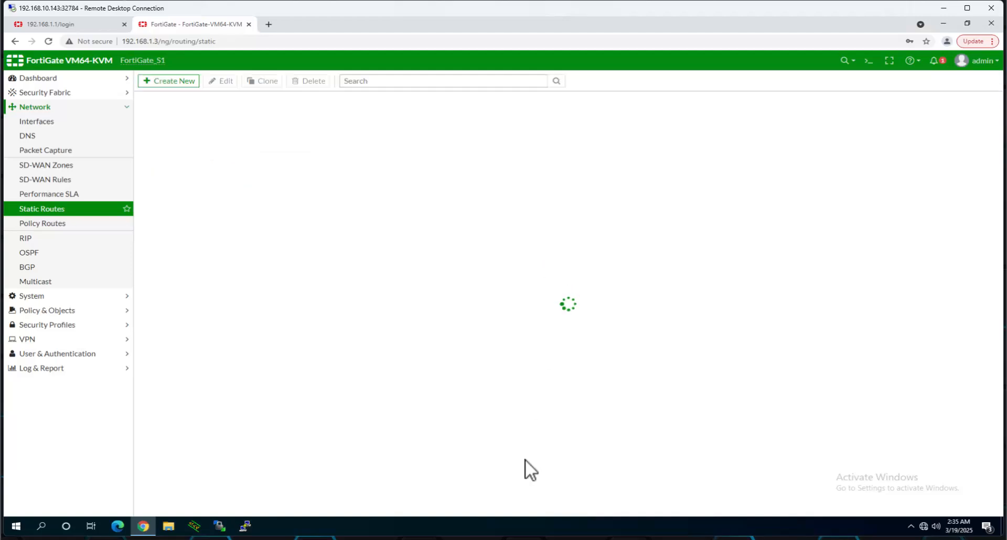
key(alt+Tab)
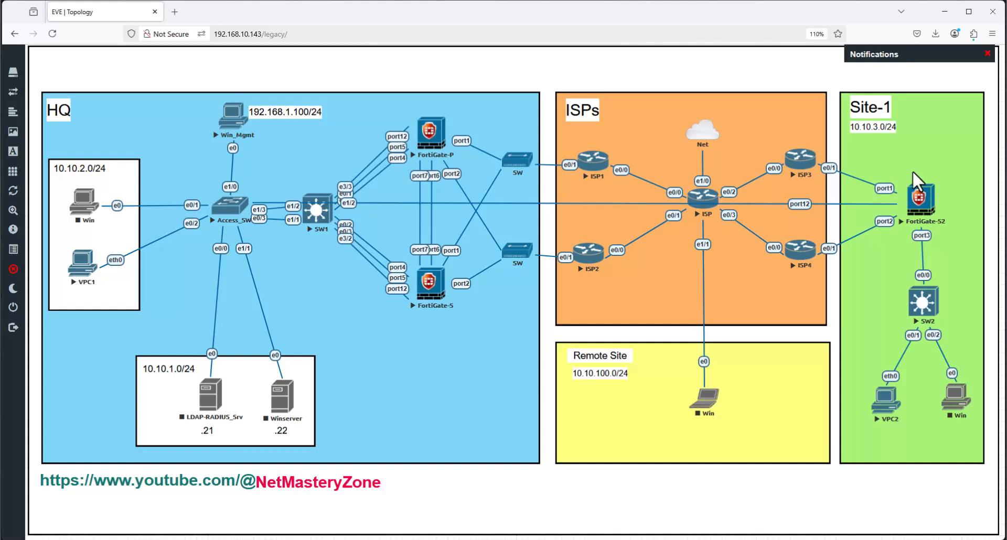
click(940, 20)
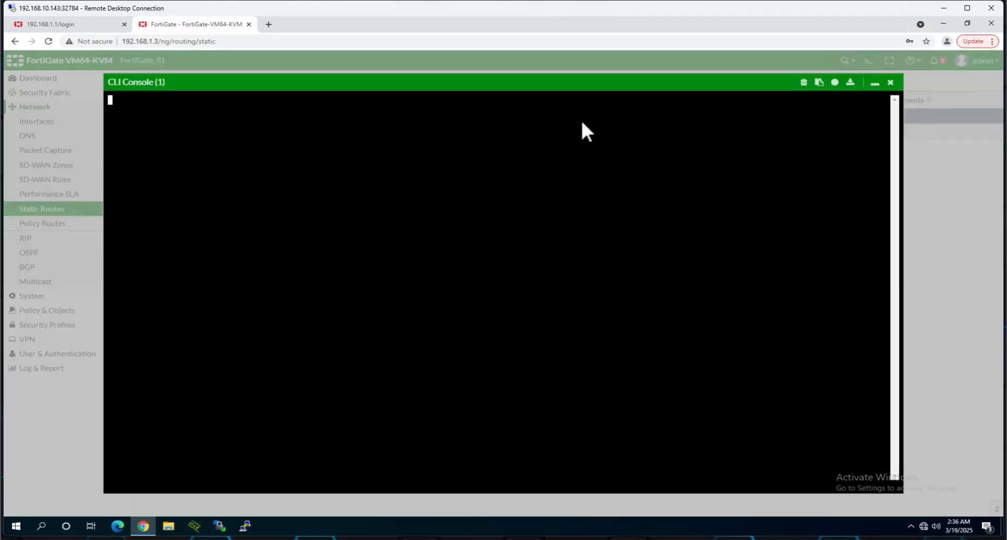
- Run 'execute ping 172.16.10.2' in the FortiGate CLI console and confirm 0% packet loss
key(Return)
key(Return)
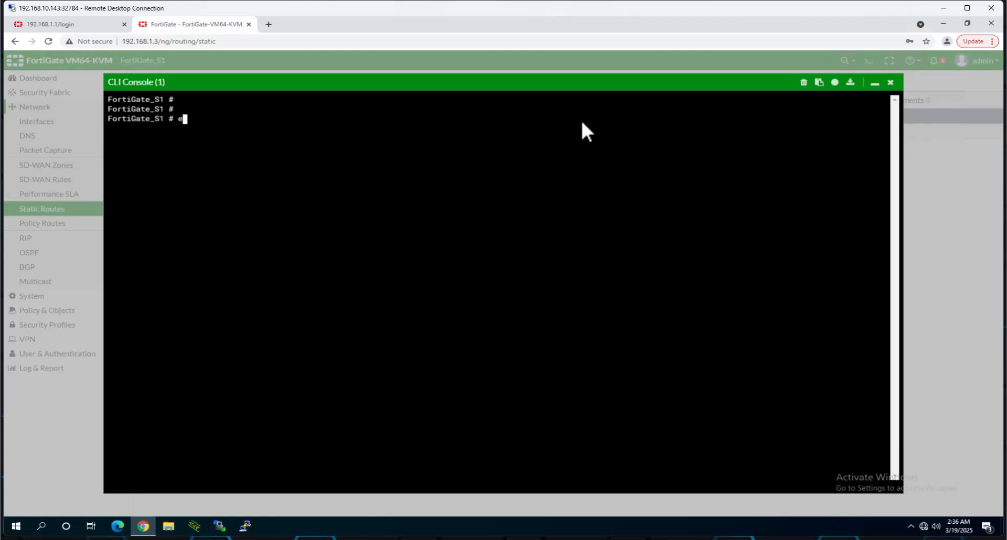
text(exce)
key(Tab)
text(ping 172.16.10.)
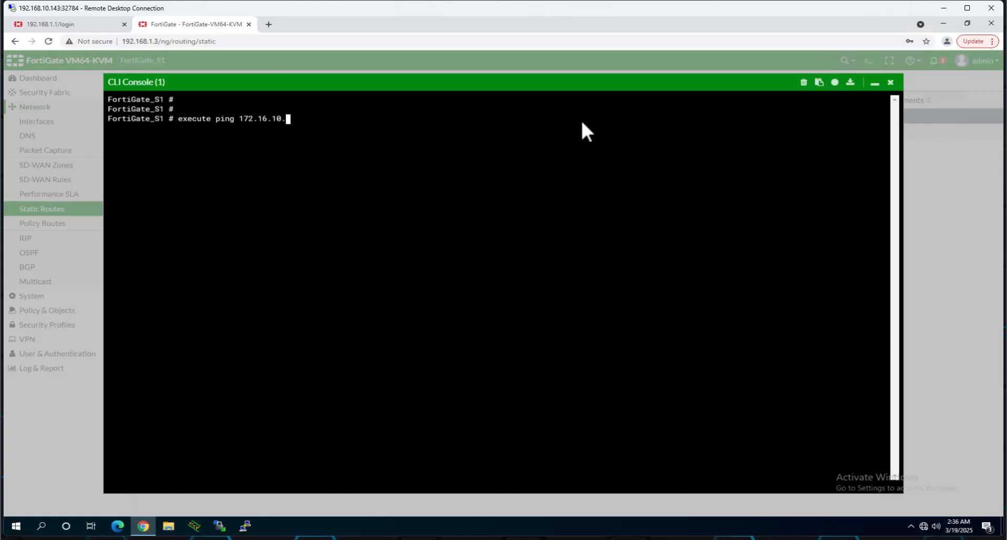
text(2)
key(Return)
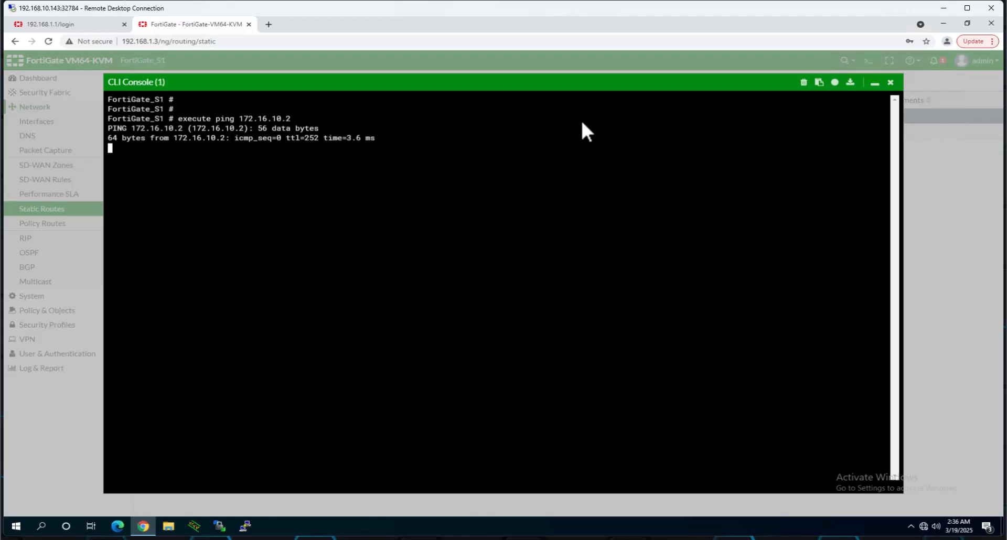
click(488, 539)
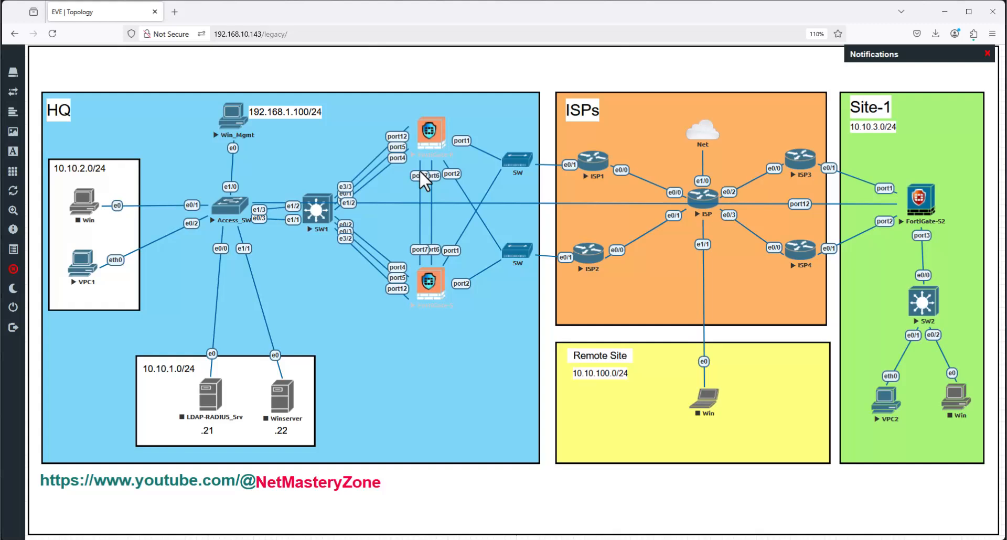
click(945, 11)
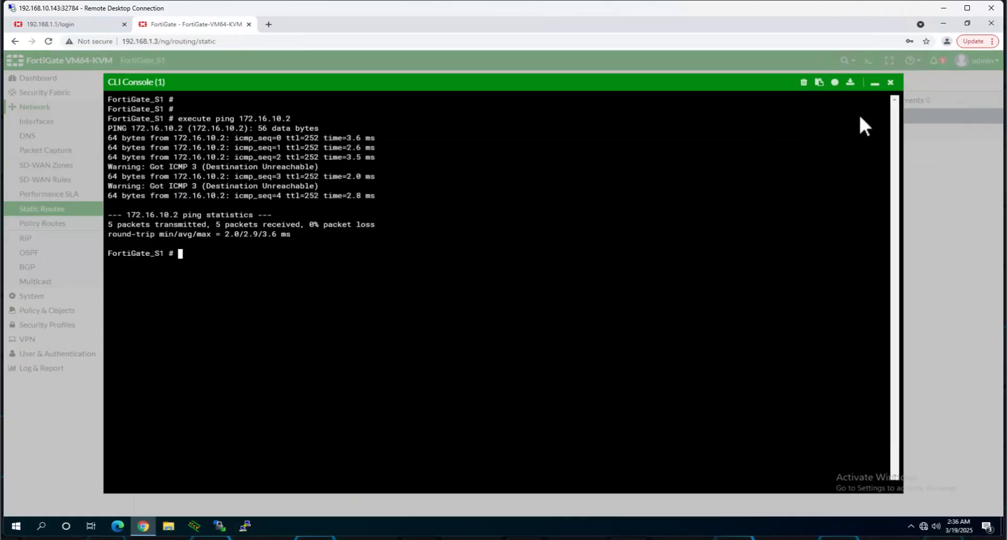
- Log in to 192.168.1.1 with saved credentials and open Network > Static Routes
click(892, 82)
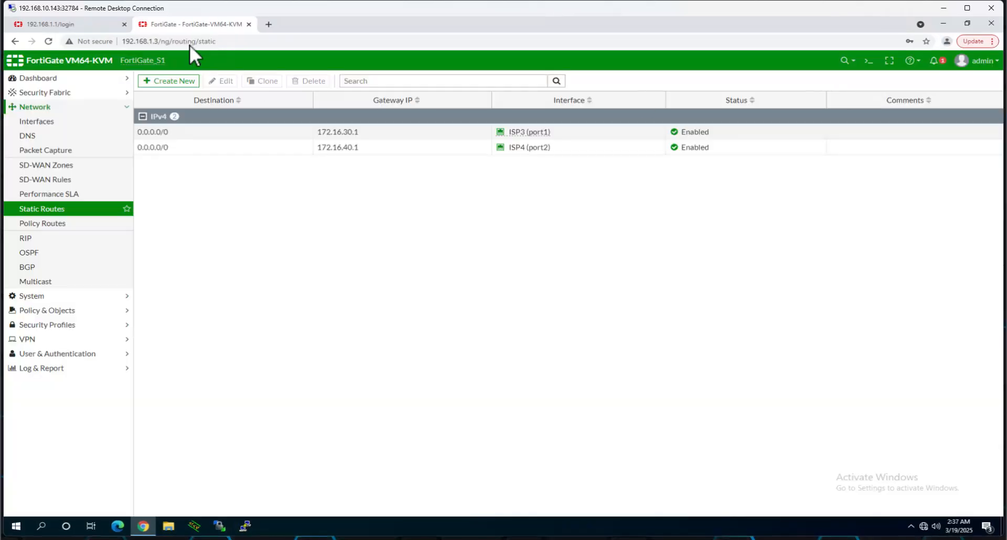
click(87, 24)
click(480, 272)
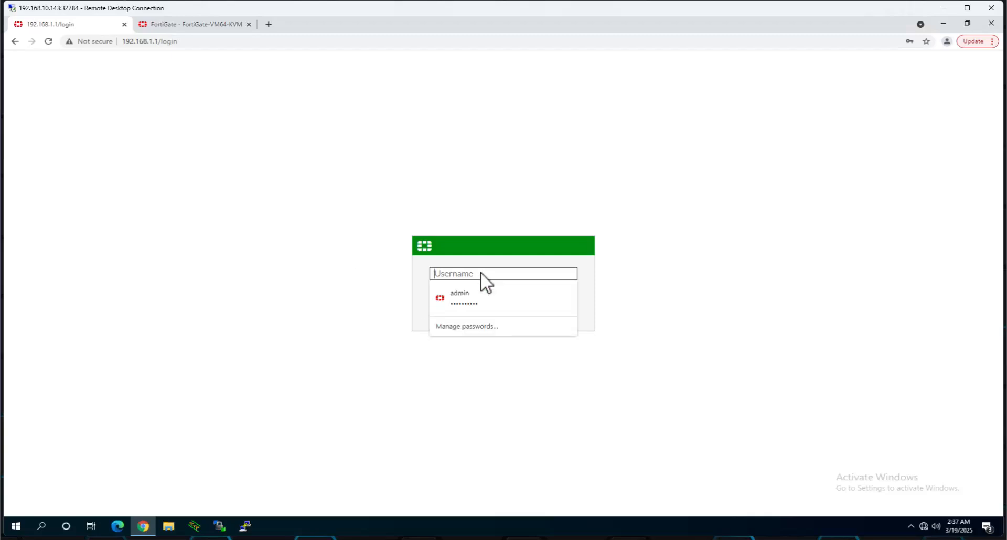
click(484, 298)
click(494, 318)
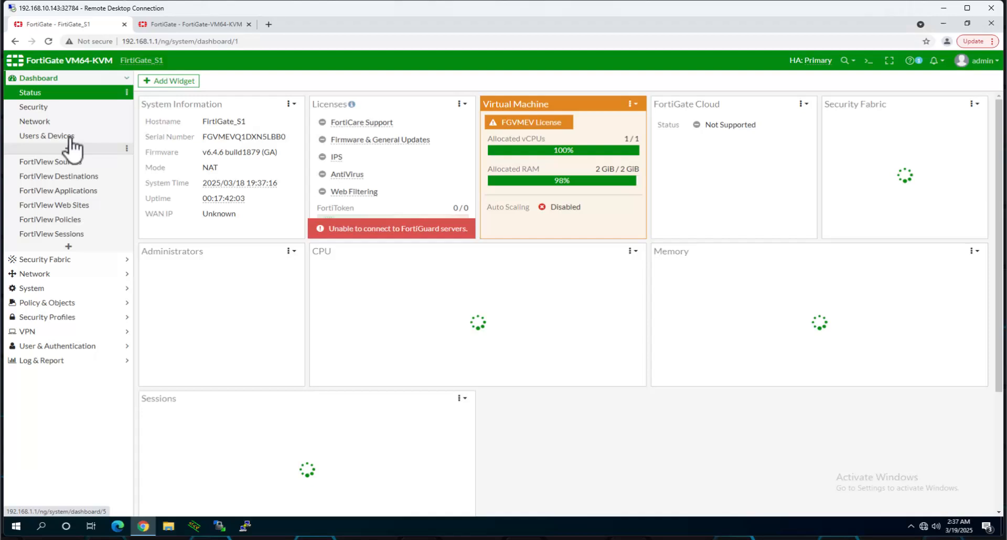
click(46, 273)
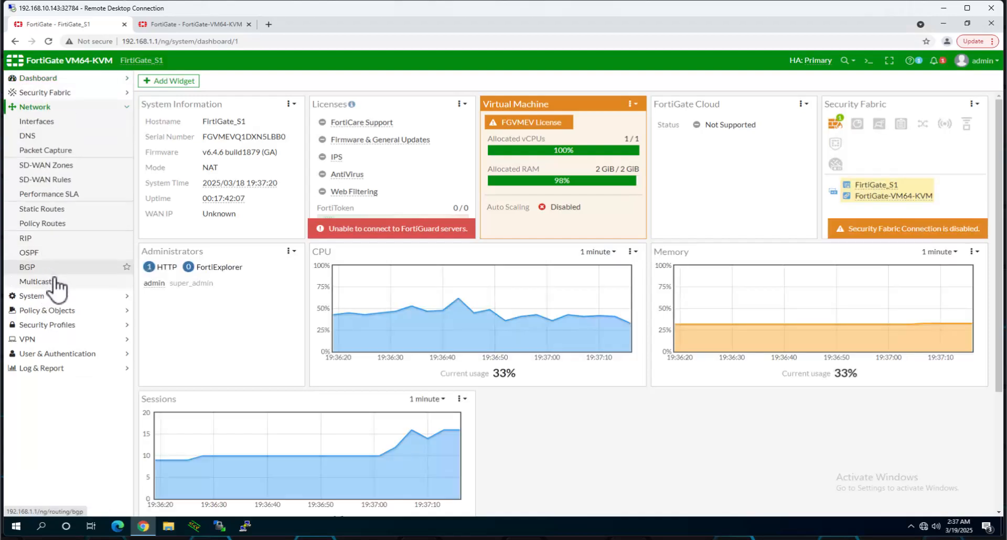
click(55, 210)
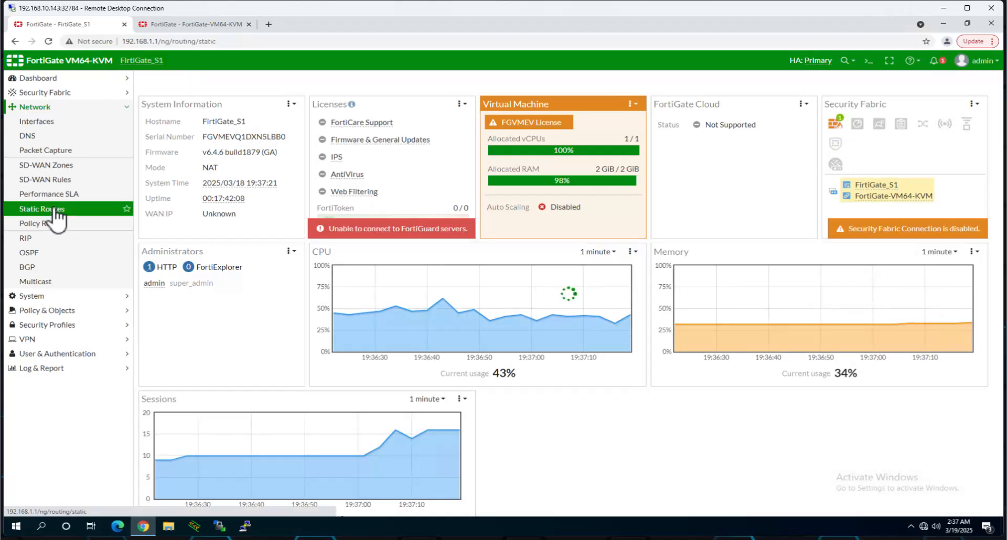
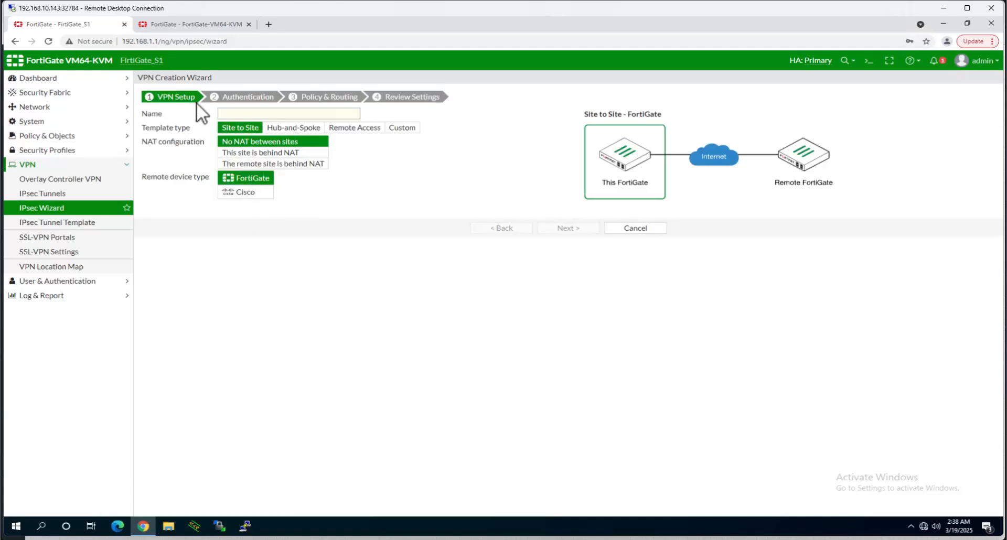
- Put the cursor in the empty Name field of the IPsec VPN wizard
click(247, 112)
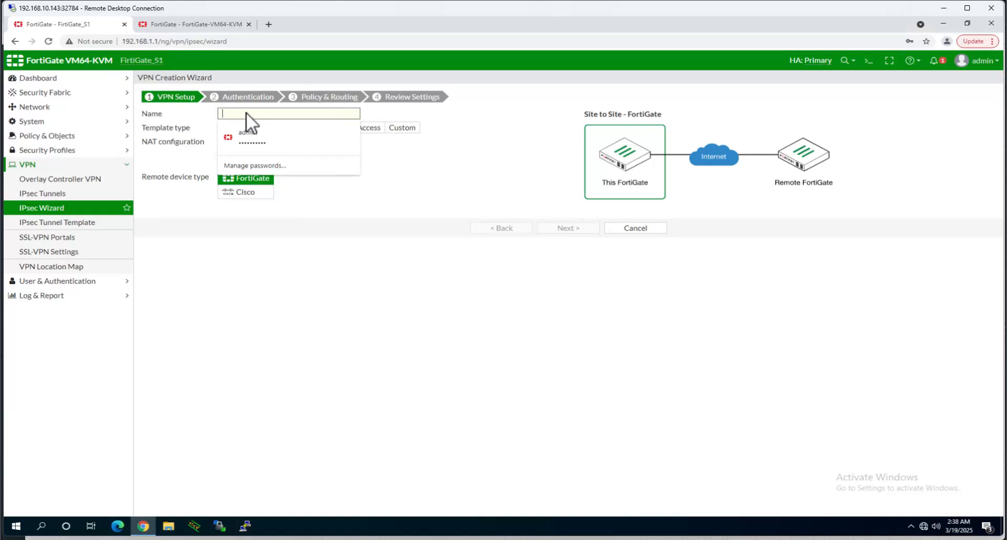
- Enter HQ-S1 as the VPN name and advance to the Authentication step
text(s)
key(BackSpace)
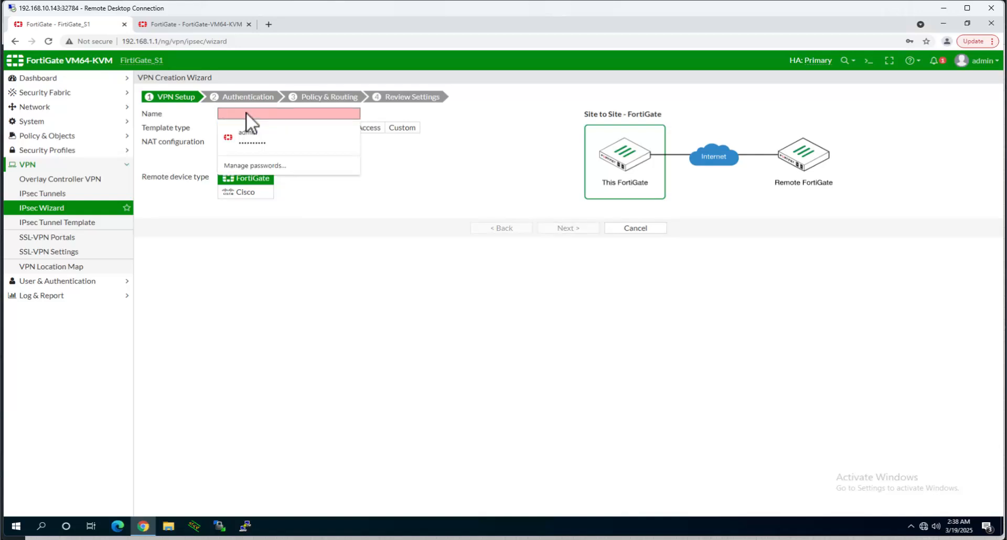
text(HQ-S1)
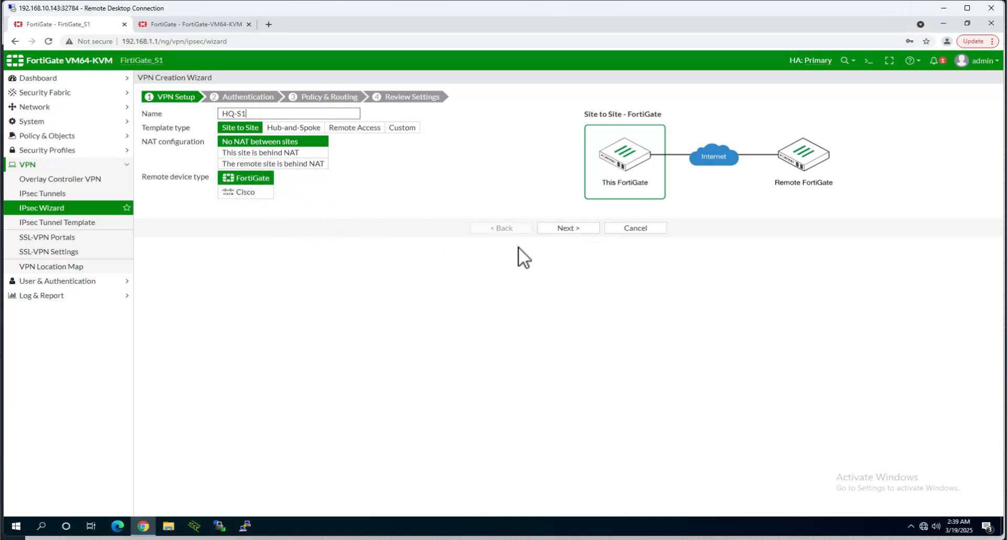
click(577, 230)
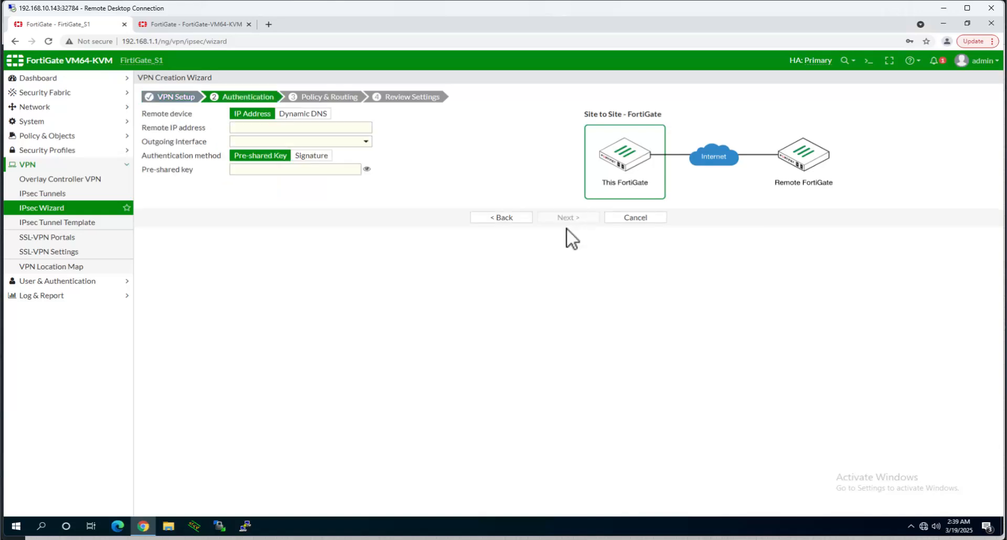
- Set the remote gateway IP to 172.16.30.2, checking it against the lab topology
click(275, 127)
text(172.16)
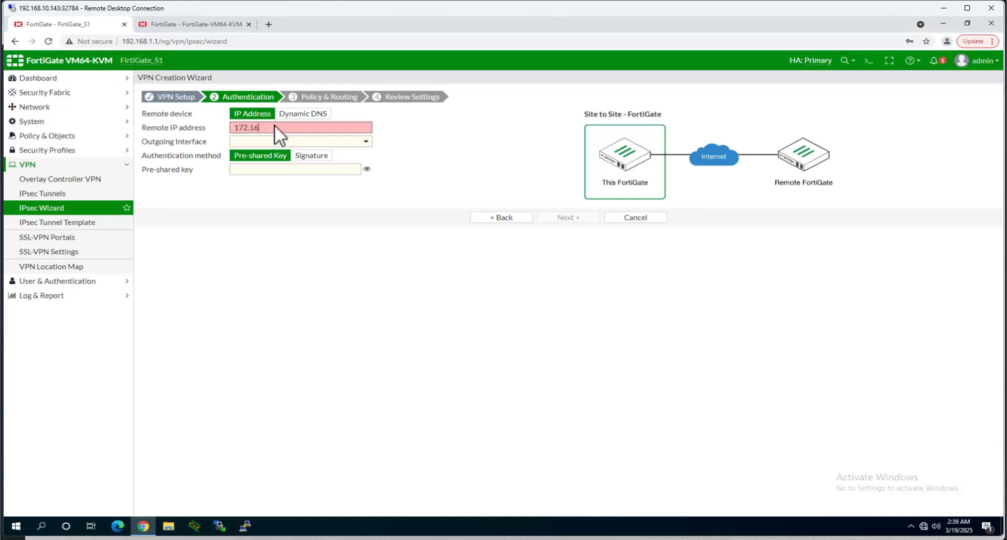
text(.30.2)
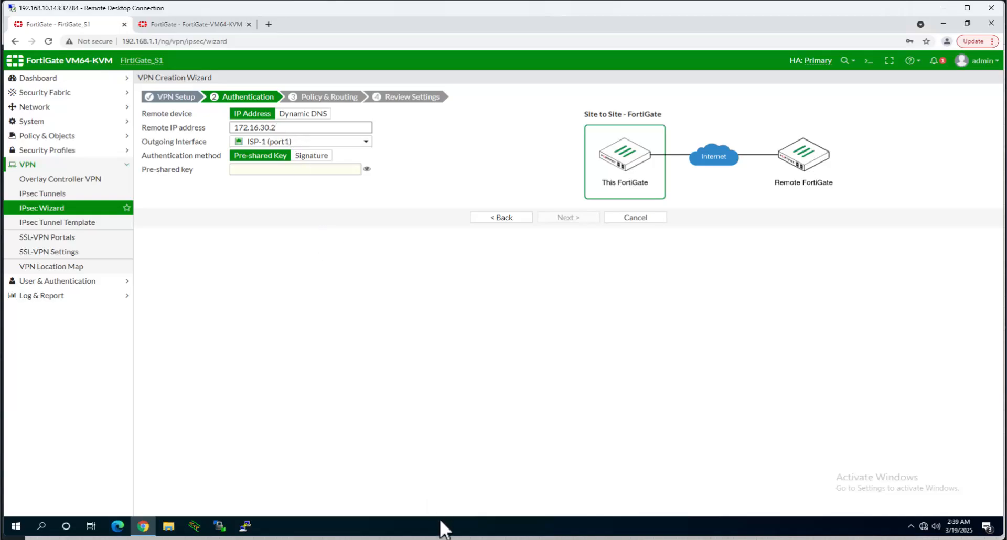
click(517, 539)
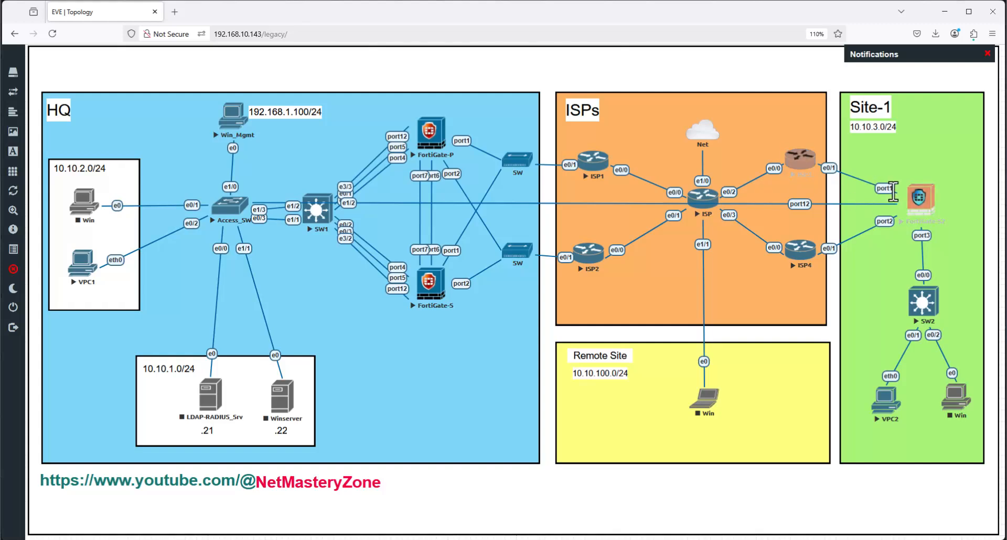
click(945, 11)
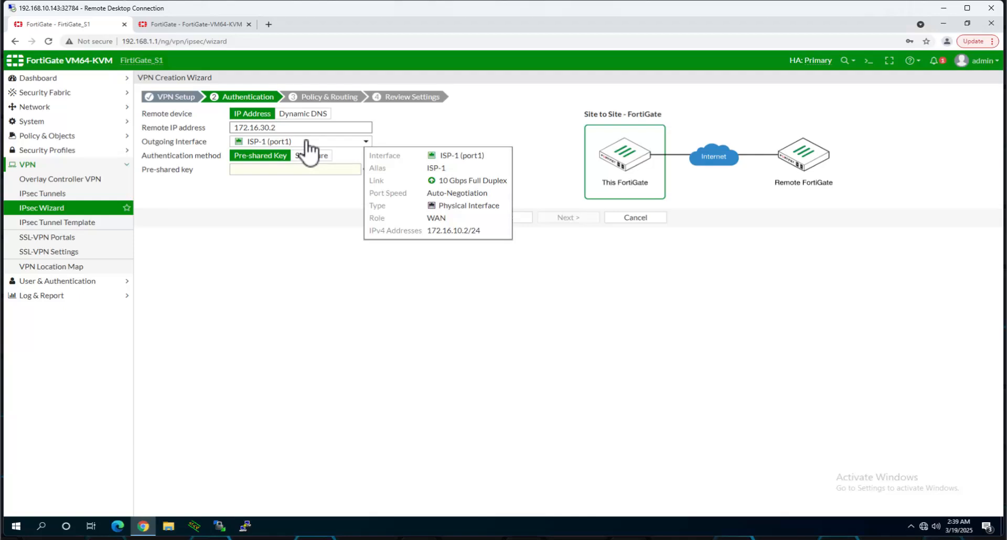
- Enter the pre-shared key, reveal it, and move on to Policy & Routing
click(298, 170)
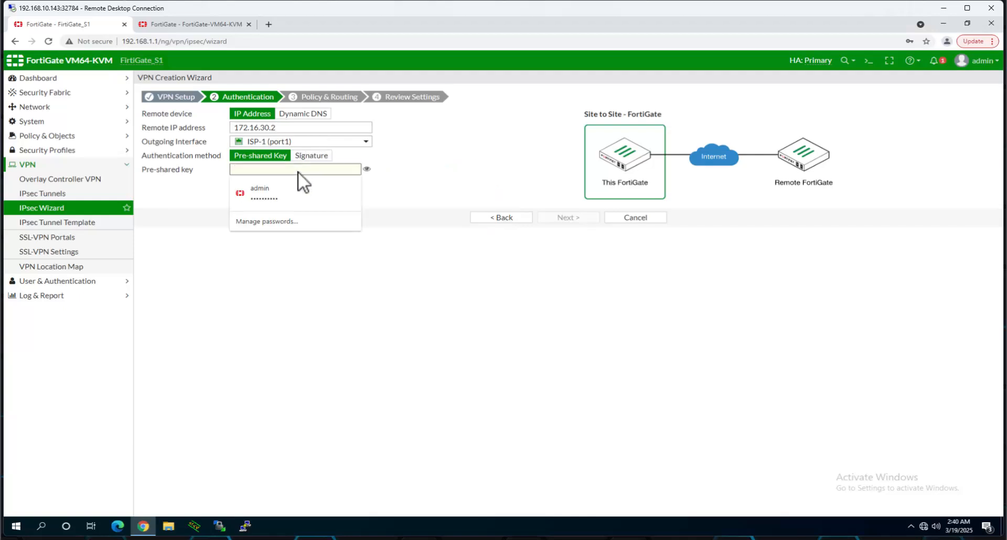
text(fortin)
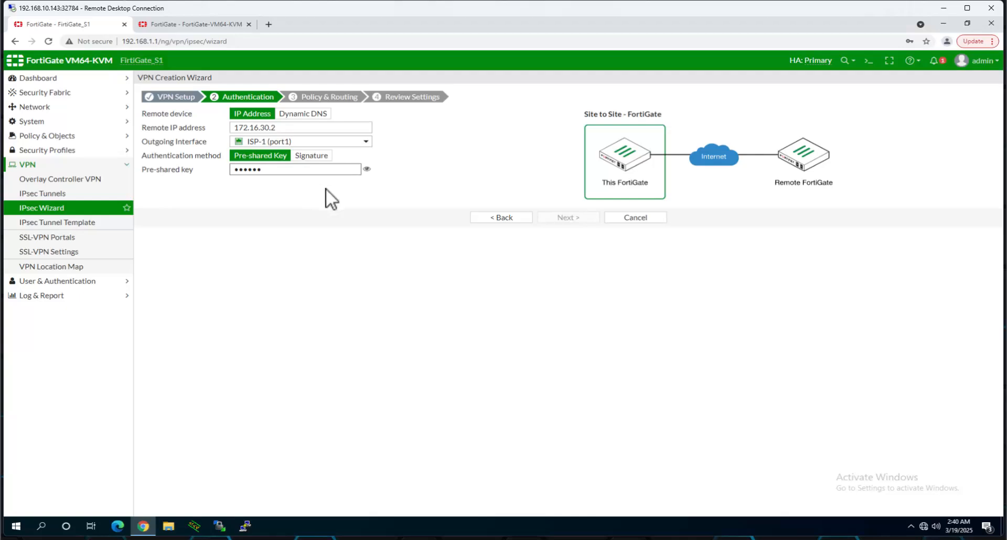
click(367, 169)
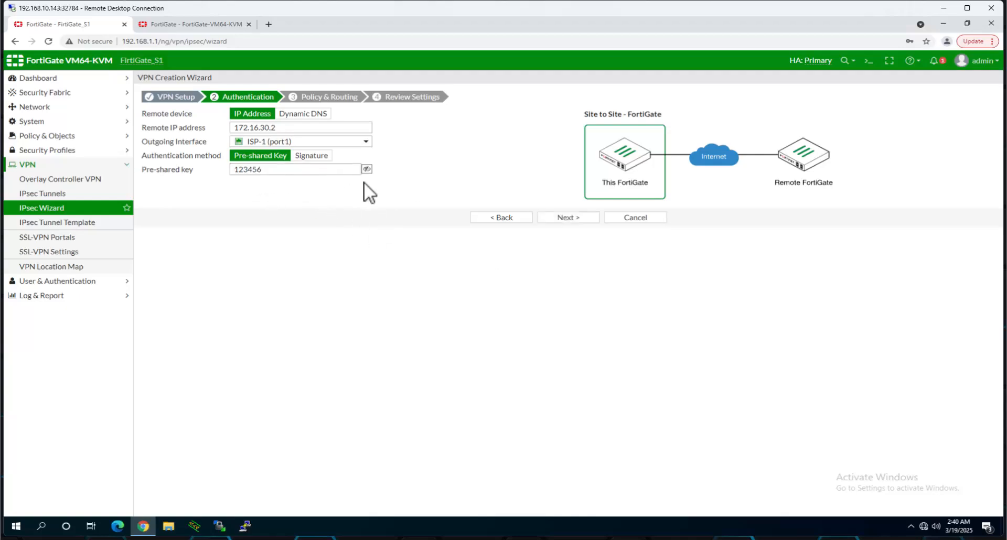
click(568, 218)
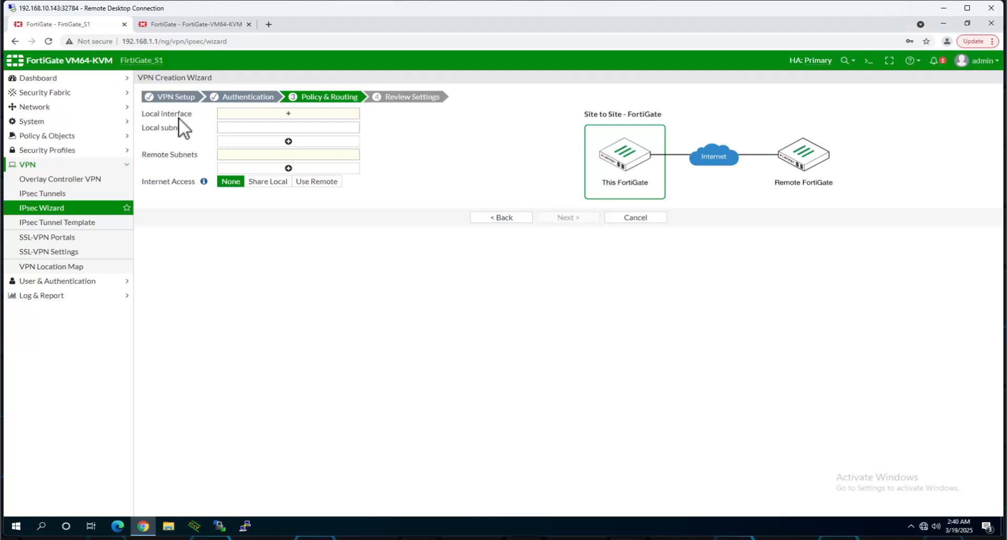
- Choose Inside_net (Inside) as local interface and select the auto-filled 192.168.50.0/30 subnet for replacement
click(290, 114)
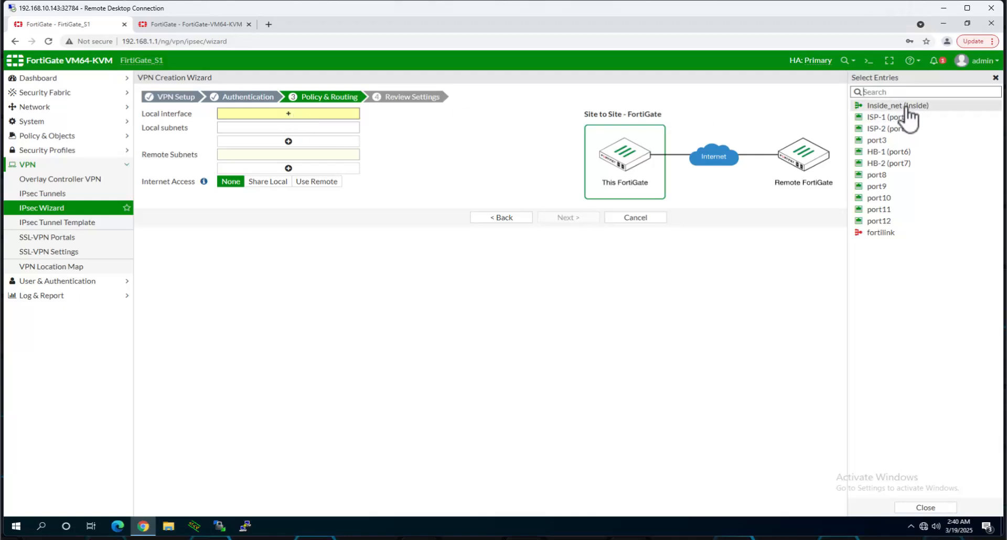
click(906, 106)
click(299, 138)
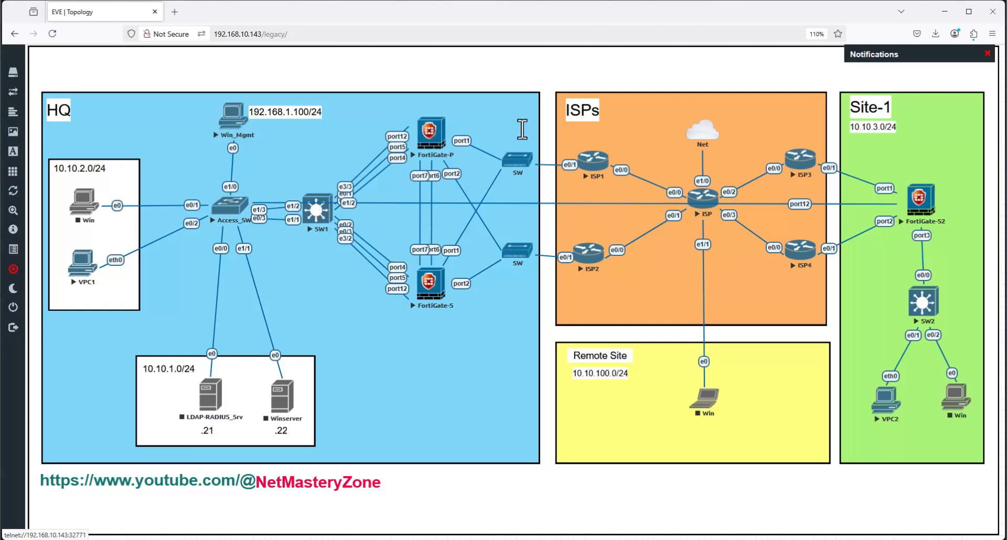
click(943, 11)
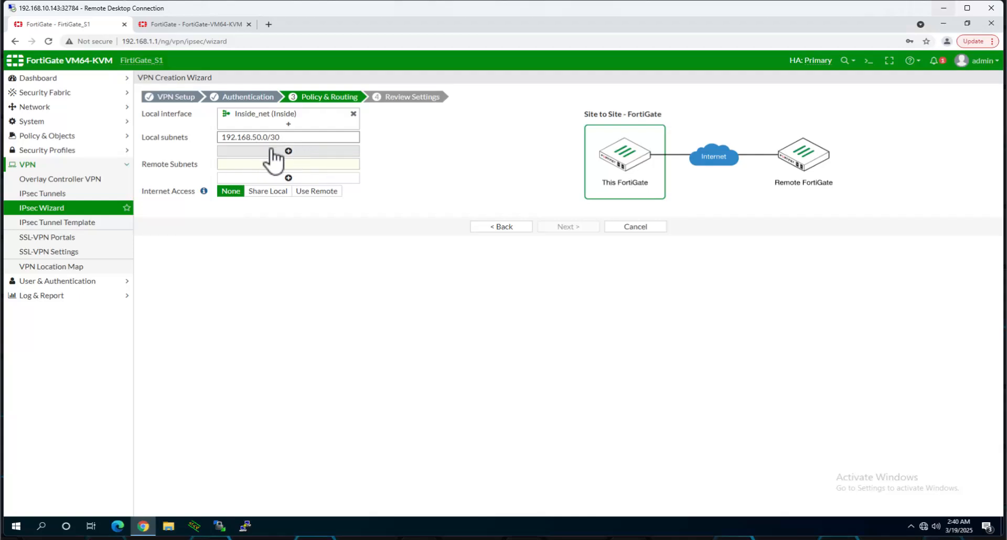
drag(300, 137, 216, 137)
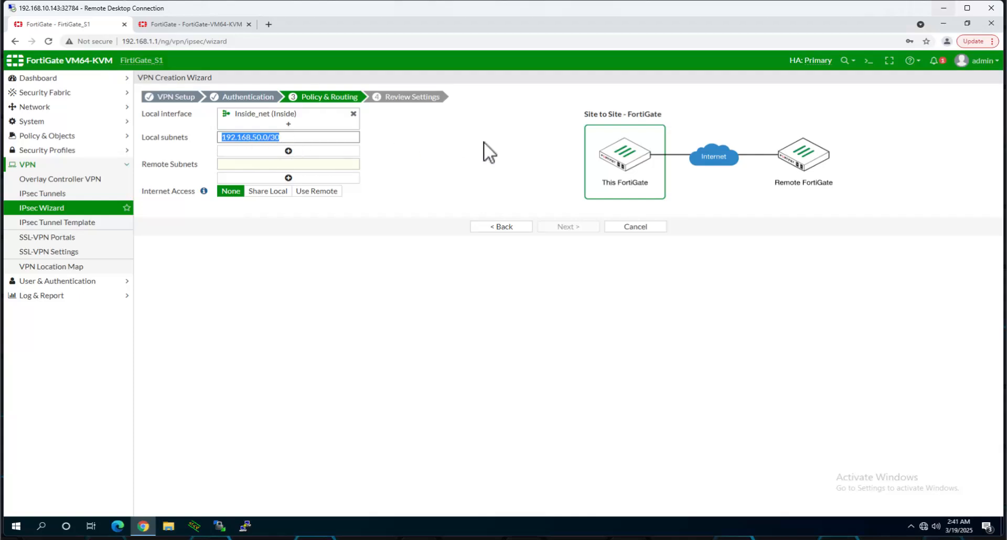
- Add local subnets 10.10.1.0/24 and 10.10.2.0/24
text(10)
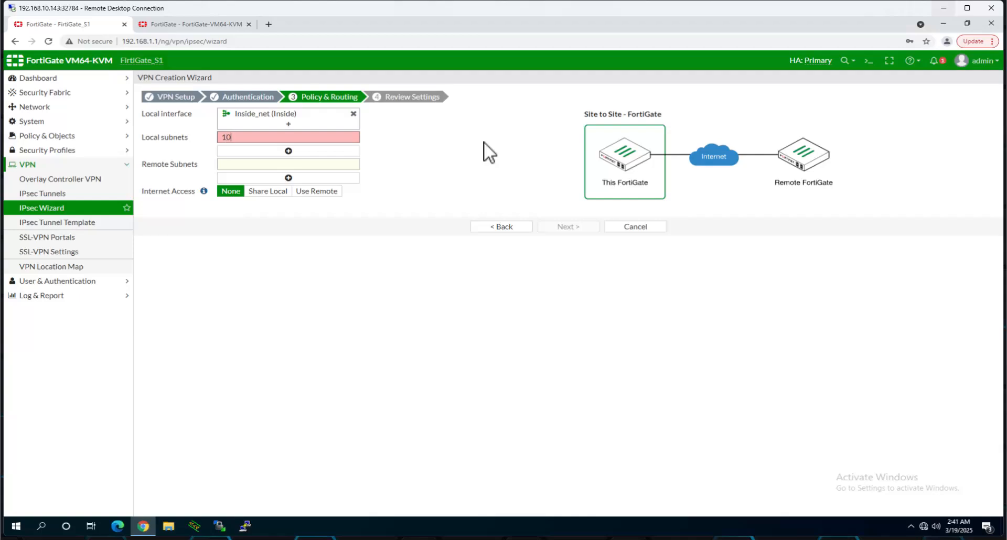
text(.10.1.0/24)
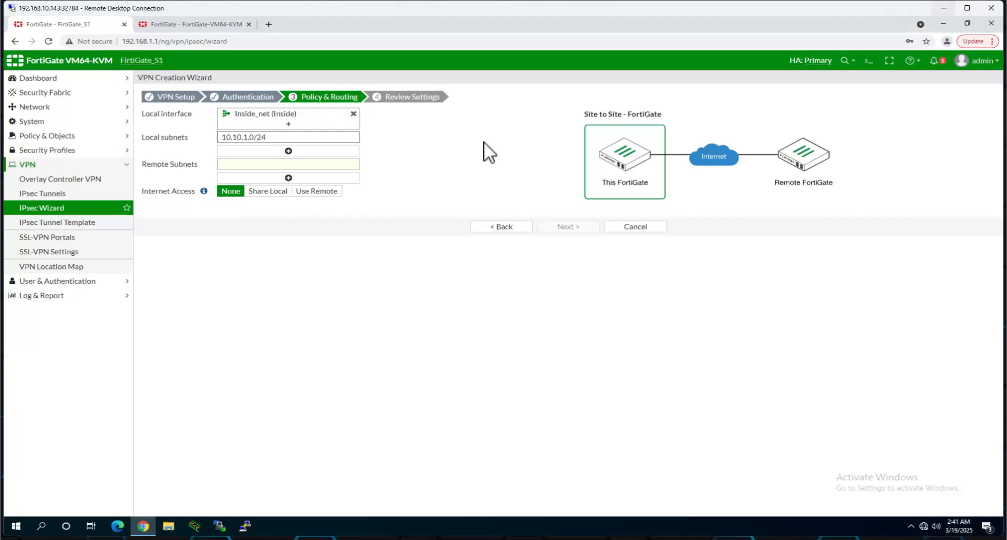
click(290, 151)
text(1)
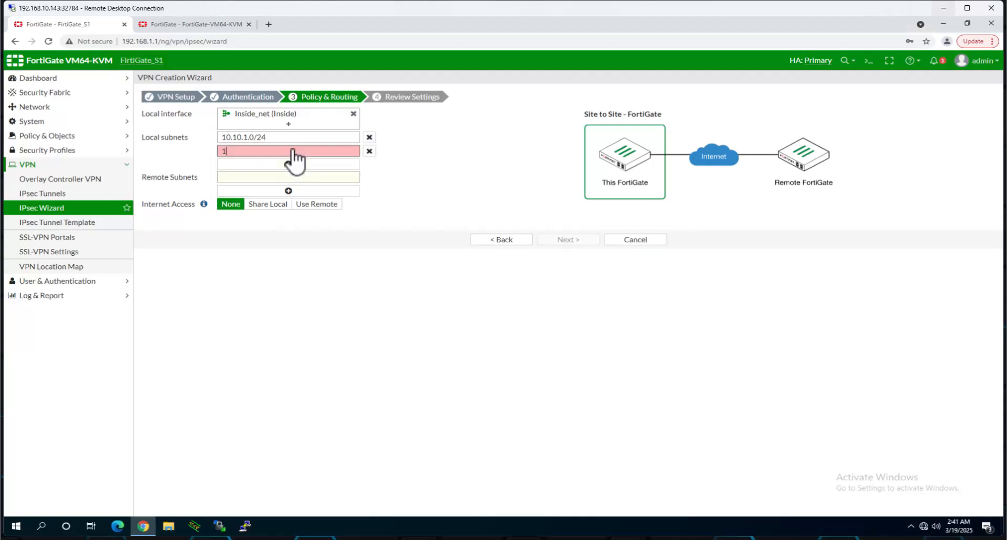
text(0.10.2.0/24)
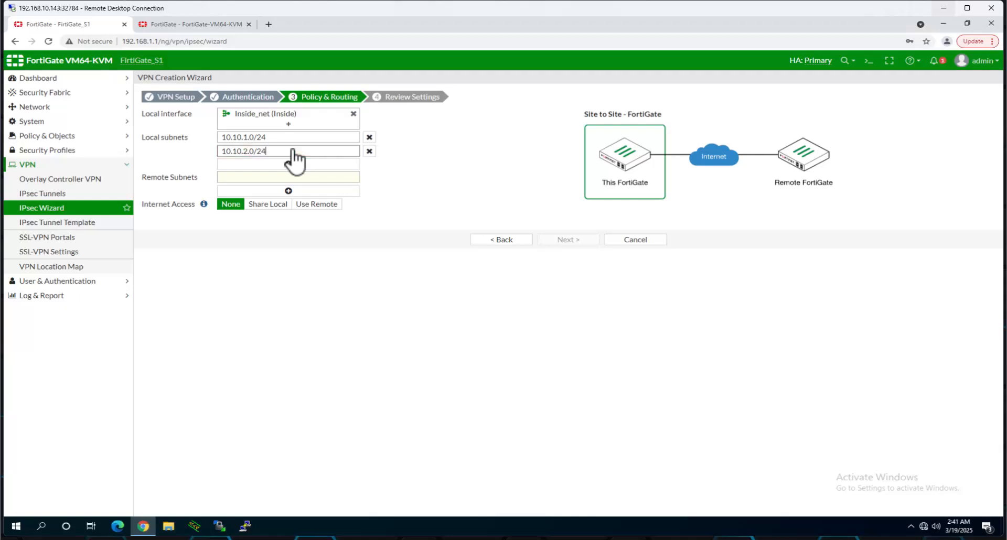
- Set the remote subnet to 10.10.3.0/24 and continue to Review Settings
click(280, 175)
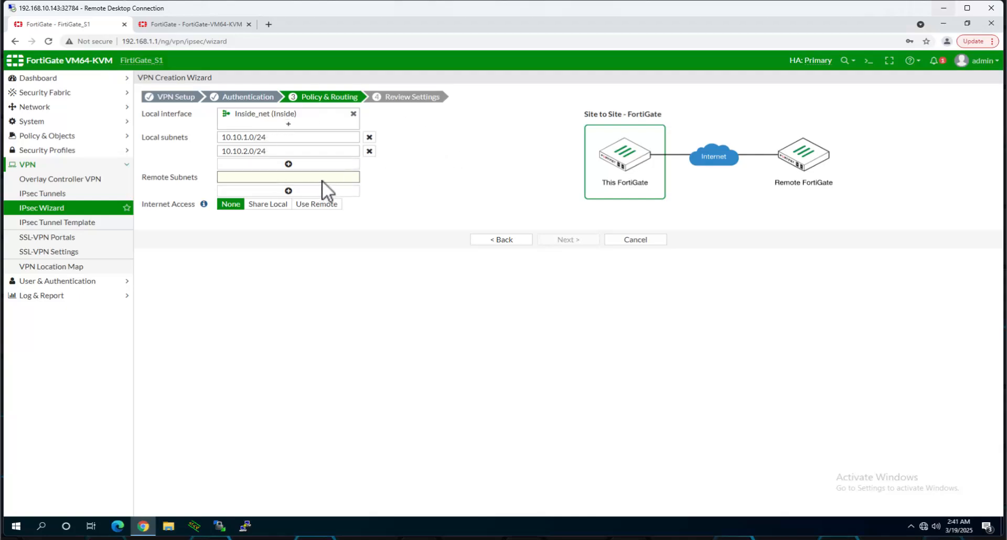
text(10.10.32.)
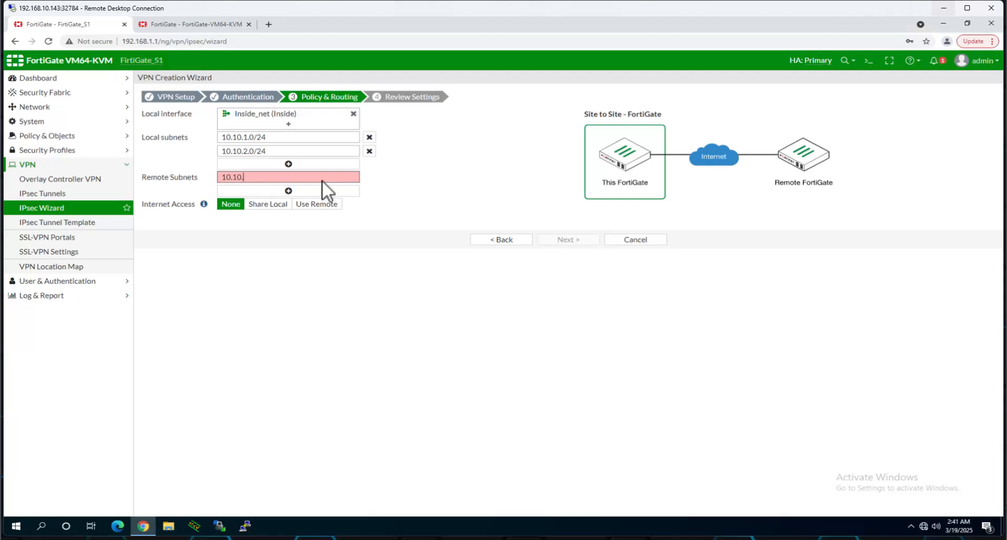
key(BackSpace)
key(BackSpace)
text(.0/24)
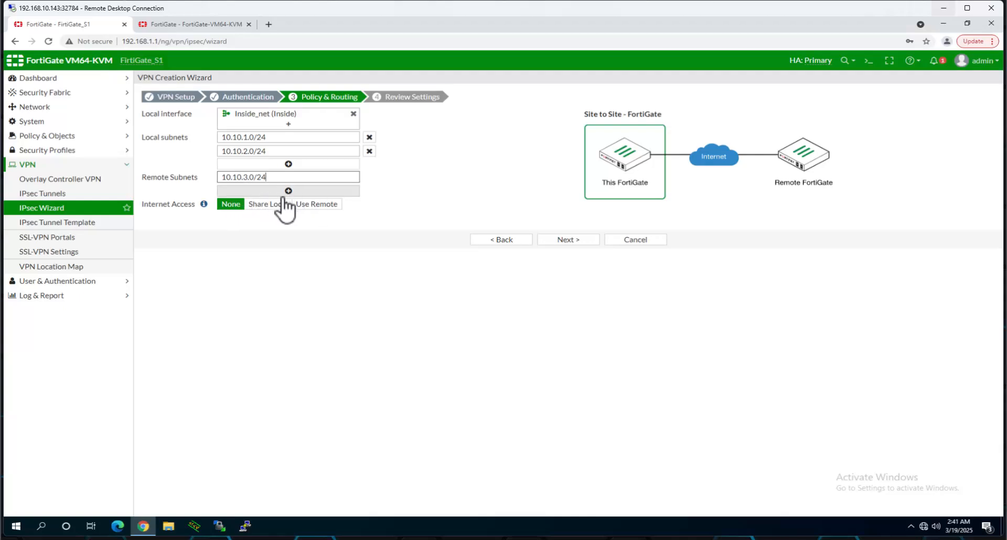
click(569, 240)
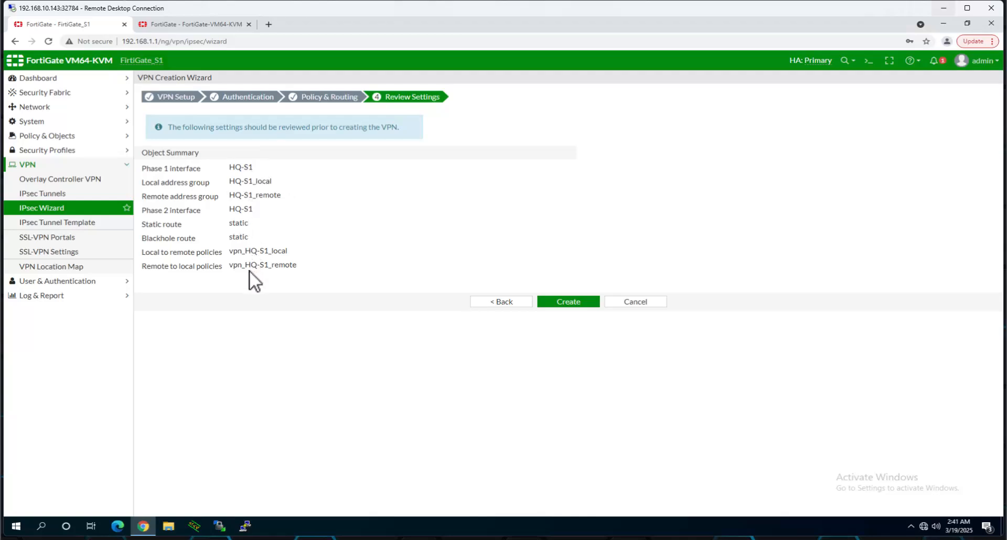
- Create the HQ-S1 VPN and select its interface name in the results
click(575, 303)
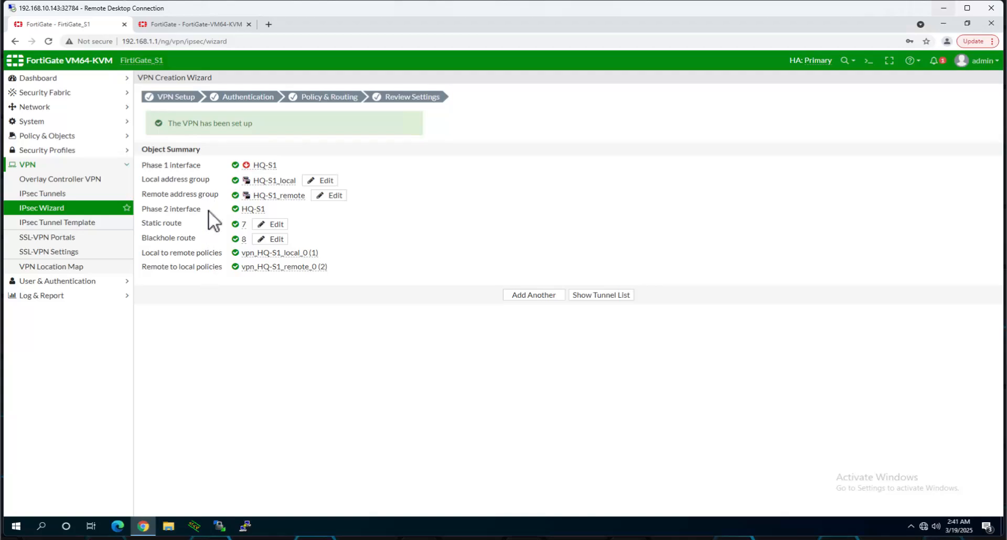
drag(245, 165, 277, 169)
- Log back in to the second FortiGate at 192.168.1.3 with the saved admin credentials
click(195, 28)
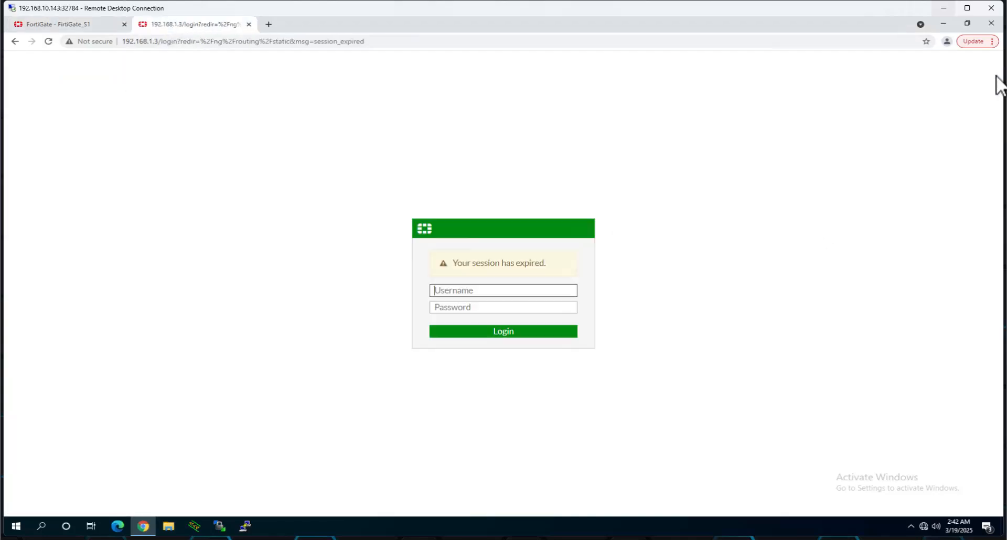
click(498, 290)
click(484, 314)
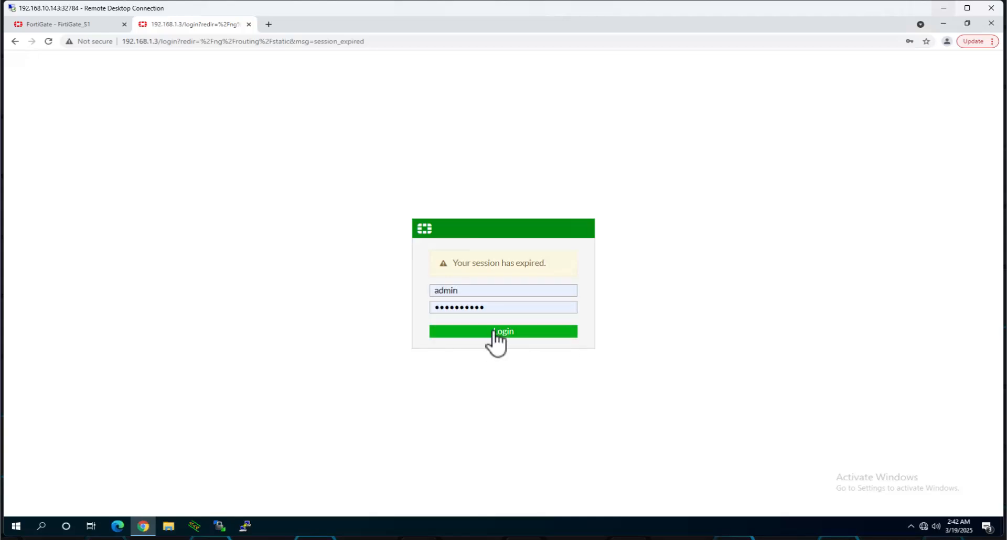
click(493, 331)
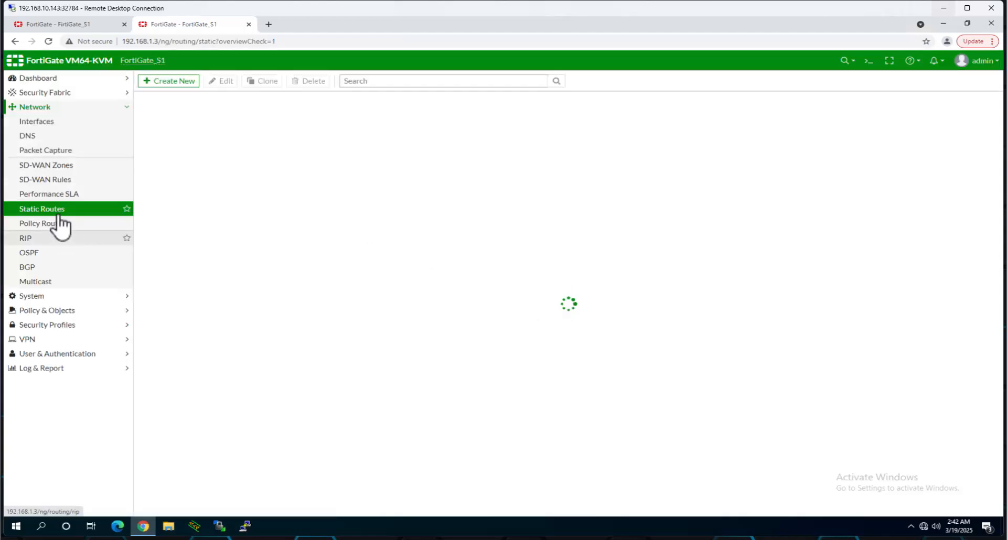
- Start an IPsec wizard VPN named S1-HQ to a FortiGate peer and continue to Authentication
click(30, 340)
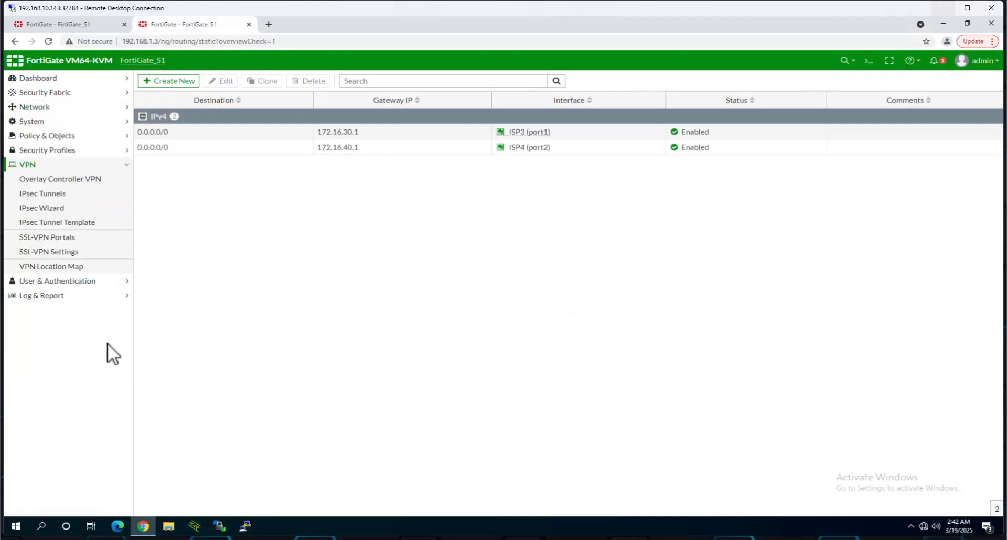
click(46, 209)
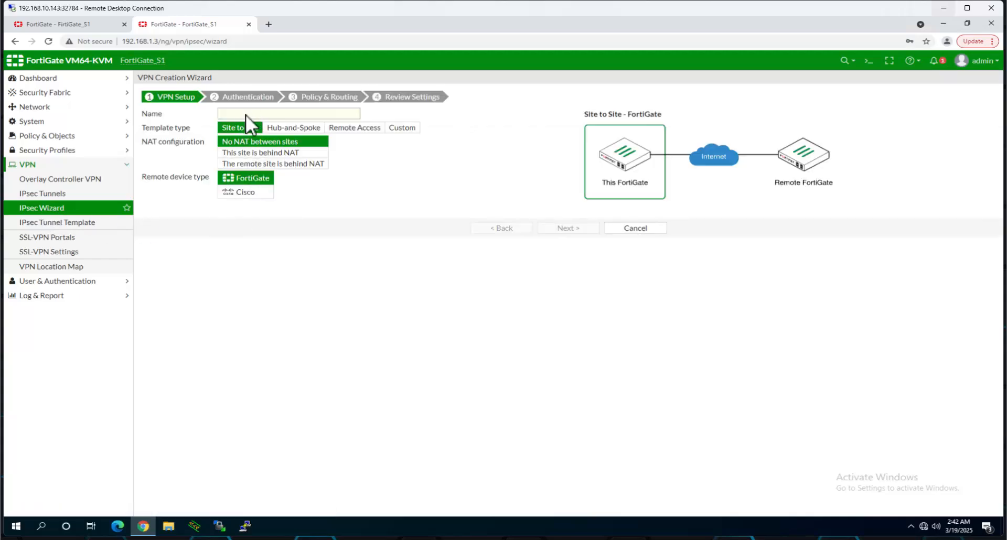
click(247, 113)
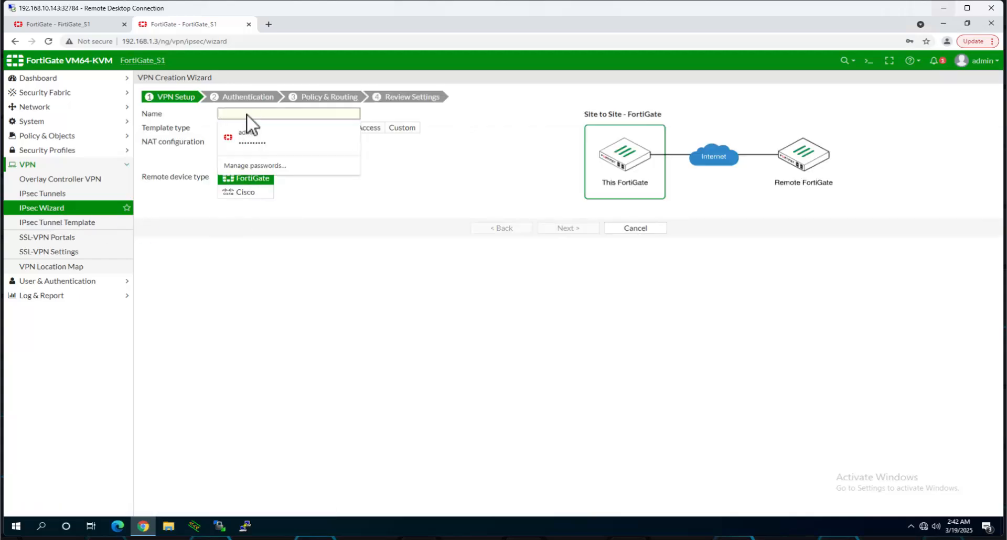
text(S1-HQ)
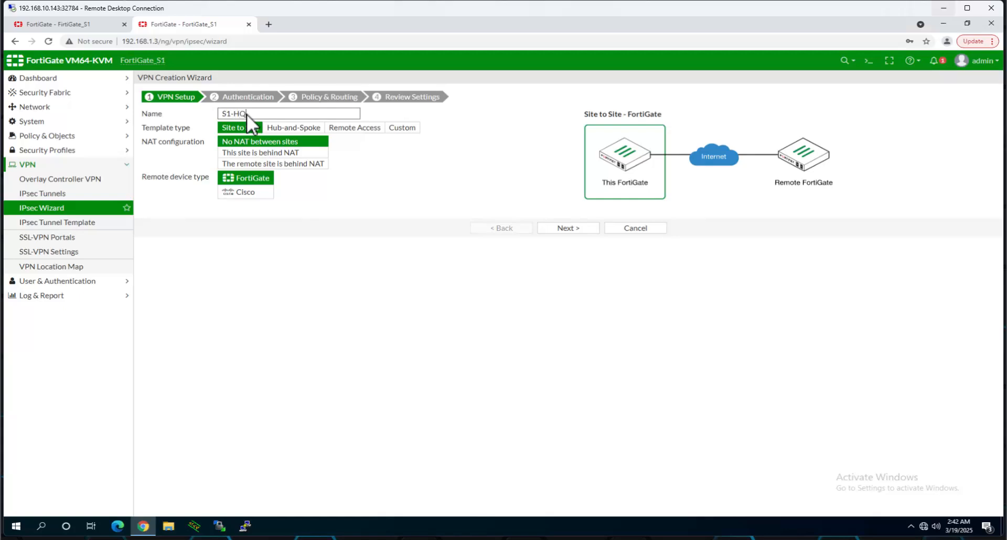
click(258, 179)
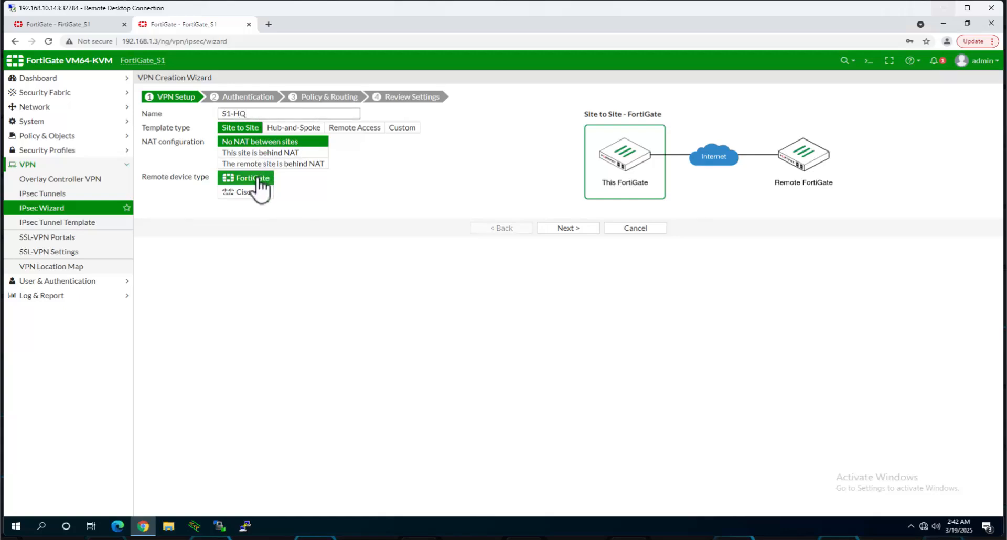
click(568, 228)
- Set the remote peer IP to 172.16.10.2, verifying it against the lab topology
click(269, 127)
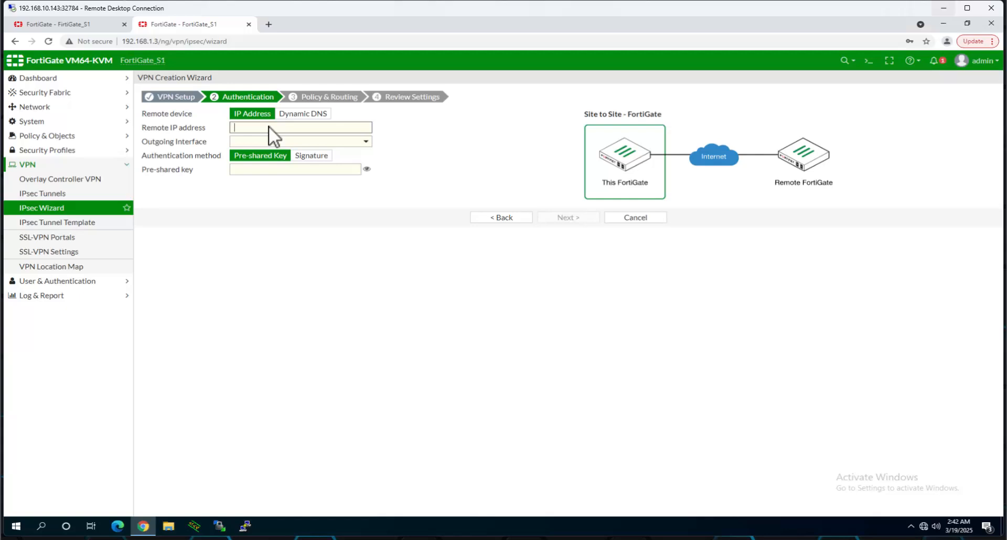
text(17)
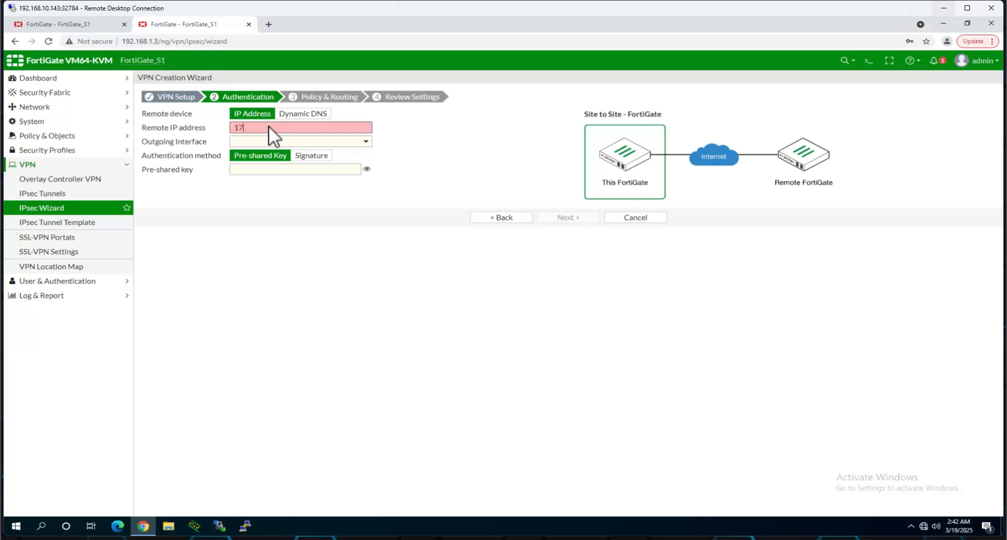
text(2.16.10.2)
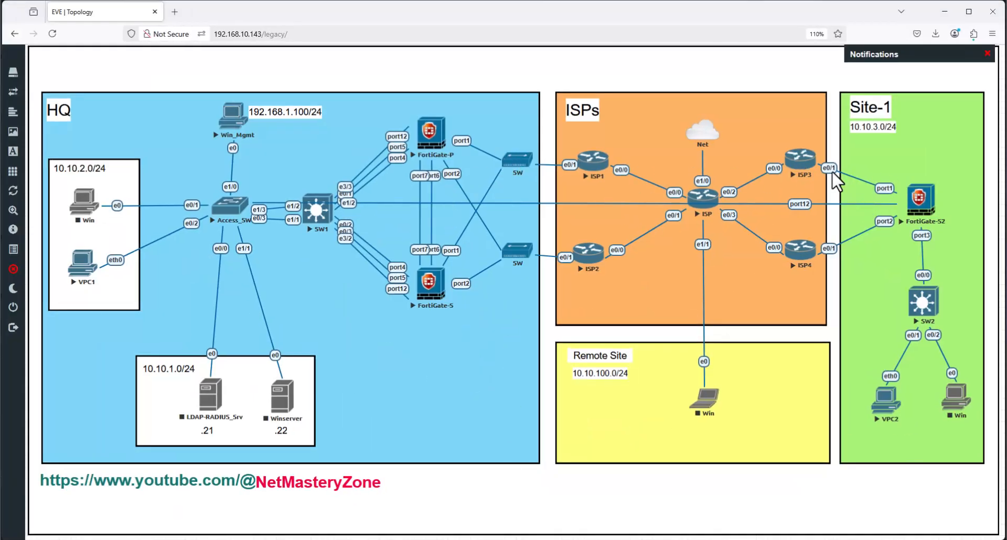
click(944, 11)
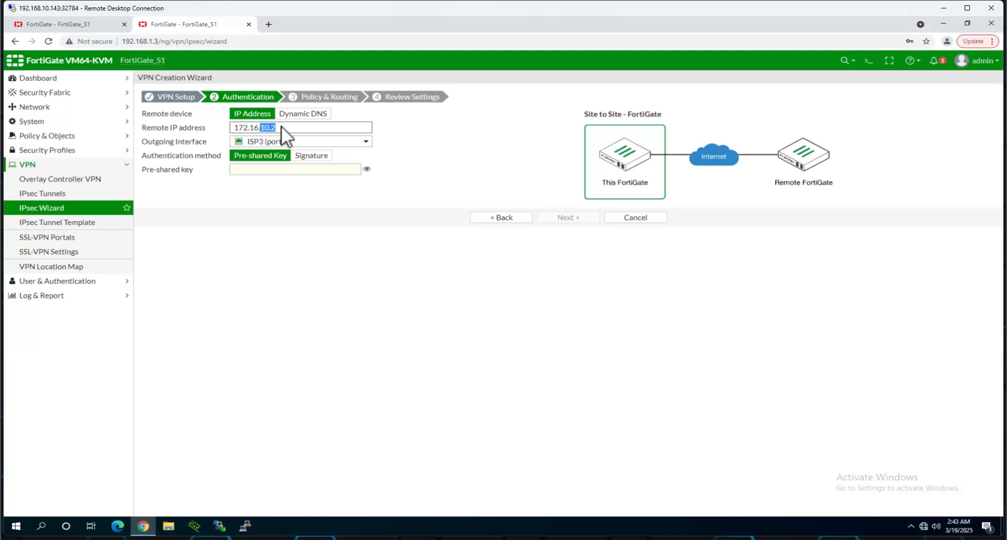
click(524, 534)
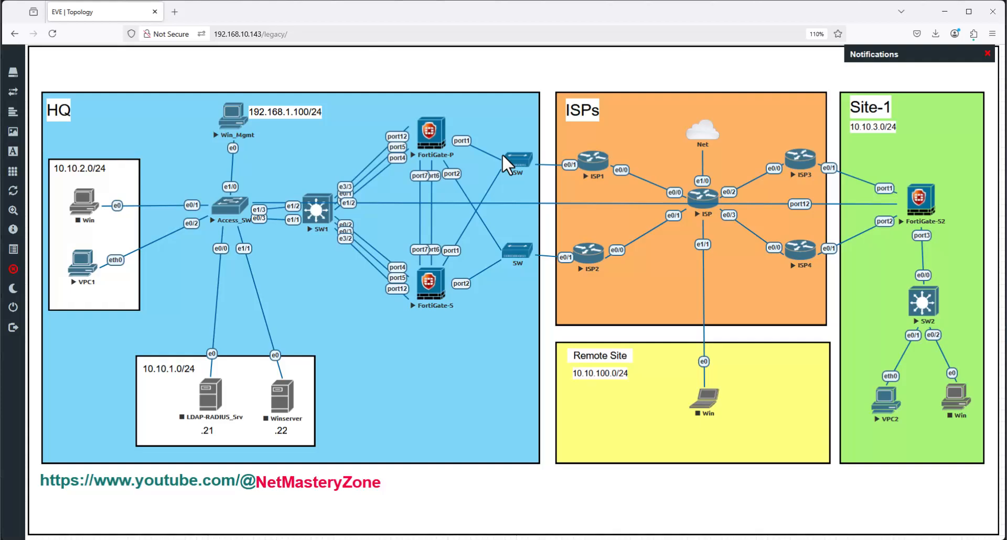
click(944, 11)
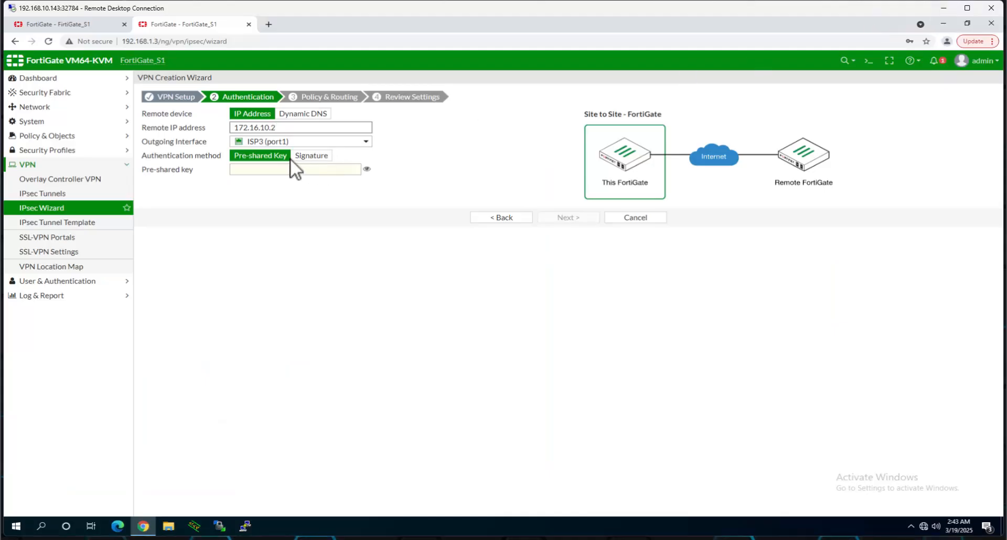
- Enter the pre-shared key and reveal it in plain text to check it
mouse_move(257, 142)
click(263, 169)
text(f)
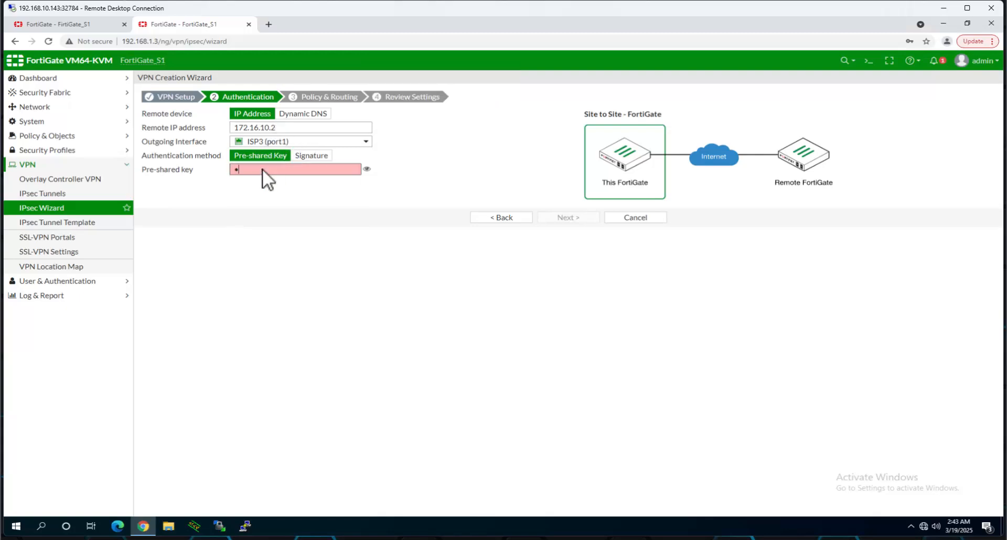
text(•••••)
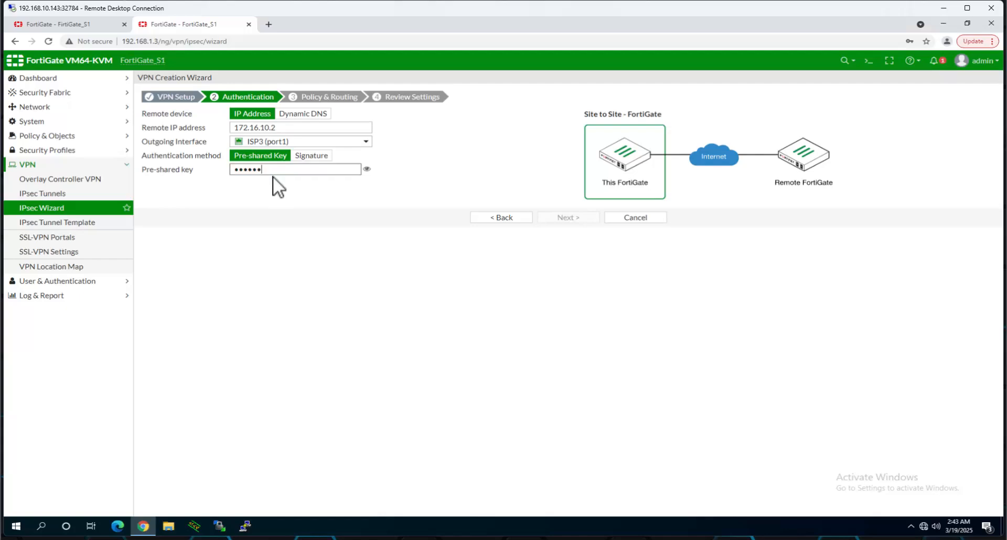
click(367, 169)
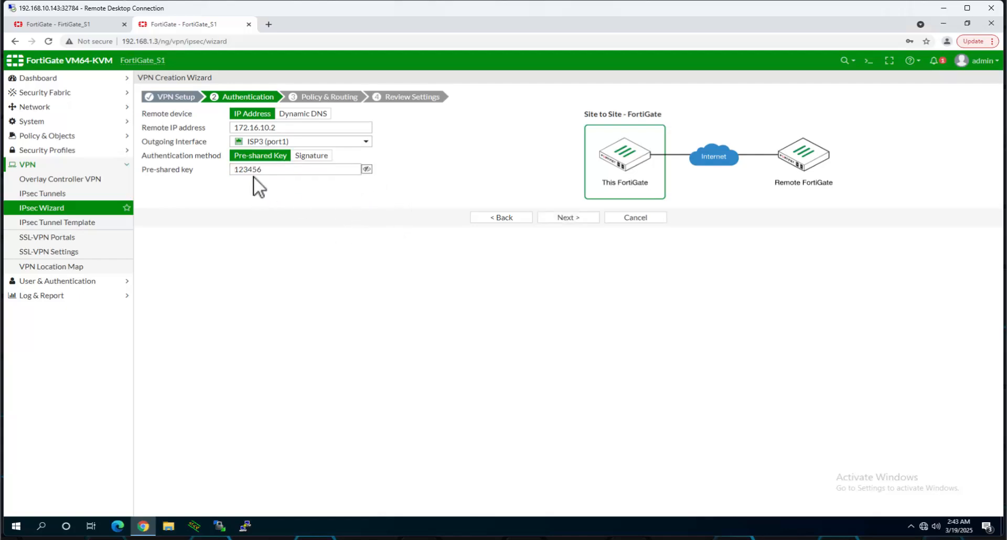
- Continue to Policy & Routing and choose LAN (port3) as the local interface
click(560, 218)
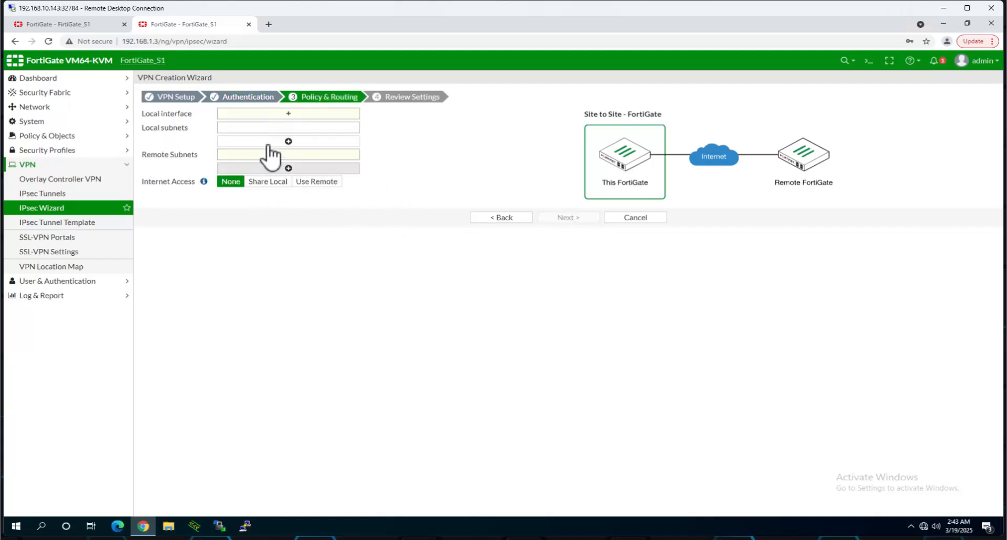
click(283, 113)
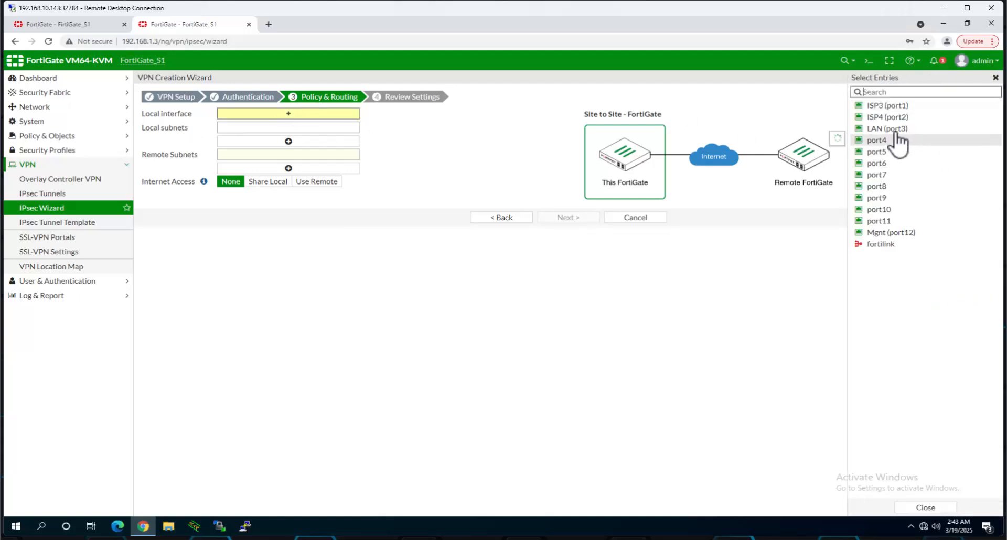
click(893, 130)
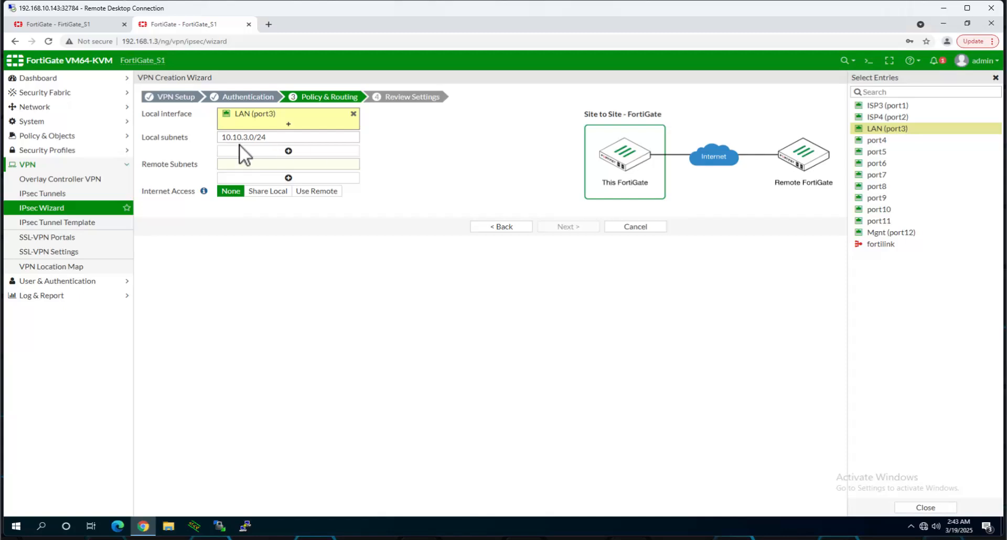
- Add remote subnets 10.10.1.0/24 and 10.10.2.0/24 and continue to Review Settings
mouse_move(273, 138)
click(262, 165)
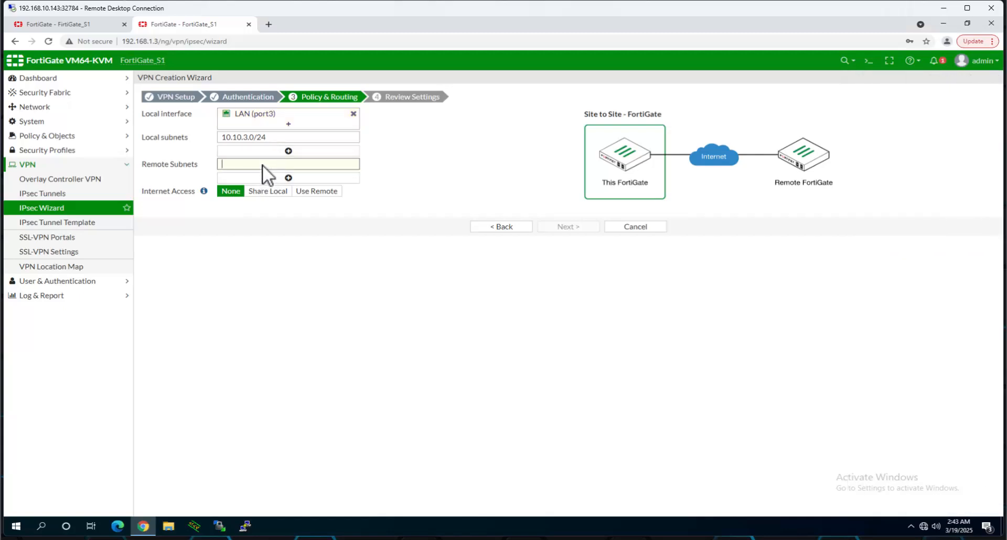
text(10)
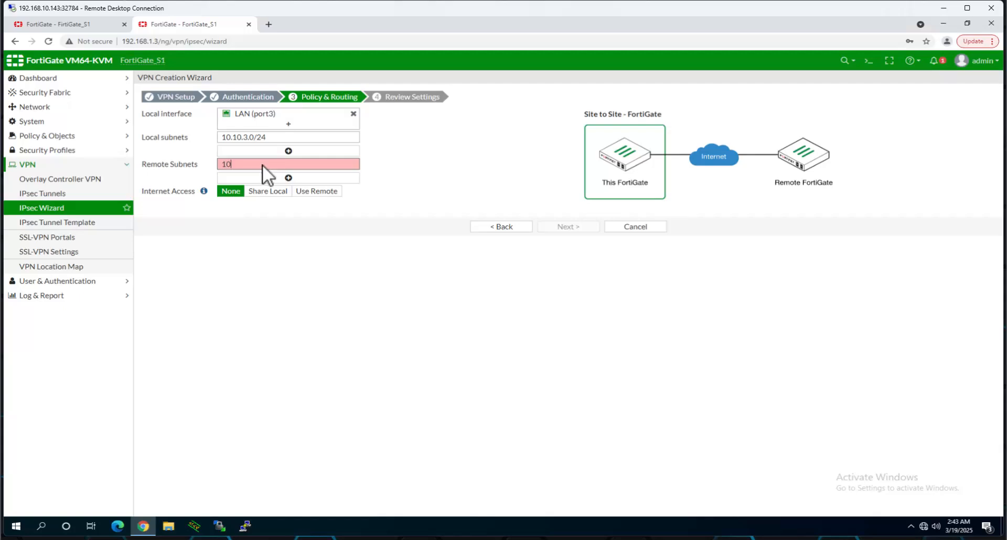
text(.10.1.0/24)
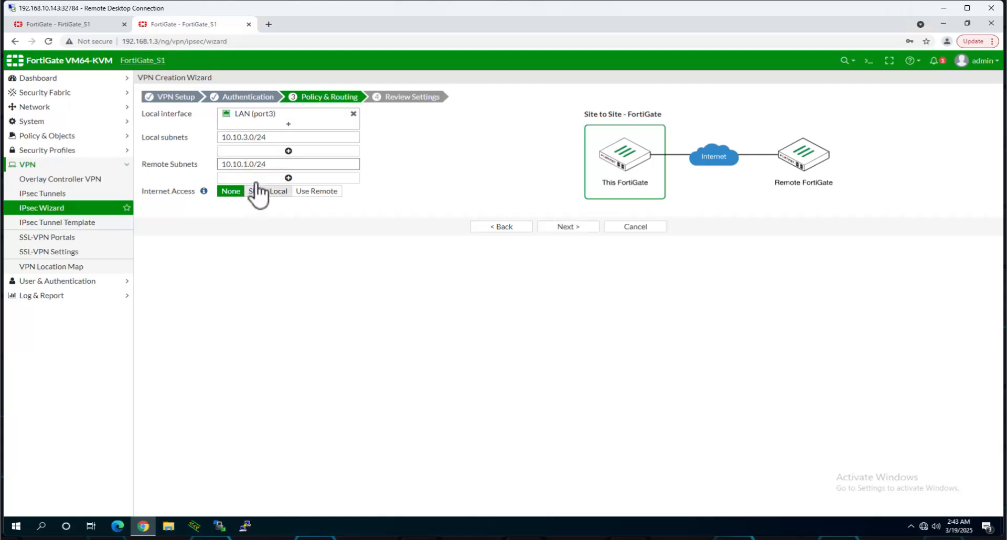
click(255, 178)
click(254, 178)
text(10.10.2.0/24)
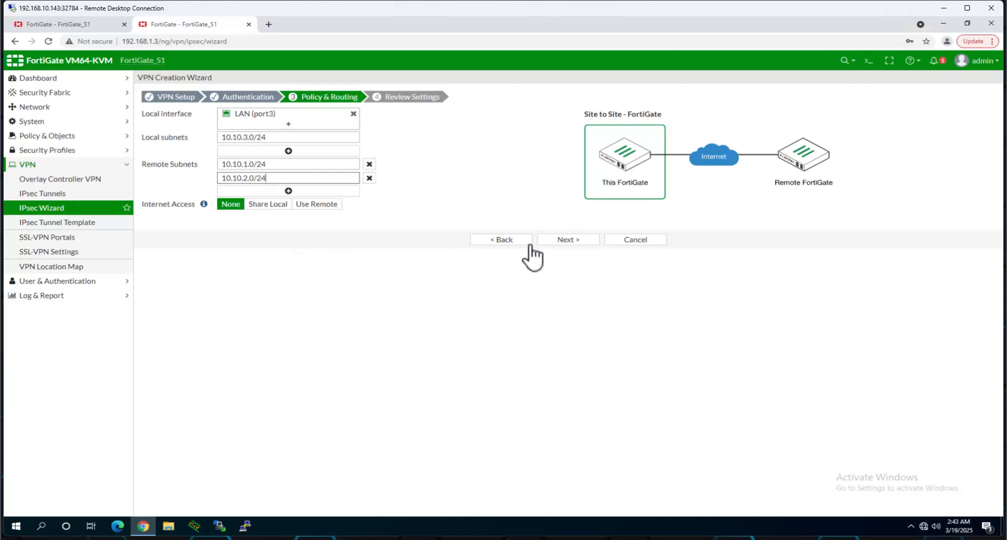
click(576, 239)
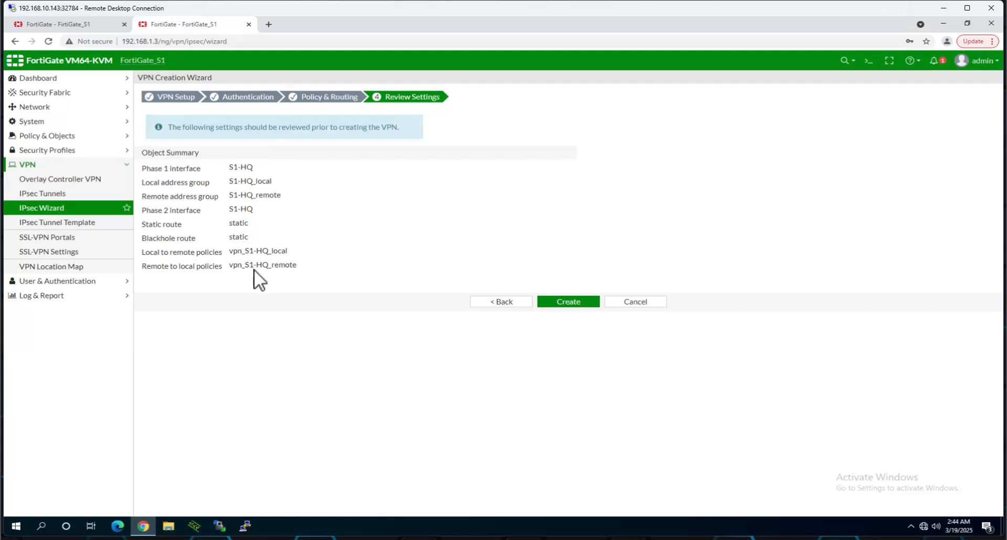
- Create the S1-HQ VPN, then open VPC1's console in EVE-NG to watch its running ping
click(577, 303)
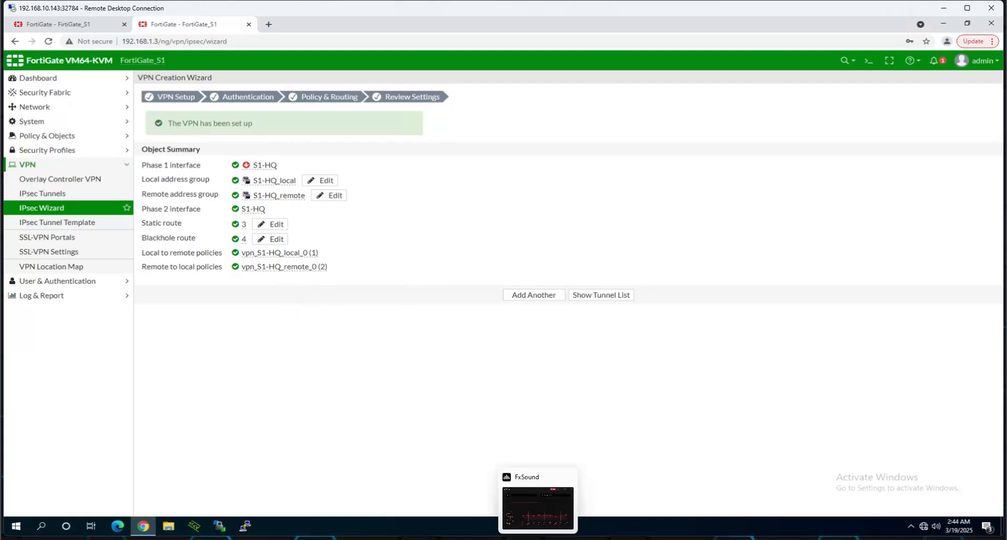
mouse_move(560, 539)
mouse_move(630, 539)
click(630, 539)
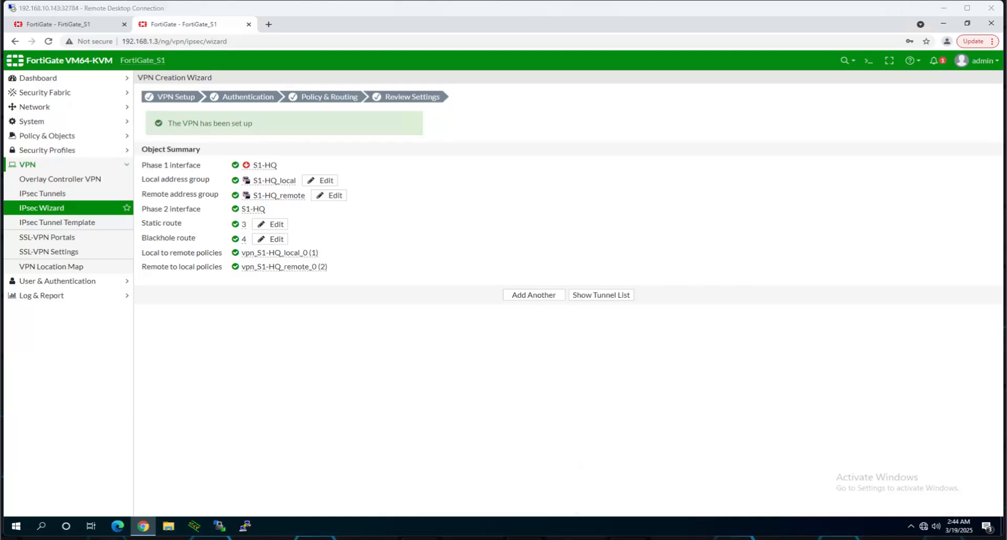
click(92, 265)
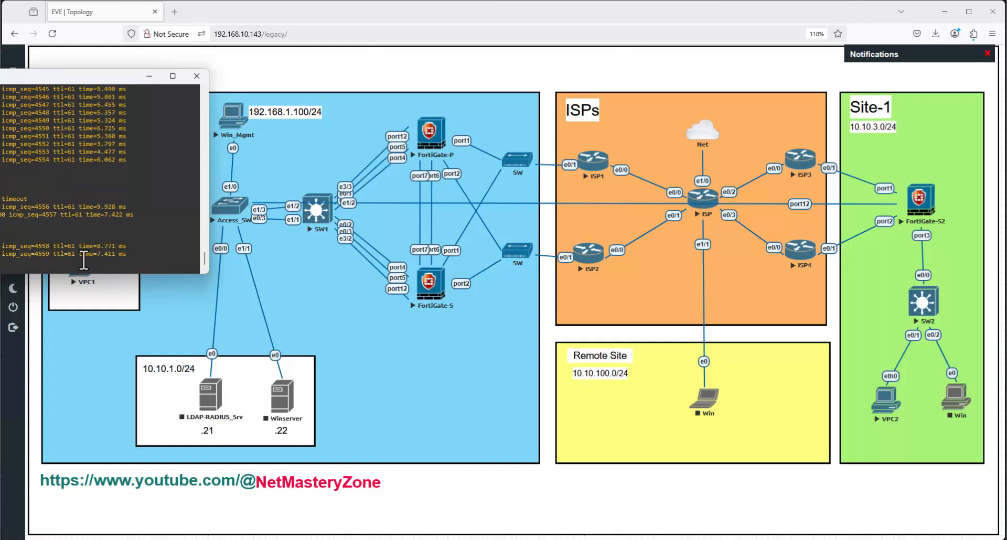
- Stop the old ping and run 'show ip' on VPC1, confirming its address 10.10.2.51
key(ctrl+c)
key(Return)
key(Return)
key(Return)
key(Return)
key(Return)
key(Return)
key(Return)
key(Return)
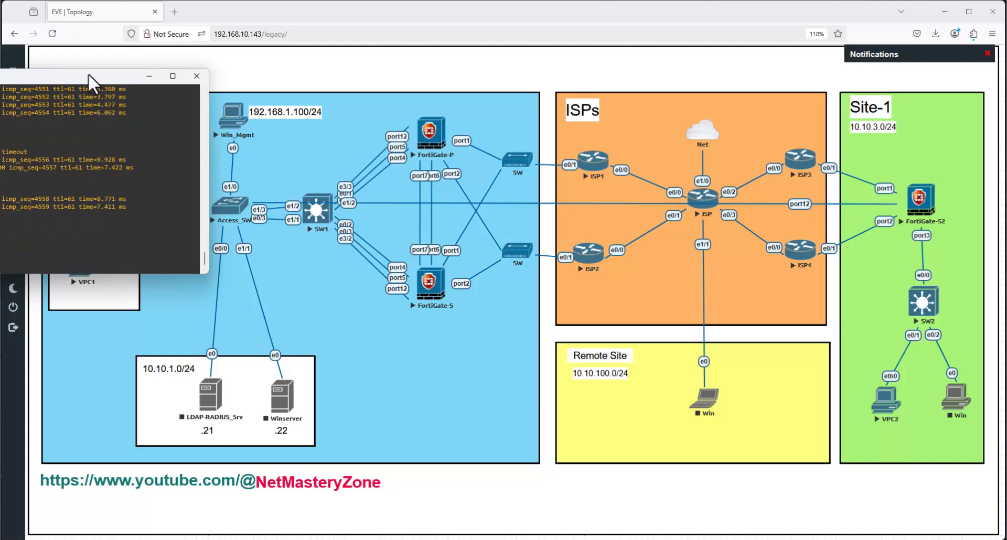
drag(90, 79, 556, 134)
key(Return)
key(Return)
key(Return)
key(Return)
key(Return)
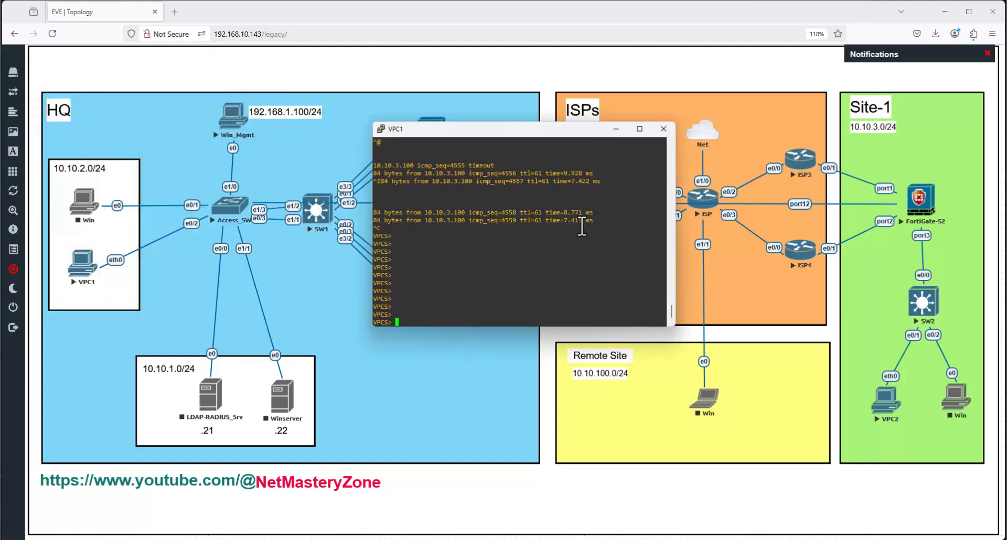
key(Return)
key(Return)
key(Return)
key(Return)
key(Return)
key(Return)
key(Return)
key(Return)
key(Return)
key(Return)
key(Return)
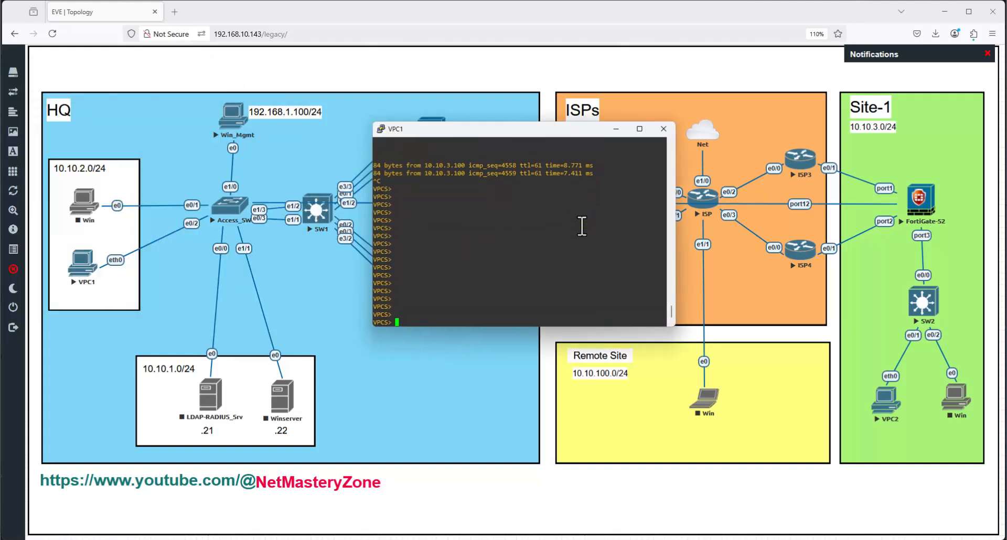
text(shp)
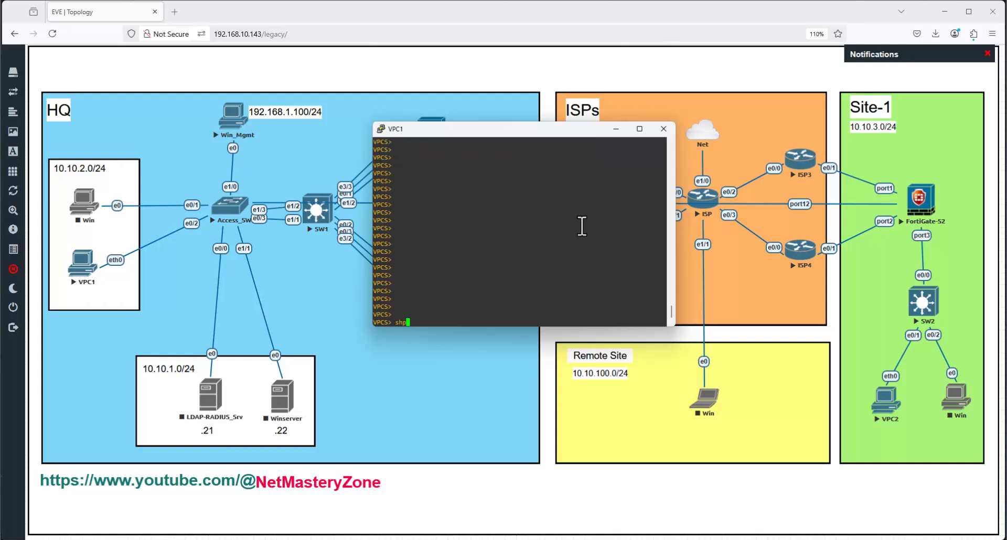
key(BackSpace)
text(ow ip)
key(Return)
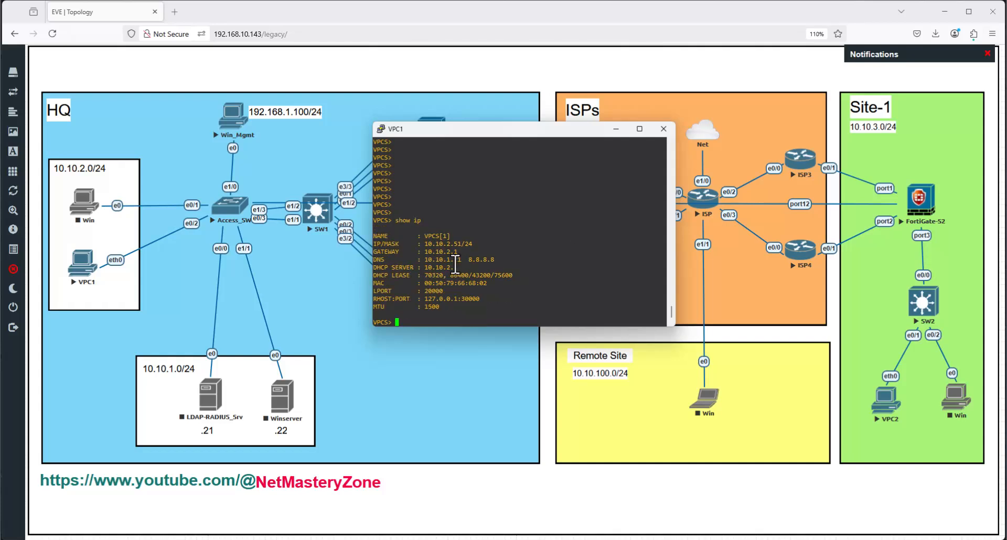
drag(421, 244, 461, 243)
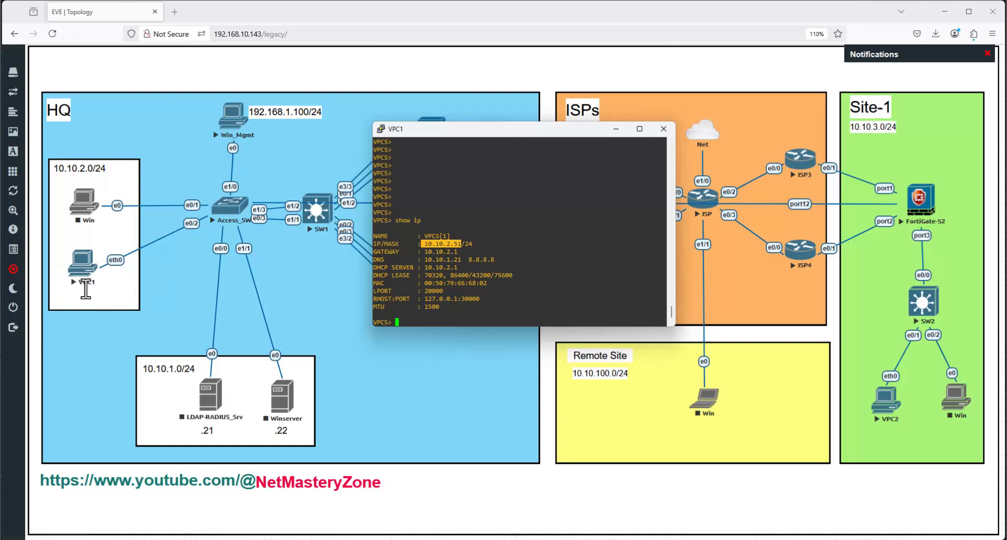
click(555, 209)
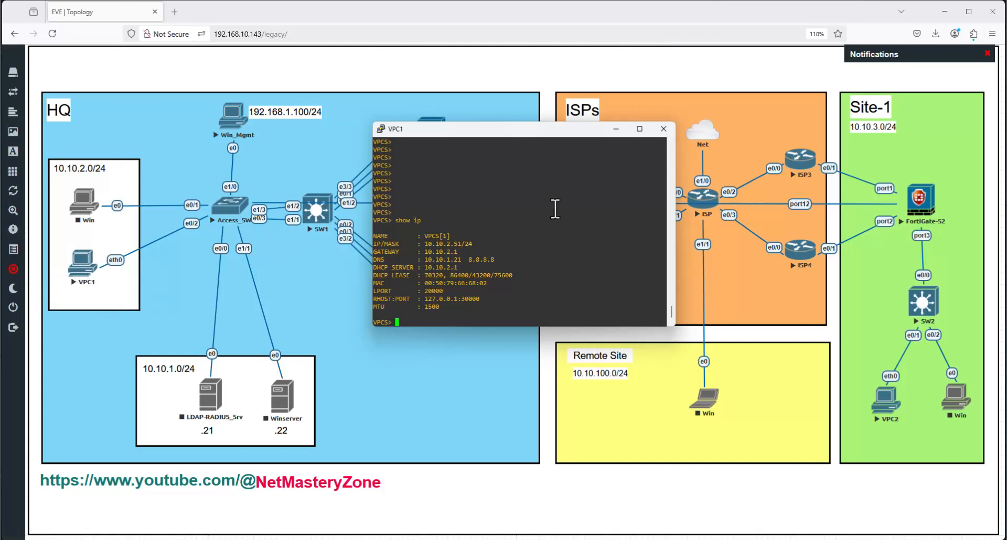
- Start a continuous ping from VPC1 to 10.10.3.100 with 'ping 10.10.3.100 -t'
text(ping 10.10.3.100 -t)
key(Return)
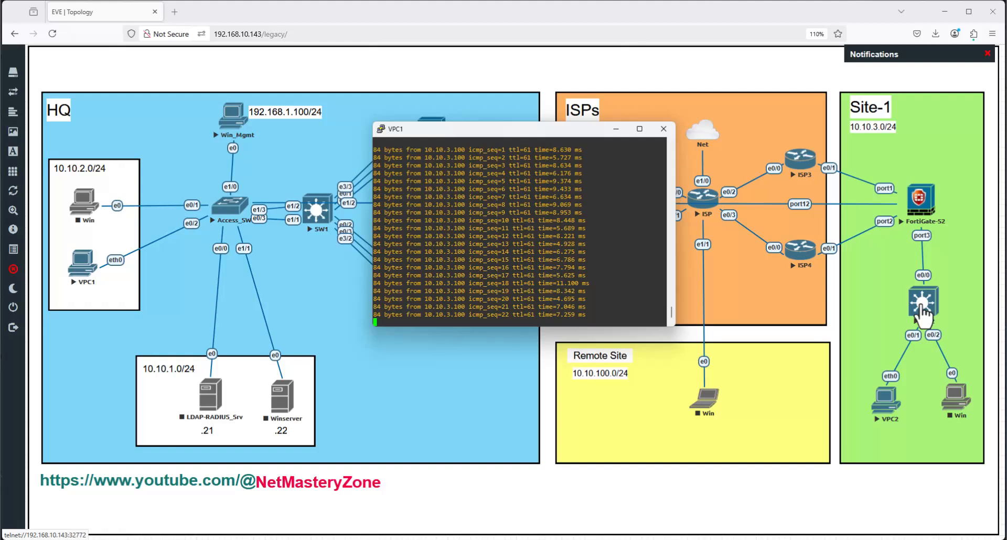
mouse_move(647, 537)
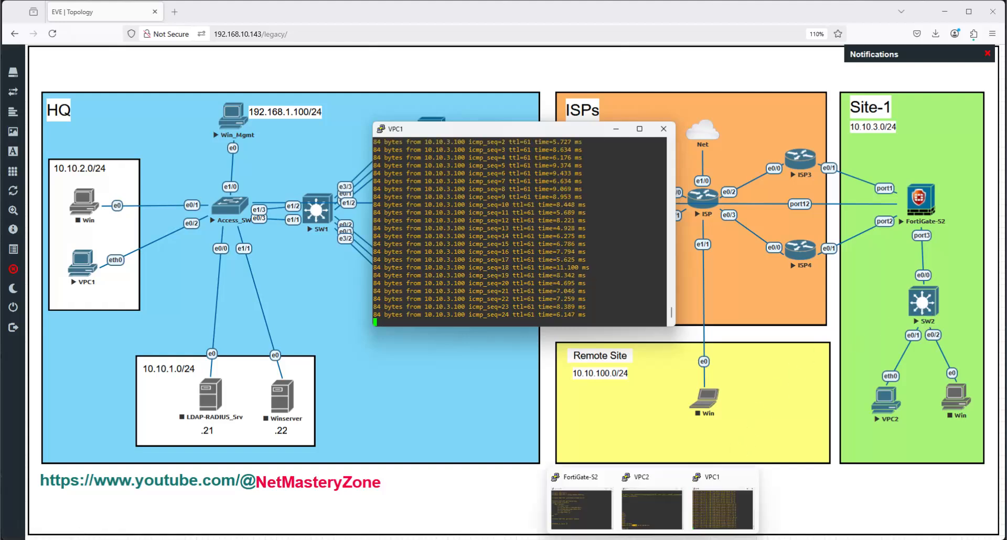
click(663, 509)
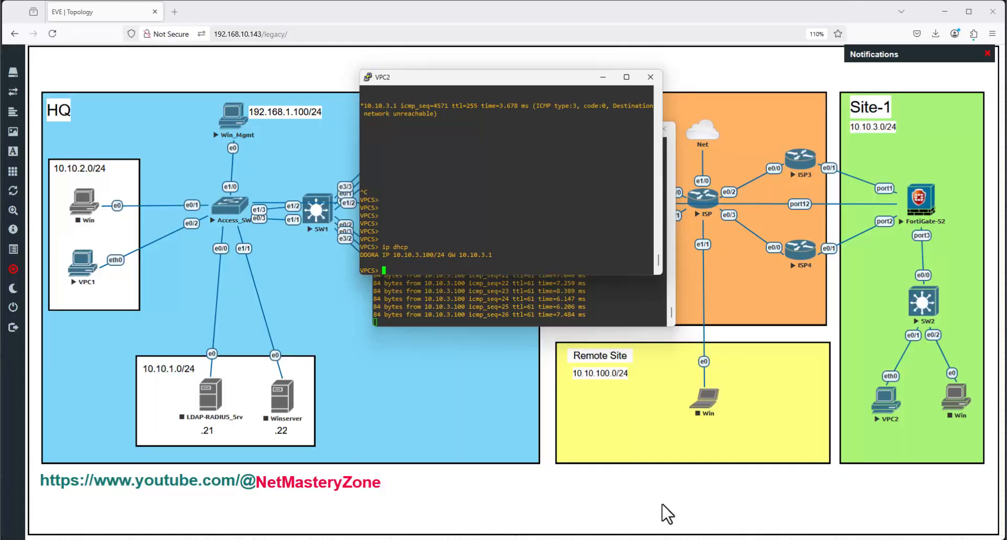
- Start a continuous ping from VPC2 to 10.10.2.51 with 'ping 10.10.2.51 -t'
drag(538, 80, 830, 189)
key(Return)
key(Return)
key(Return)
key(Return)
key(Return)
key(Return)
key(Return)
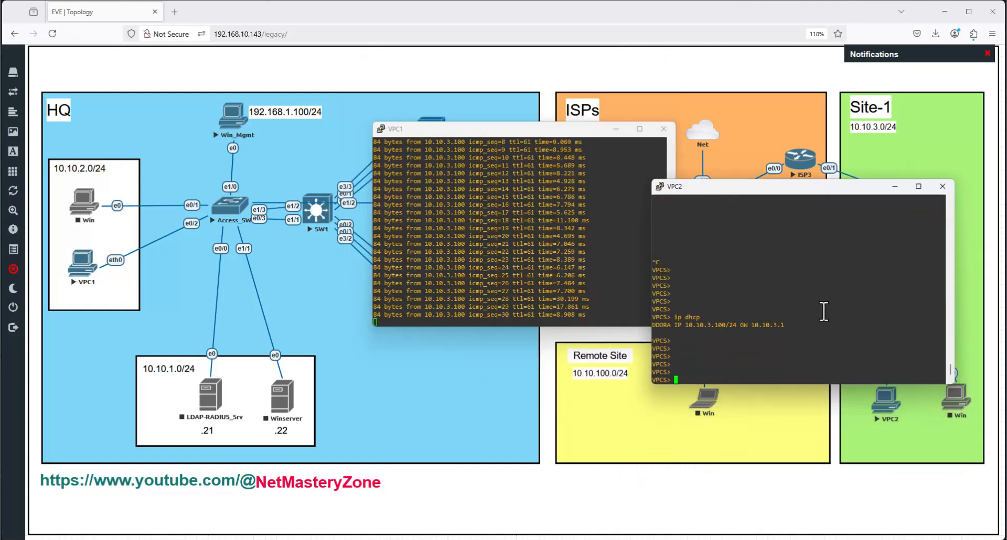
text(ping 10.10.)
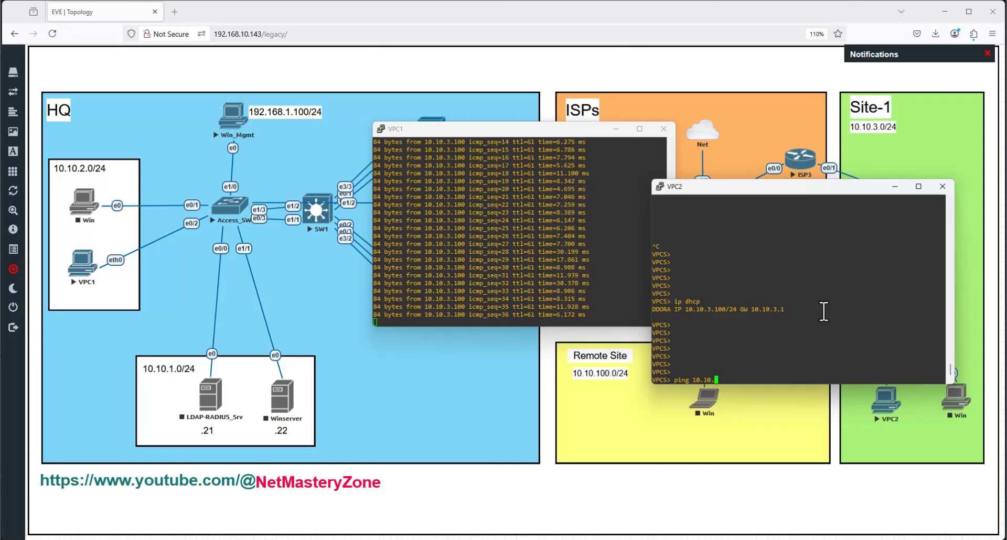
text(1)
key(BackSpace)
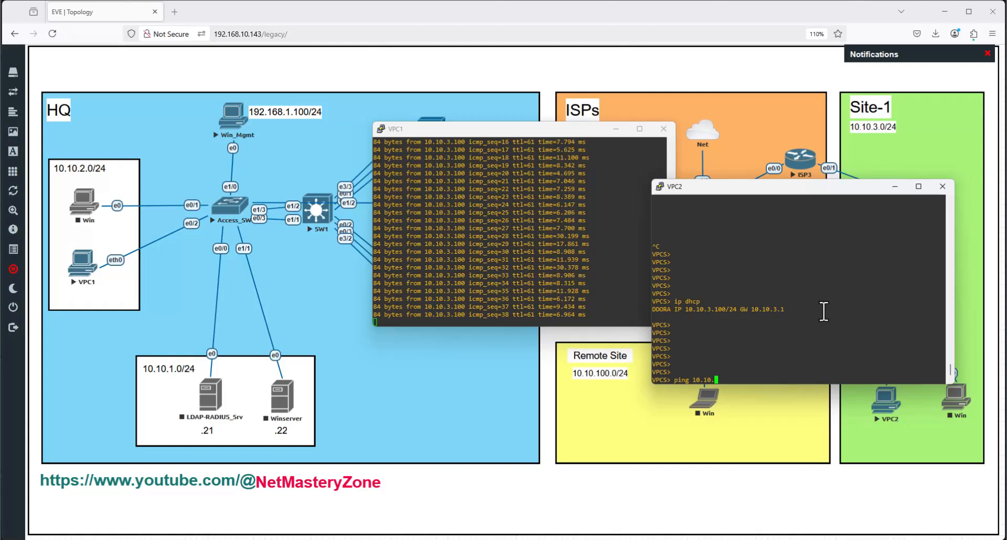
text(2.51)
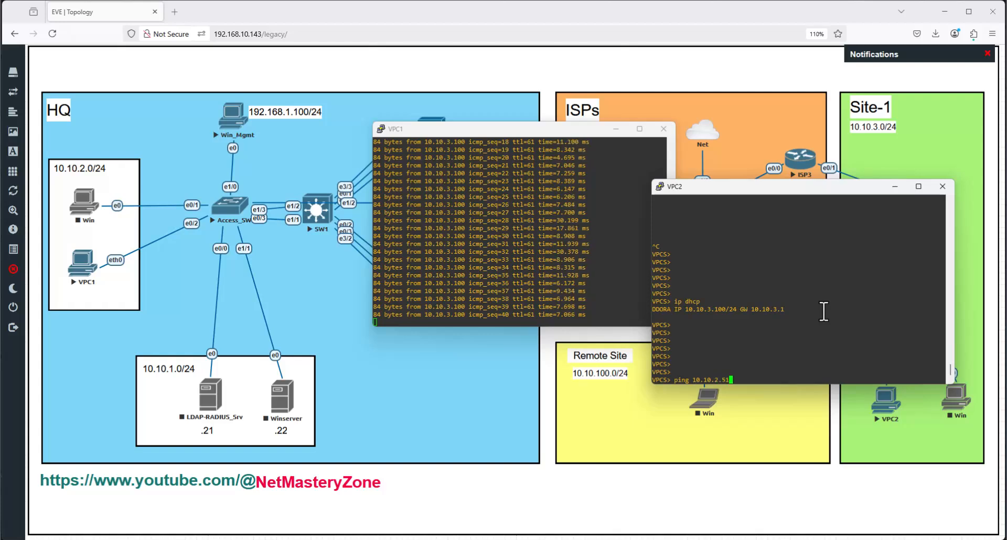
text( -t)
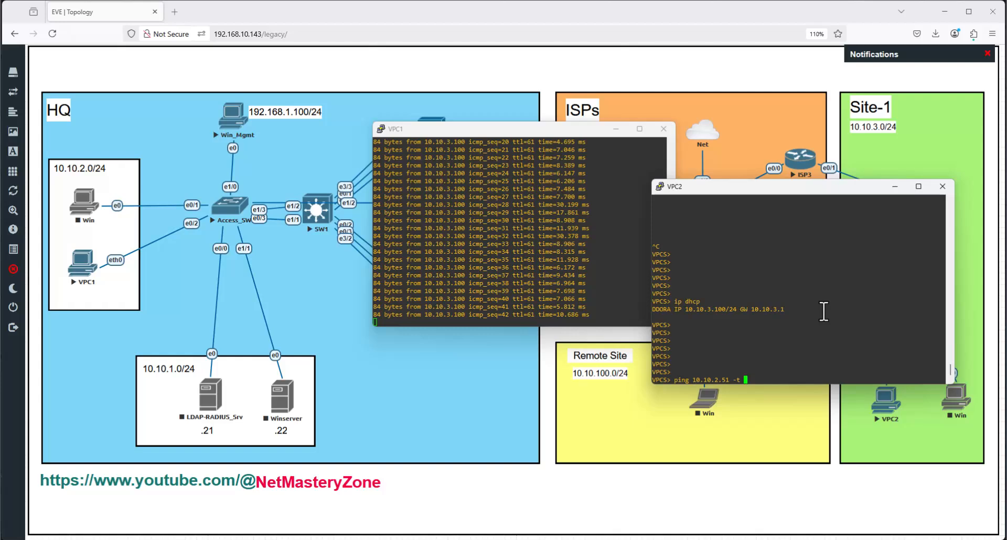
click(439, 233)
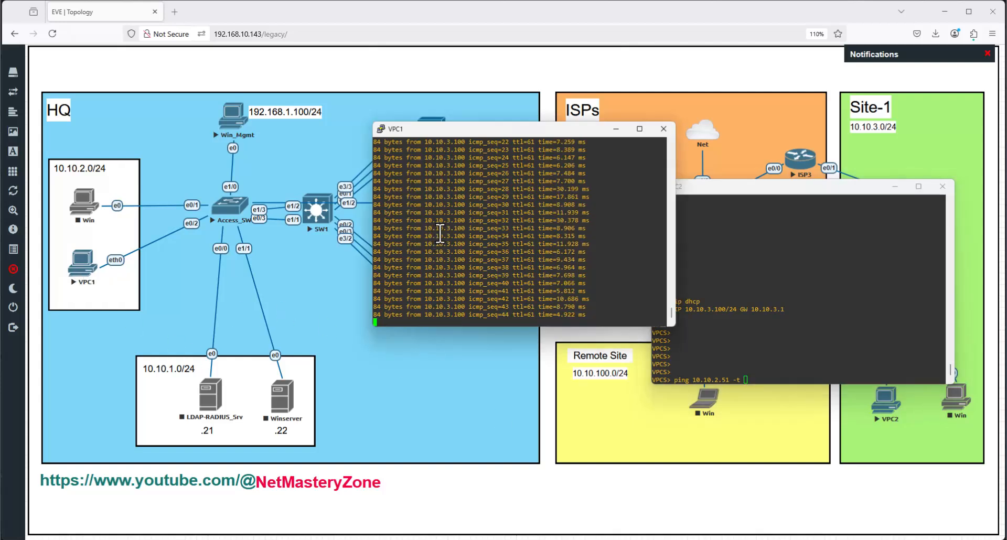
key(Return)
click(753, 291)
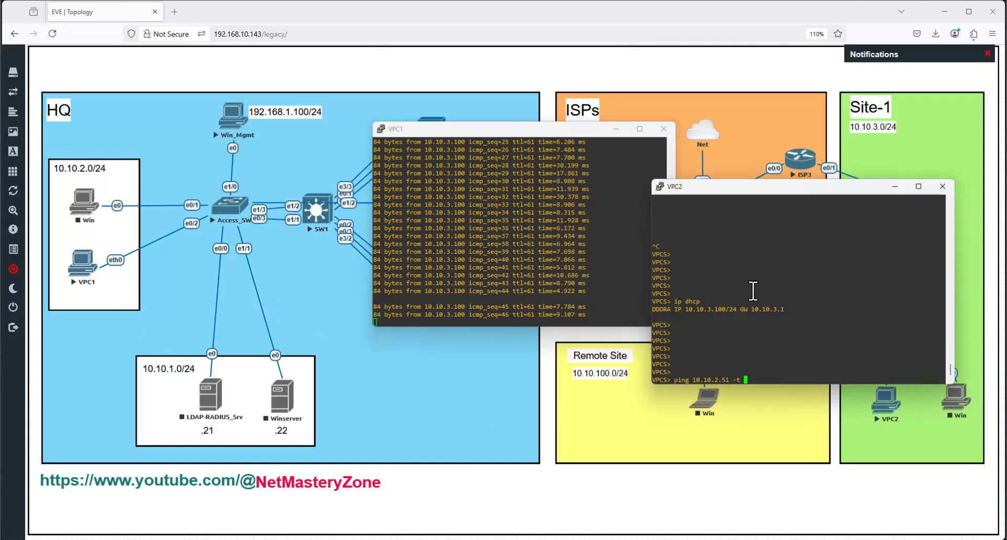
key(Return)
- Arrange the VPC1 and VPC2 consoles side by side to show both pings replying
drag(590, 133, 412, 163)
click(691, 186)
drag(691, 184, 618, 175)
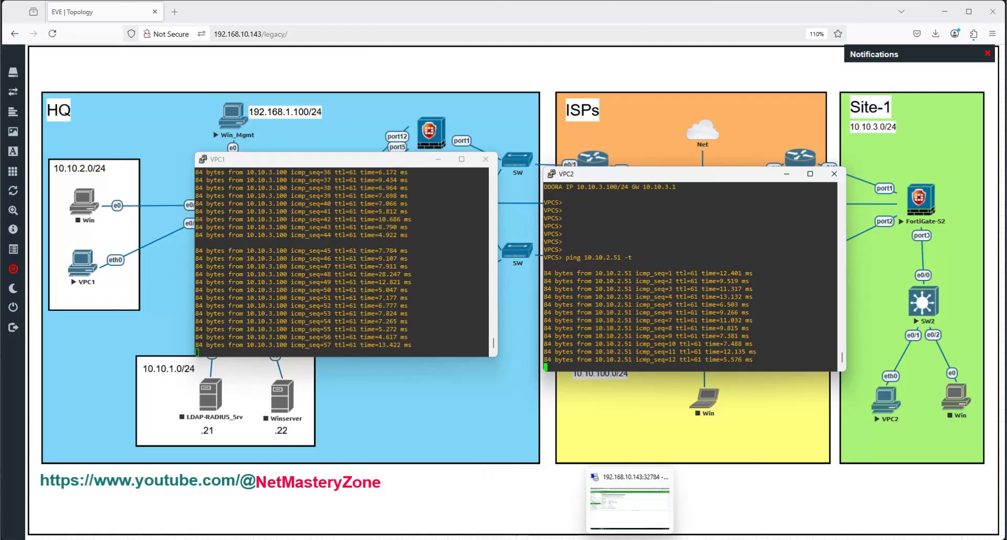
- Open FortiGate_S1's VPN event log showing S1-HQ tunnel-up and phase 2 up
click(643, 519)
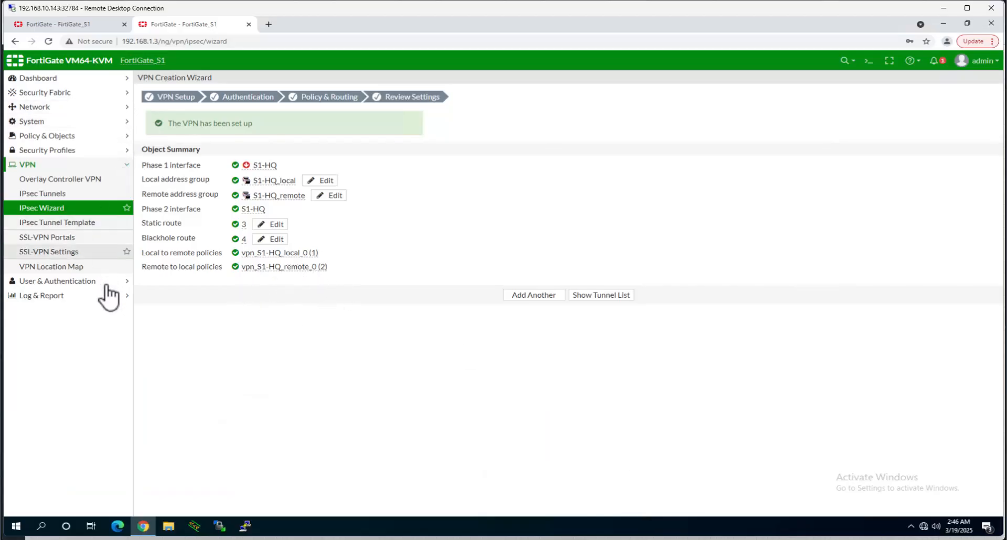
click(67, 297)
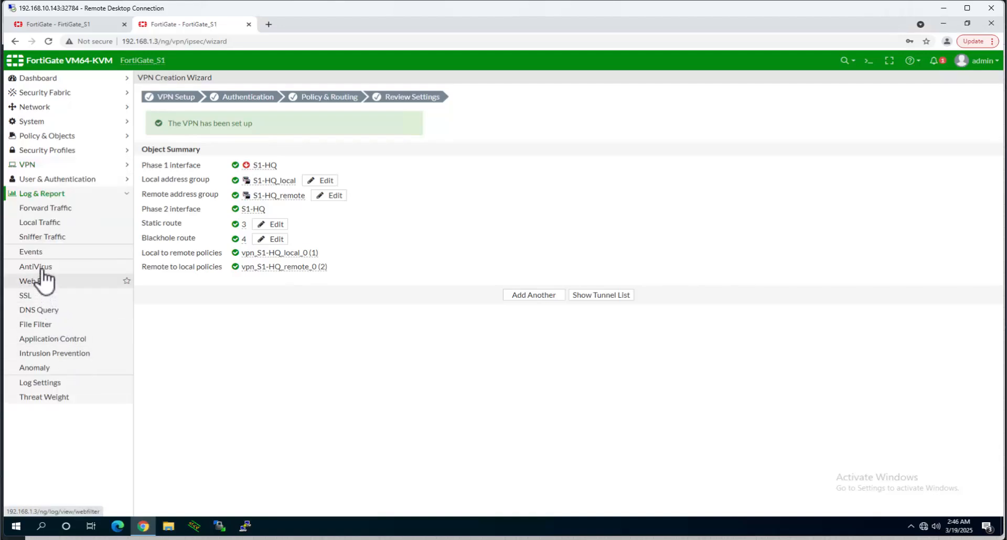
click(35, 252)
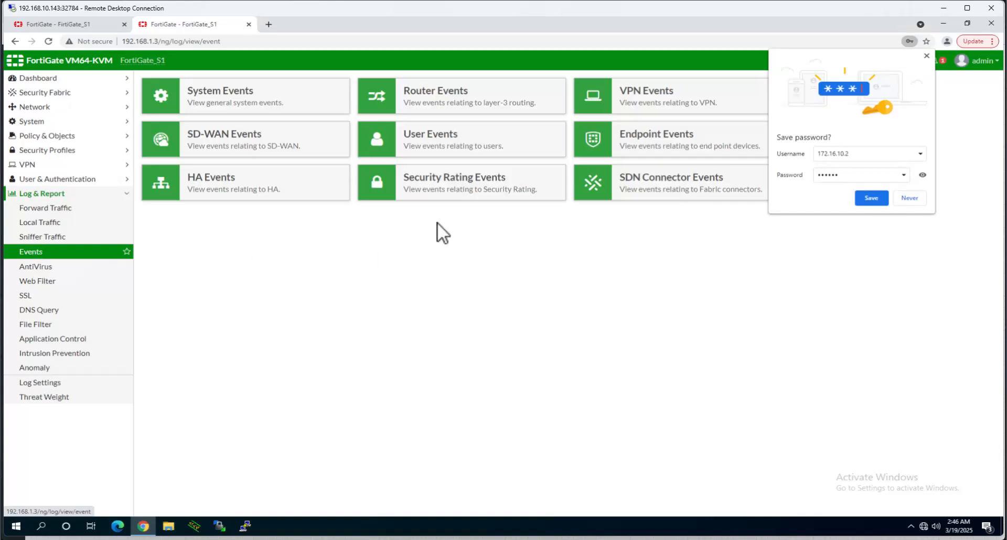
click(911, 199)
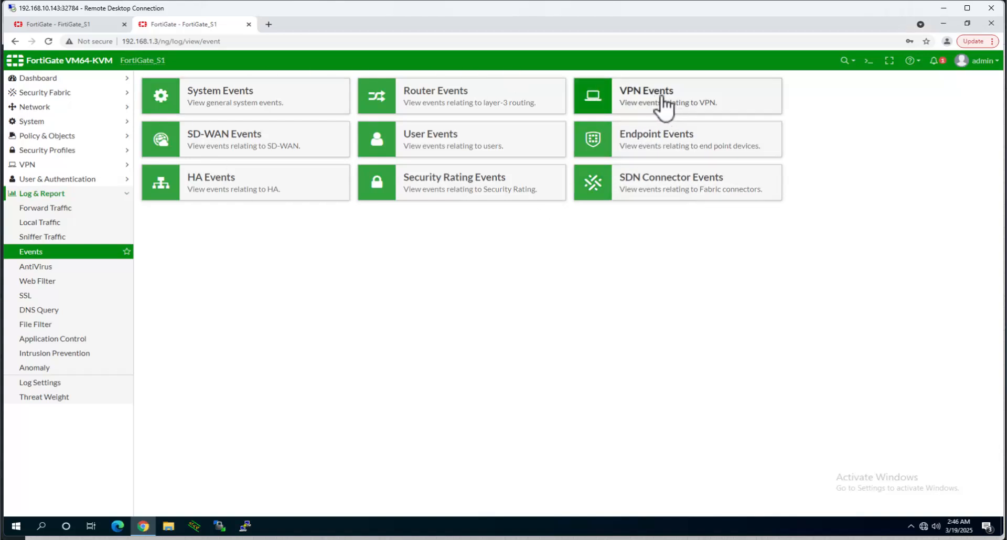
click(707, 109)
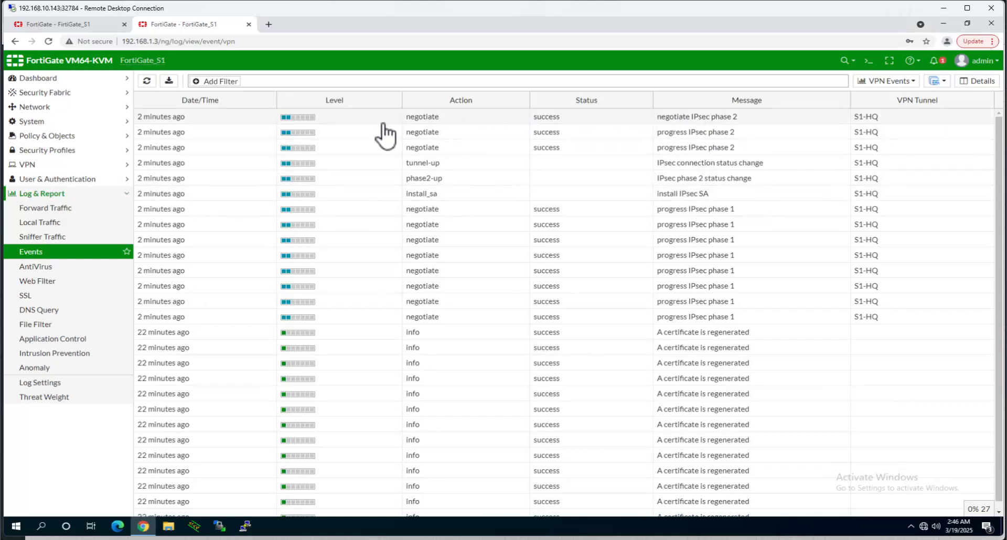
click(71, 24)
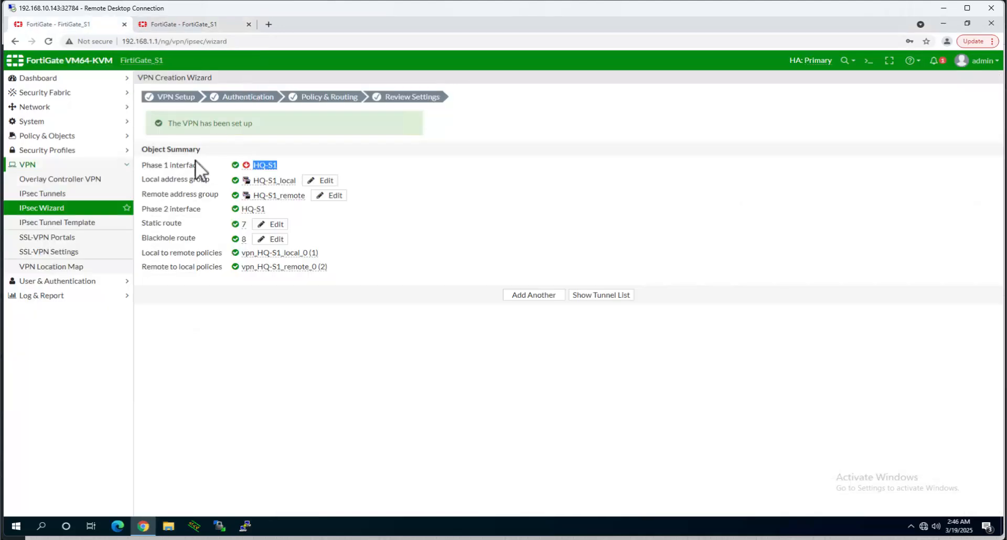
- On the HQ FortiGate, review HQ-S1 VPN events and forward-traffic pings between 10.10.2.51 and 10.10.3.100
click(44, 296)
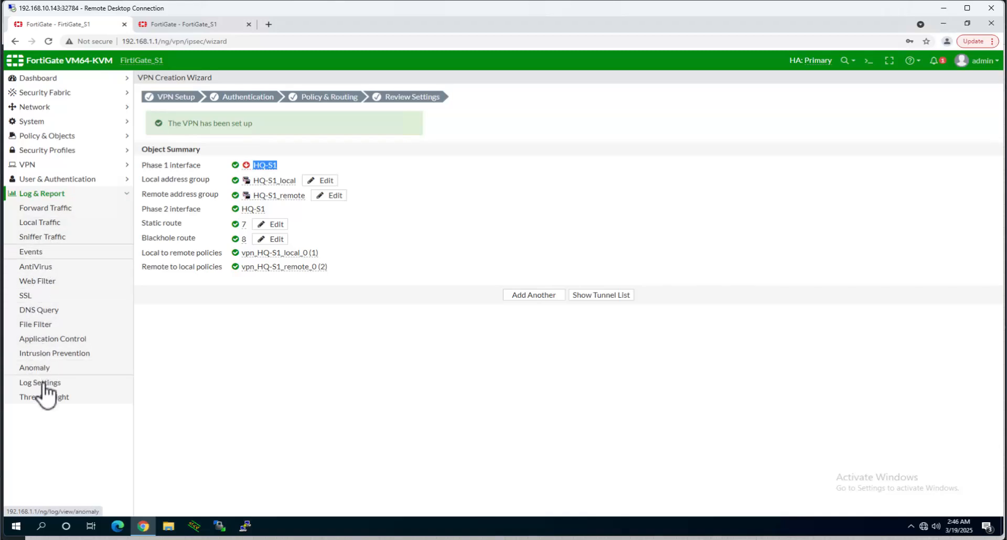
click(33, 254)
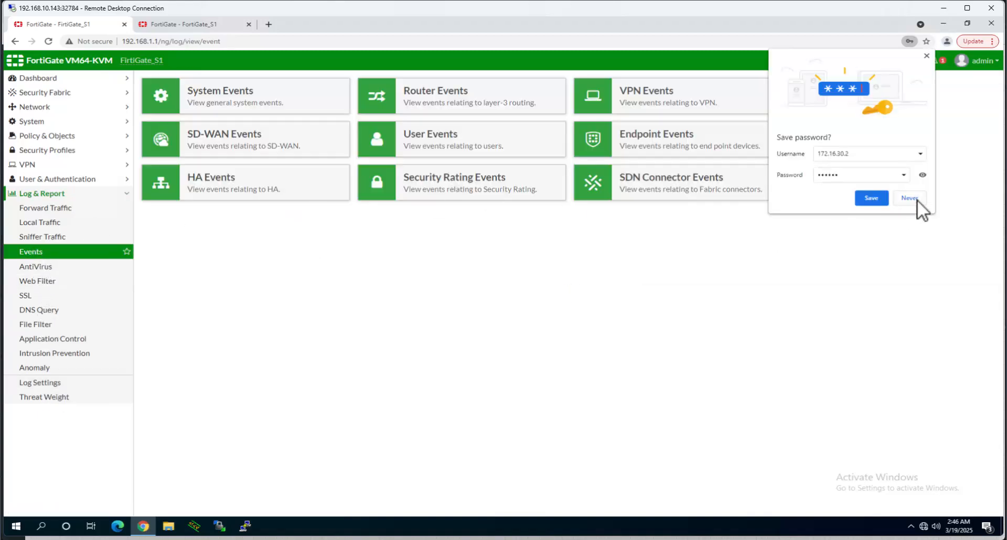
click(910, 198)
click(665, 104)
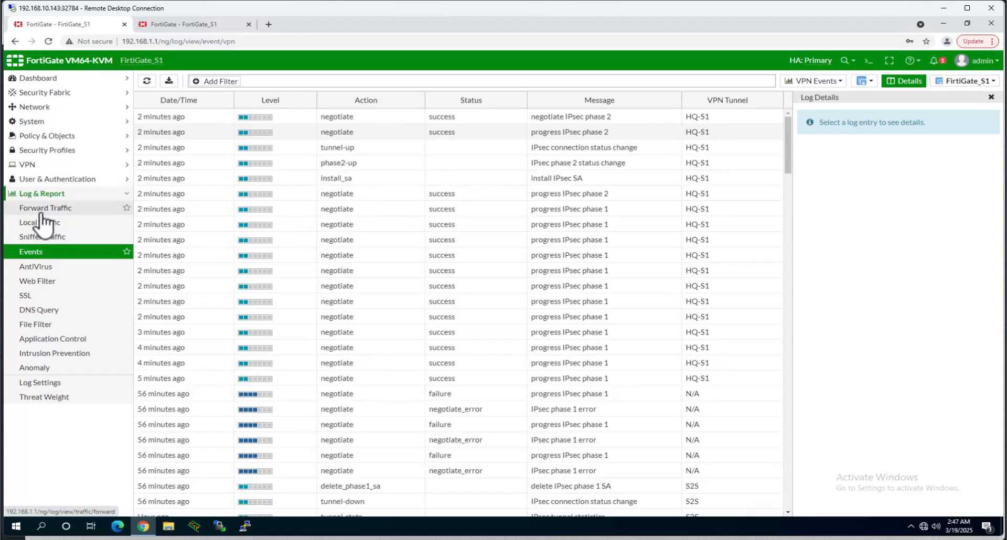
click(59, 209)
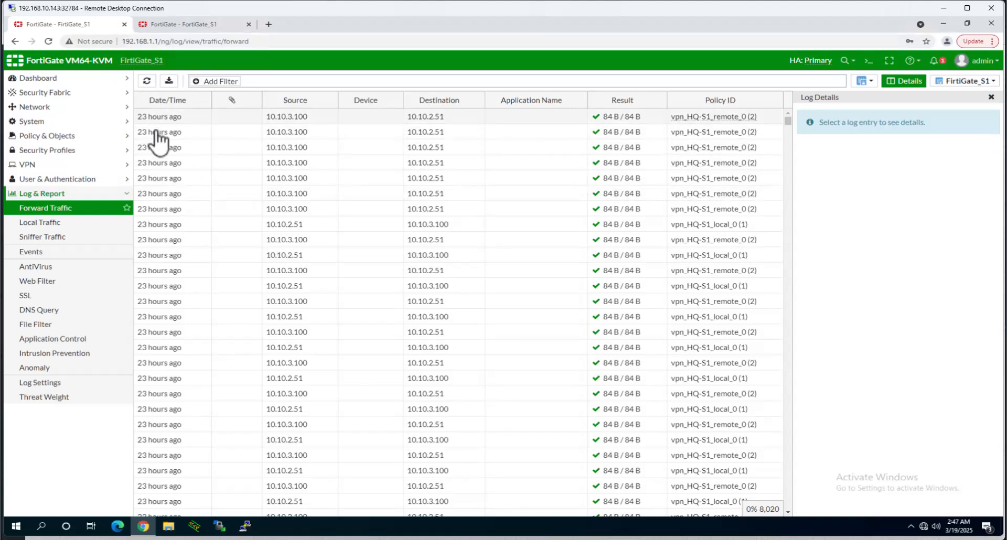
click(172, 26)
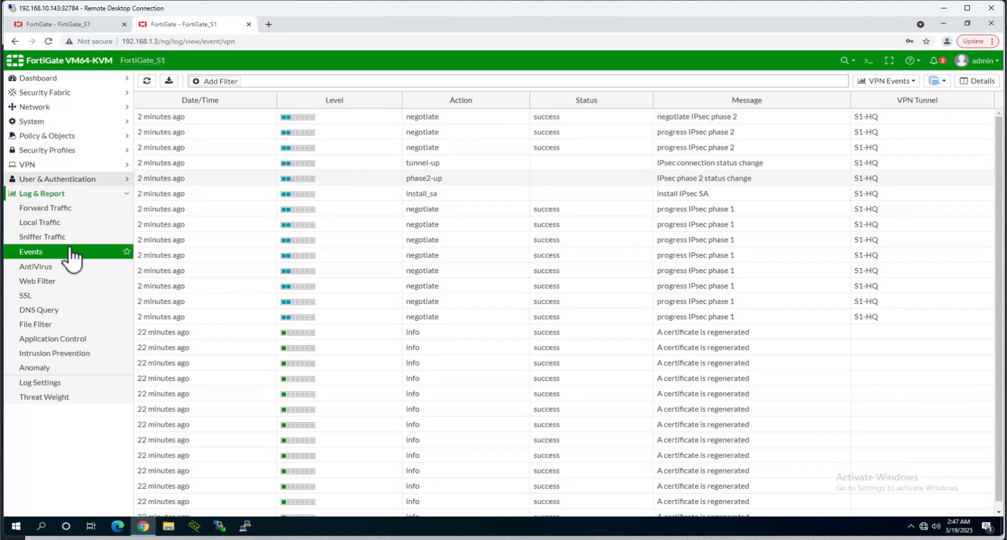
- Find FortiGate_S1's forward traffic log empty and open its firewall policy list
click(51, 208)
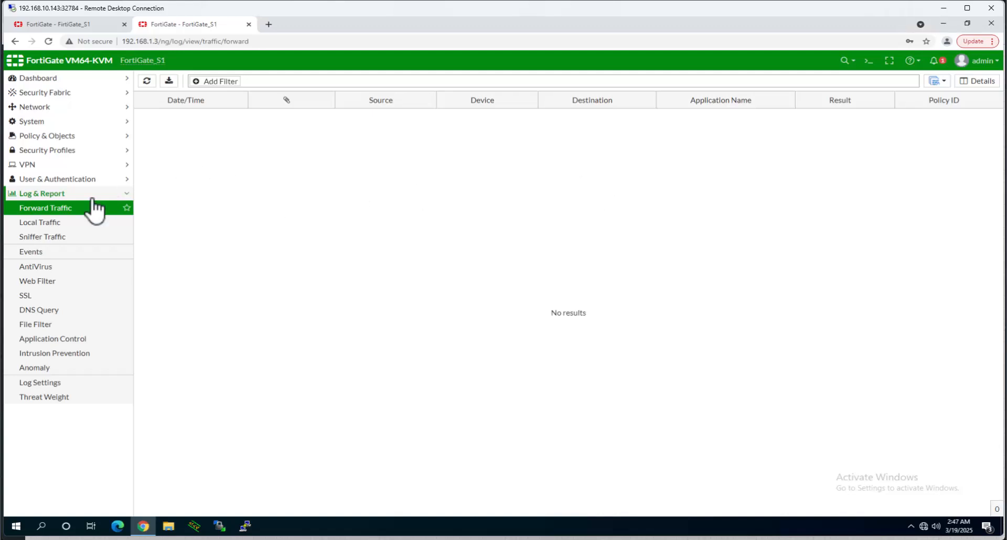
click(55, 137)
click(41, 152)
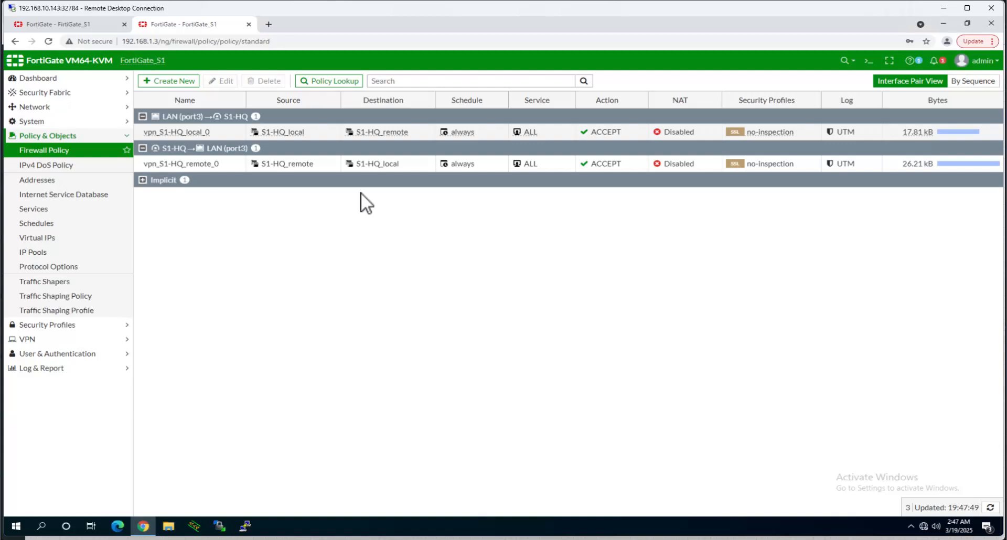
- Reveal the Implicit Deny rule, check S1-HQ_remote's 10.10.1.0/24 member, and open vpn_S1-HQ_local_0
click(142, 180)
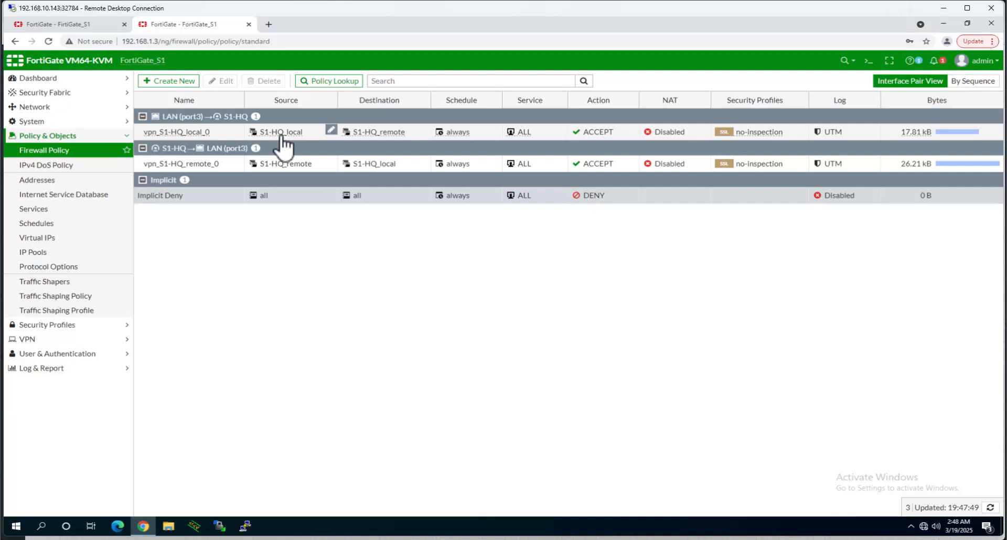
mouse_move(380, 135)
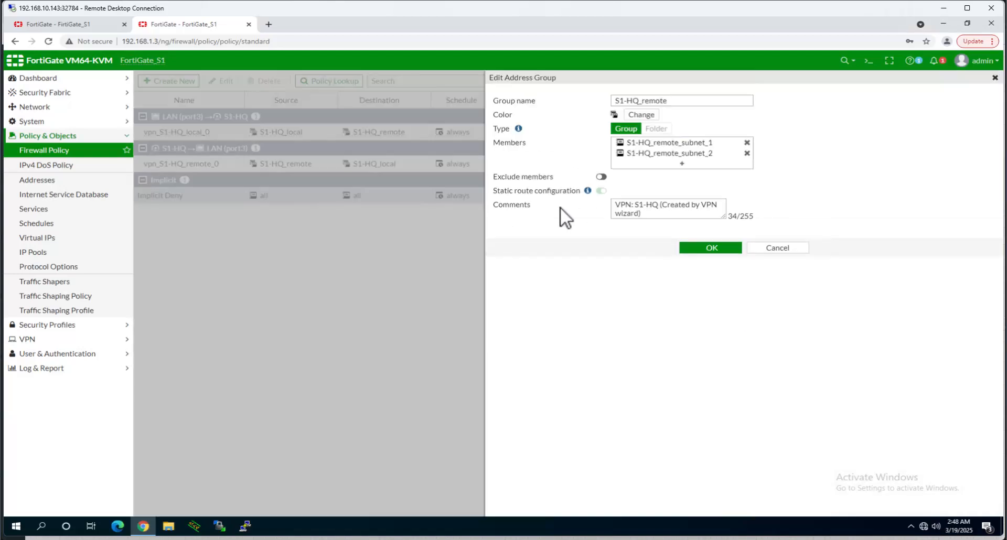
mouse_move(692, 143)
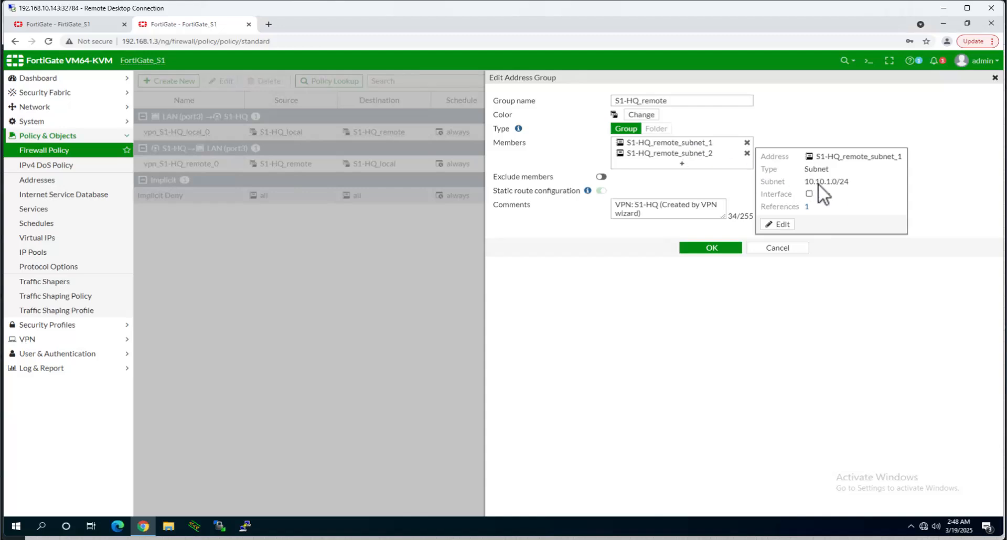
drag(835, 183, 804, 184)
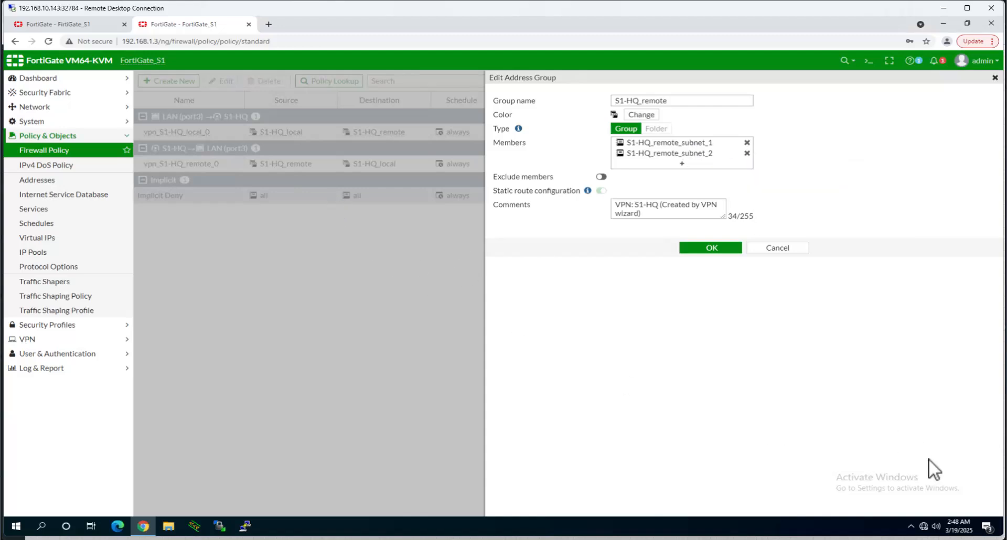
click(995, 78)
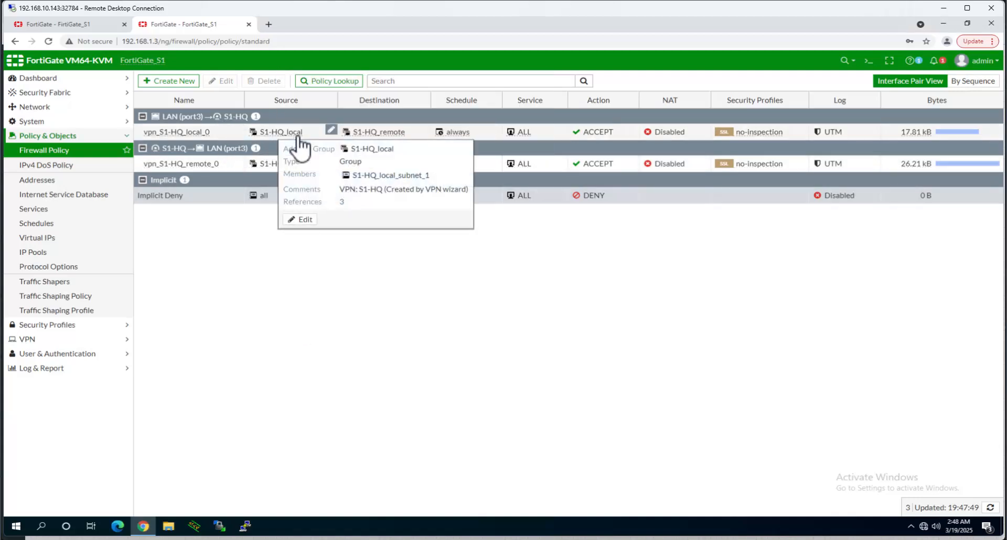
click(918, 135)
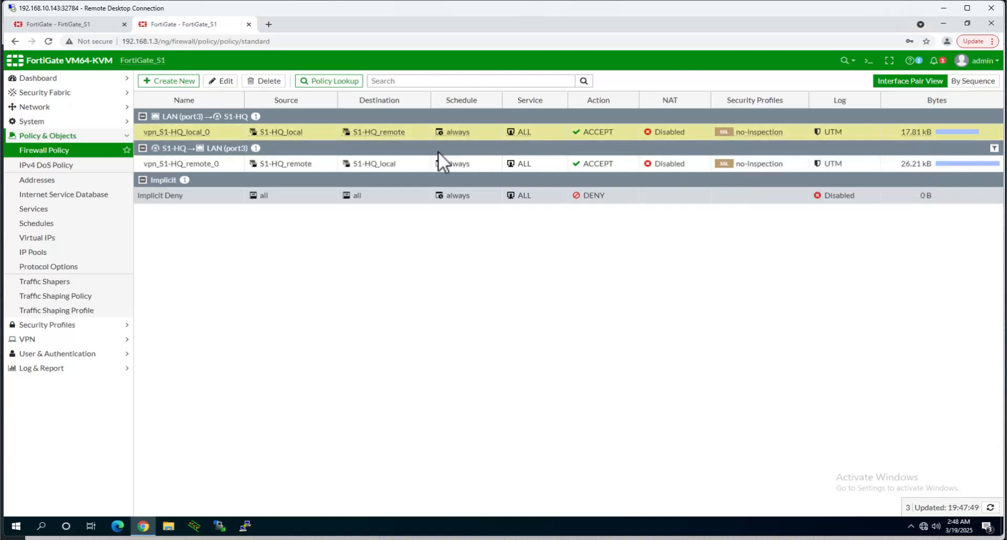
click(227, 82)
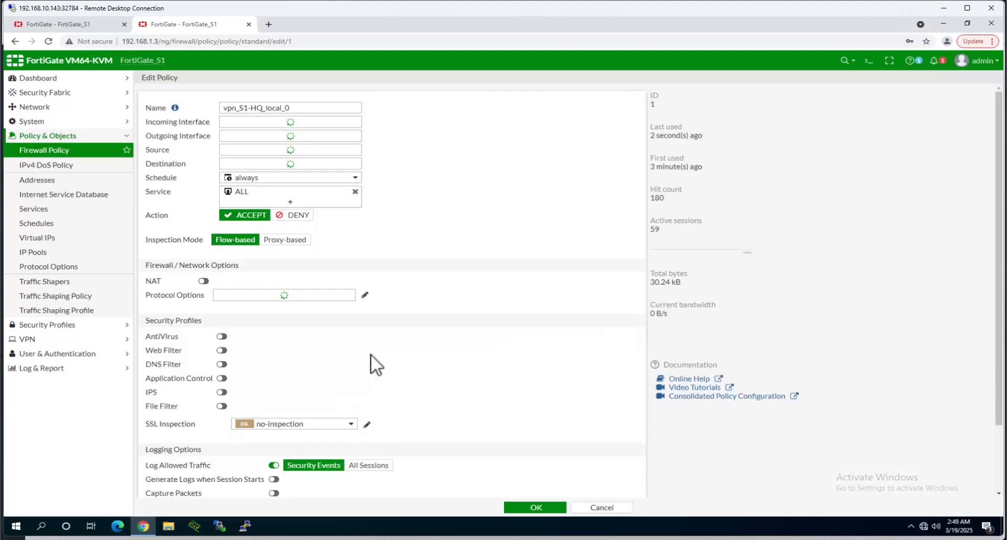
- Set vpn_S1-HQ_local_0's Log Allowed Traffic to All Sessions and save the policy
scroll(316, 329, down, 3)
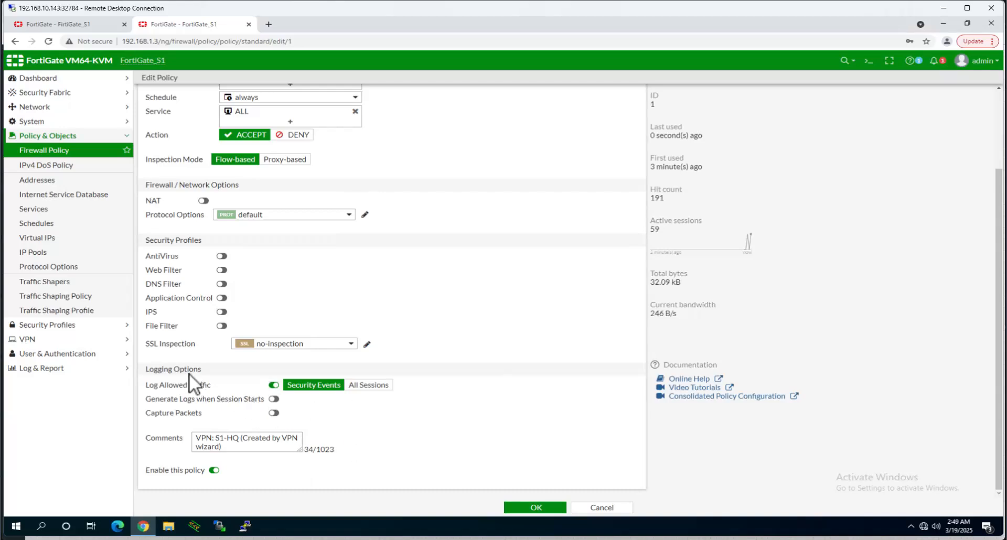
drag(161, 370, 186, 370)
click(368, 386)
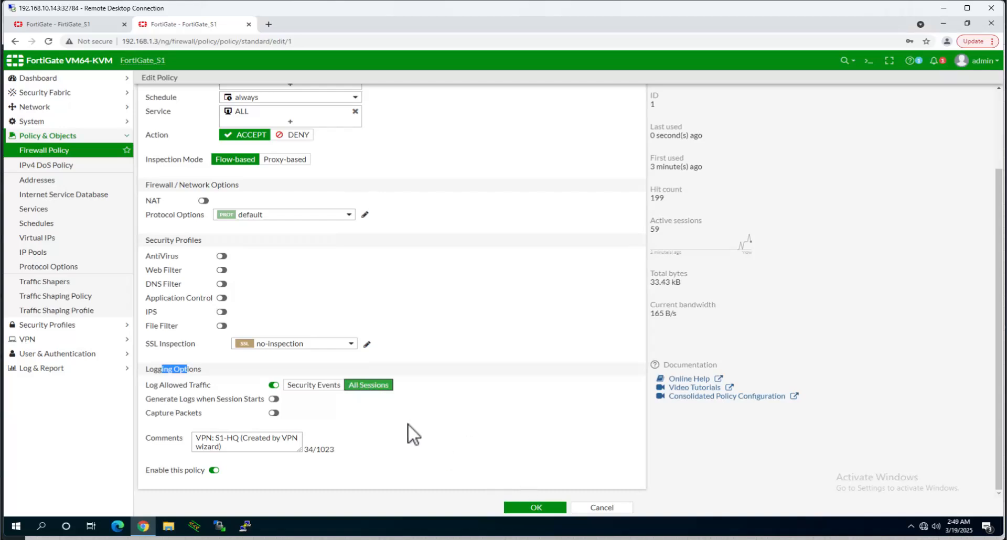
click(524, 508)
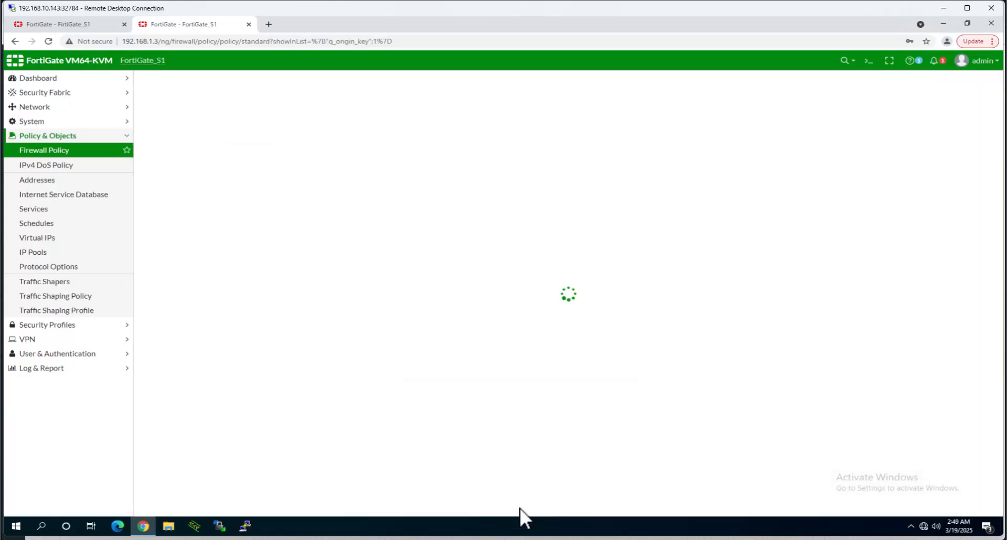
click(62, 368)
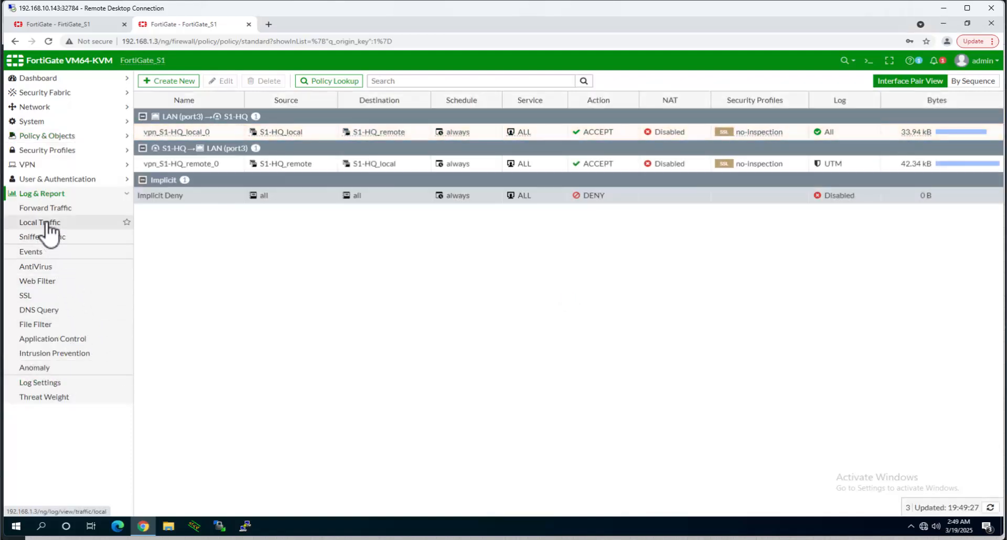
- Open and refresh FortiGate_S1's forward traffic log twice, still finding no results
click(46, 224)
click(49, 209)
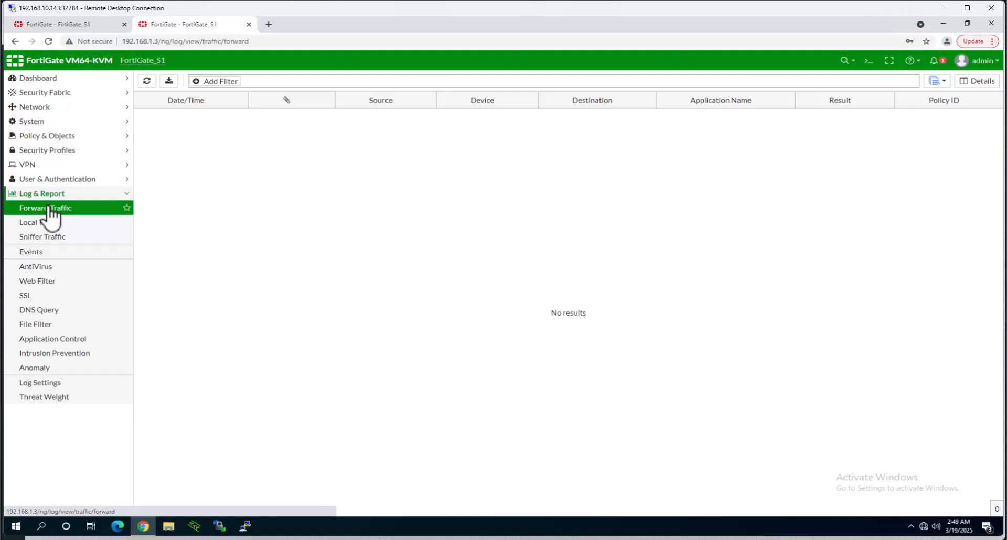
click(49, 208)
click(49, 209)
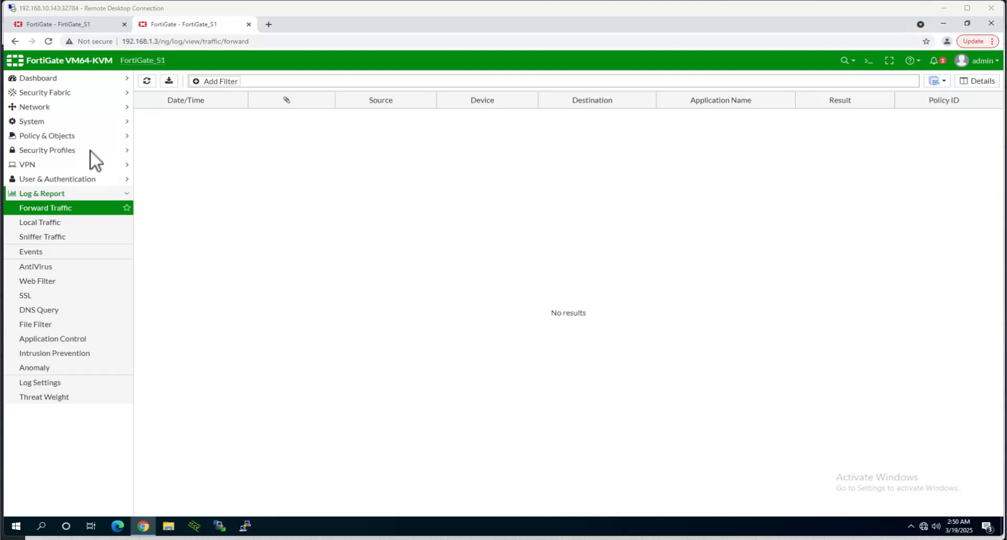
click(70, 136)
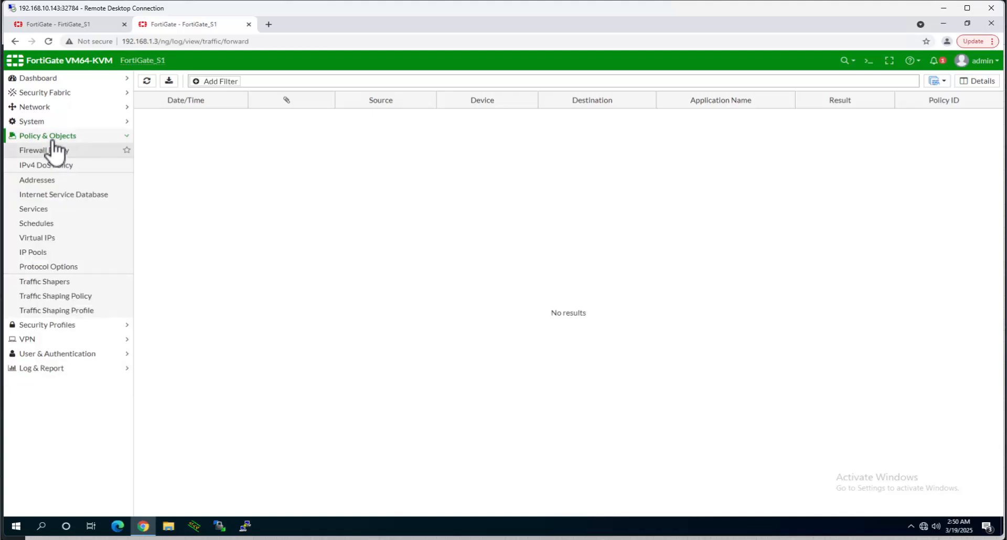
- Set vpn_S1-HQ_remote_0's Log Allowed Traffic to All Sessions and save the policy
click(44, 150)
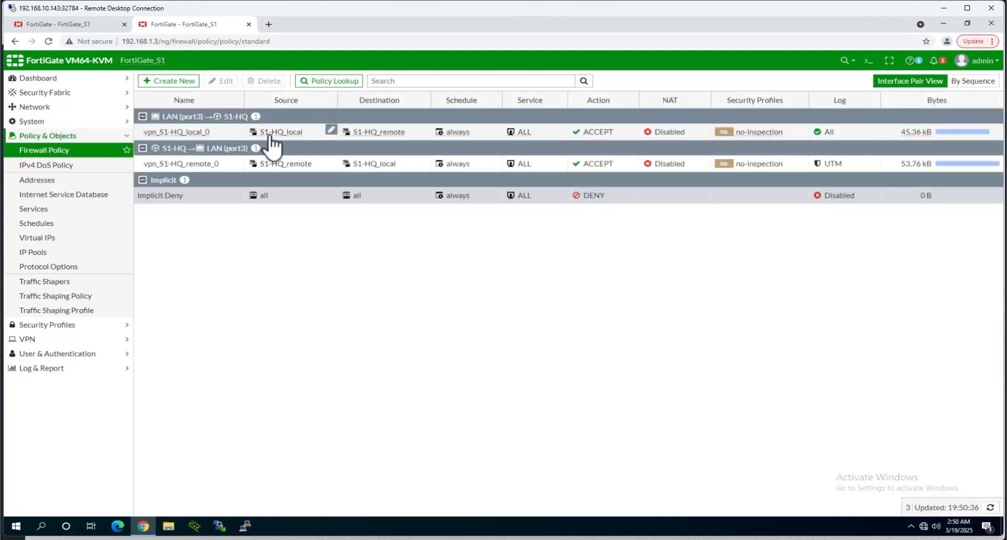
click(832, 166)
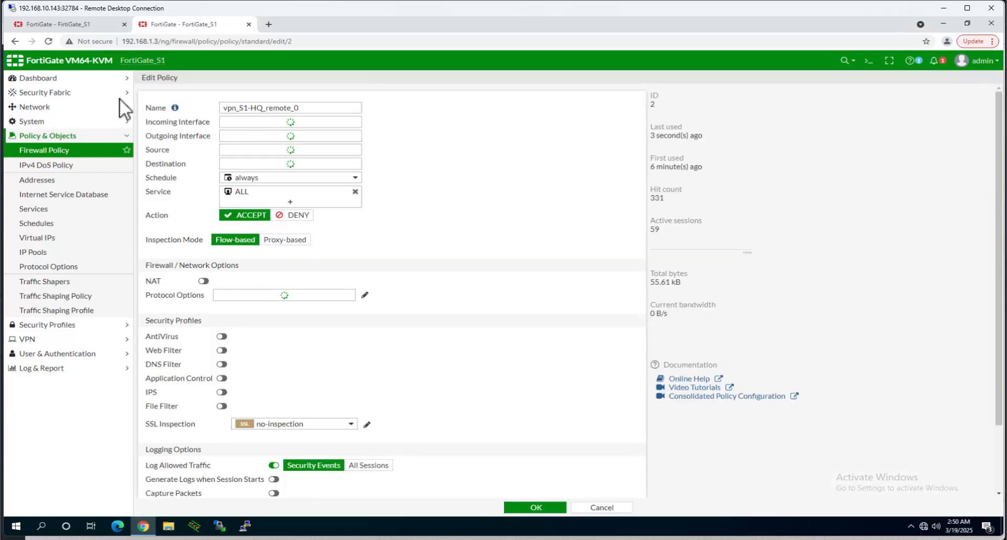
scroll(299, 420, down, 3)
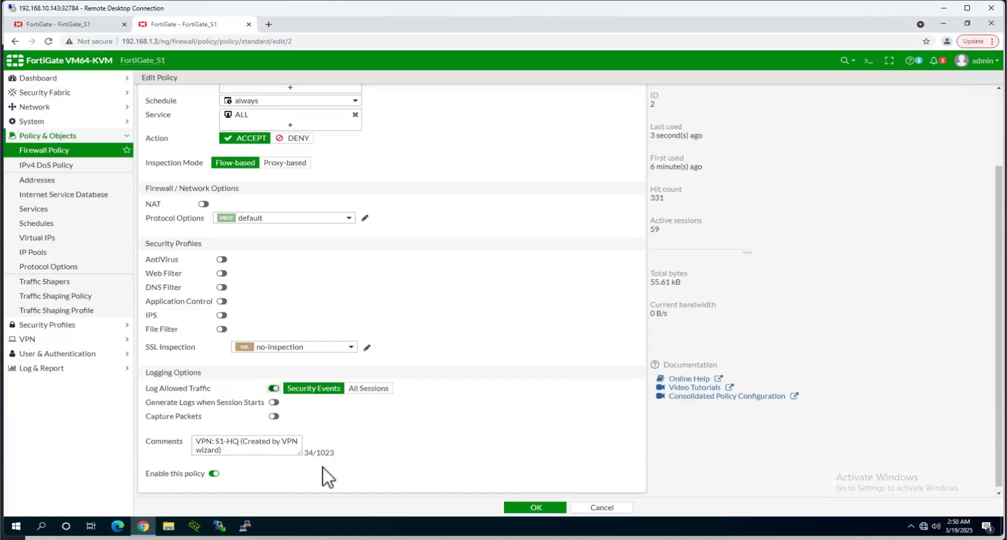
click(368, 386)
click(536, 507)
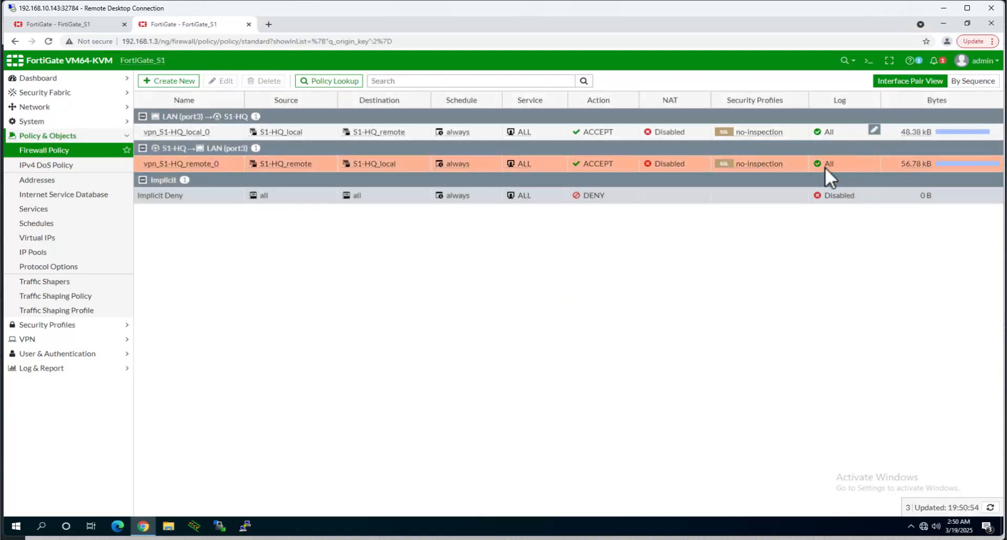
click(44, 369)
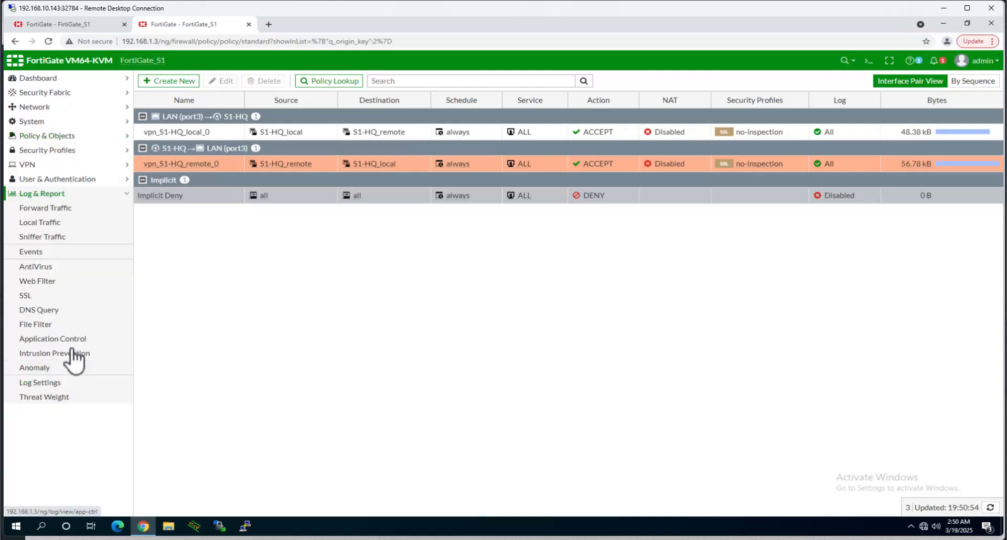
- Confirm 10.10.3.100→10.10.2.51 forward-traffic sessions under vpn_S1-HQ_local_0, then return to the EVE-NG topology
click(53, 213)
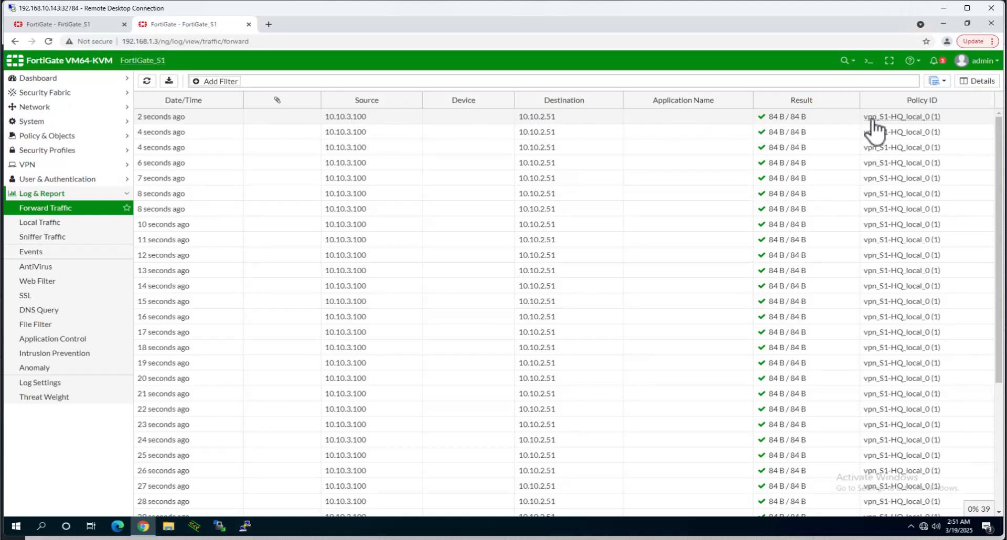
mouse_move(913, 121)
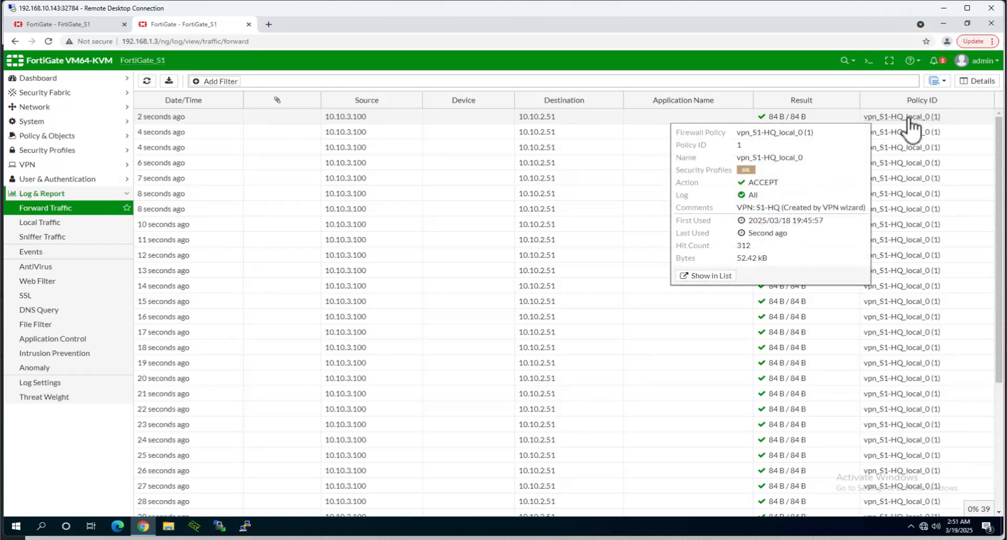
drag(792, 184, 754, 187)
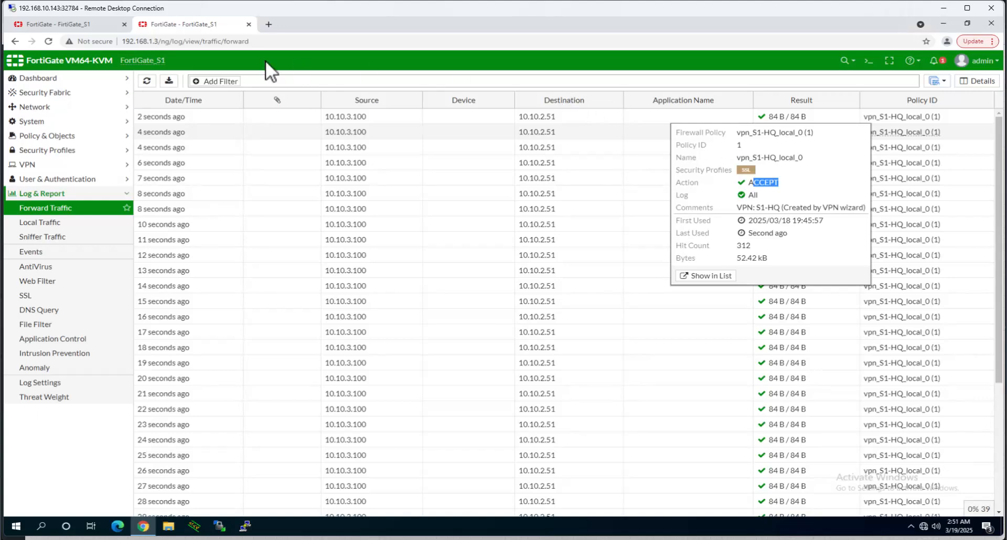
click(83, 25)
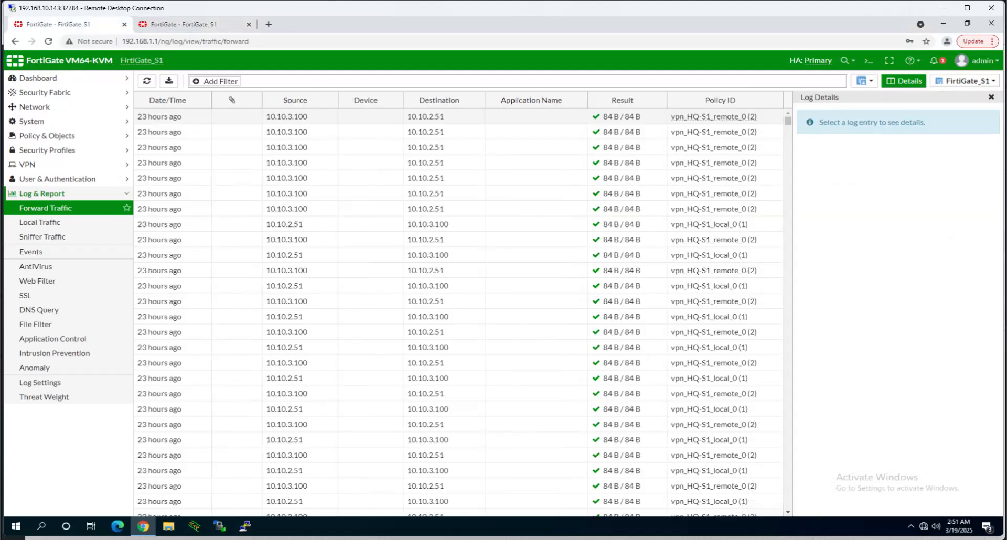
click(520, 539)
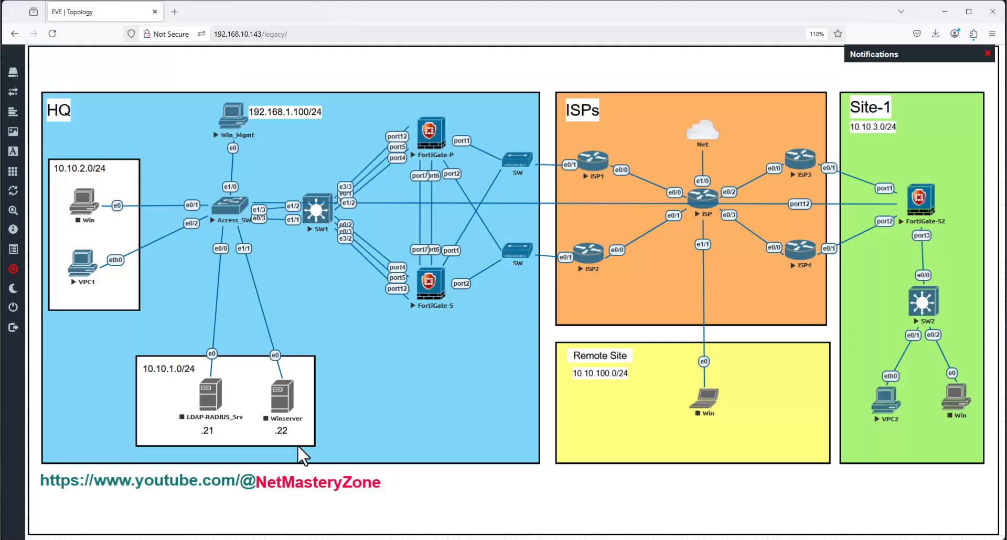